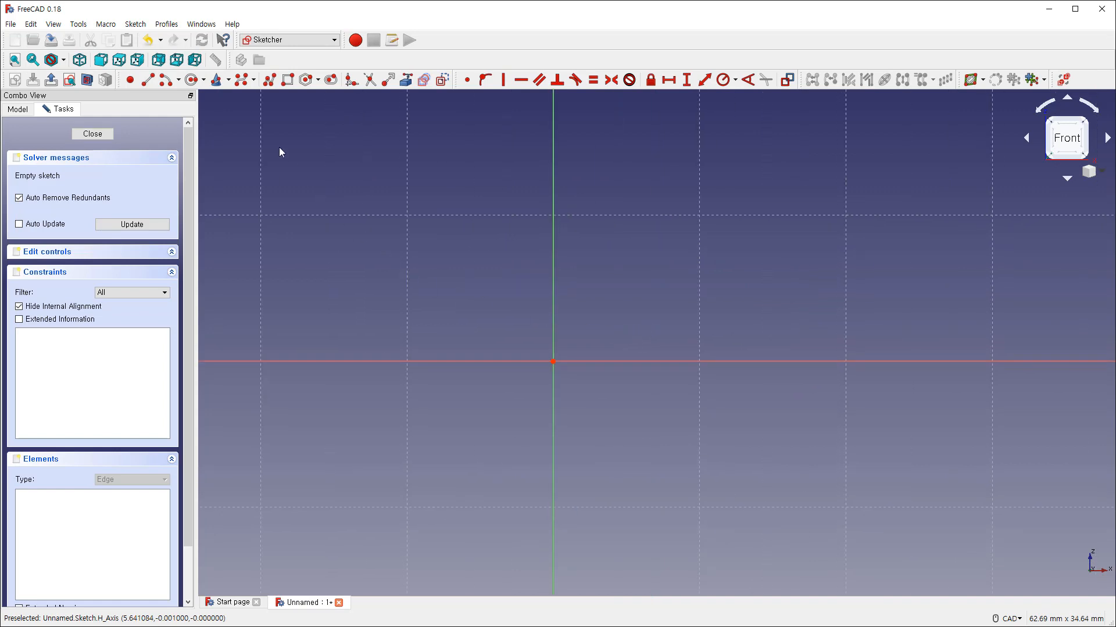
Step: Sketch a circle centred on the origin, constrain its diameter to 32.5 mm and close the sketch
left_click(552, 362)
left_click(634, 307)
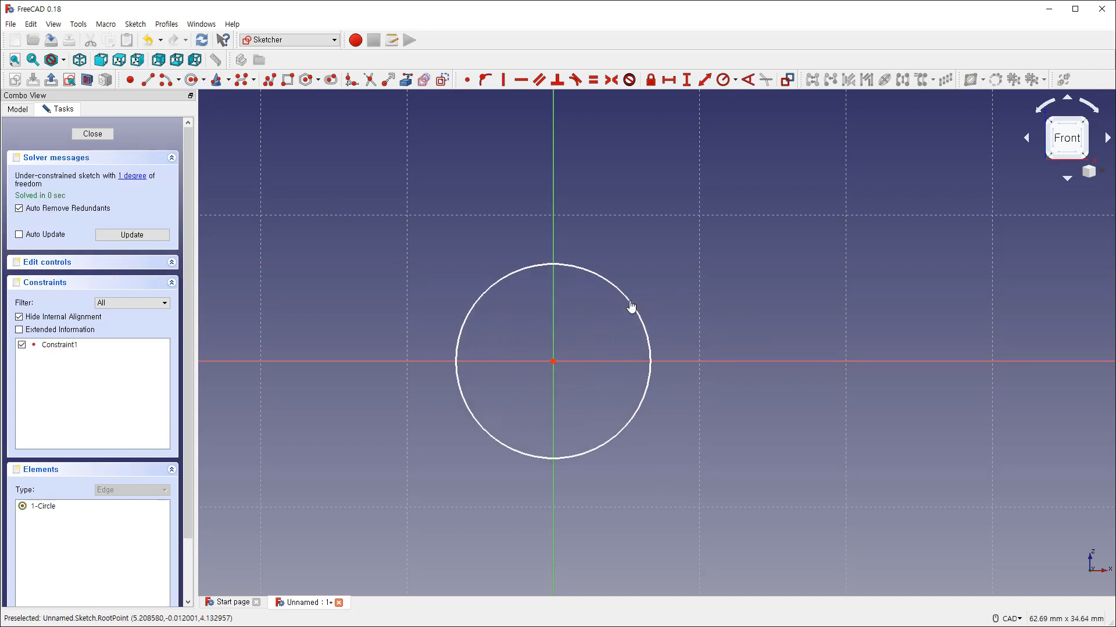
left_click(736, 81)
left_click(749, 108)
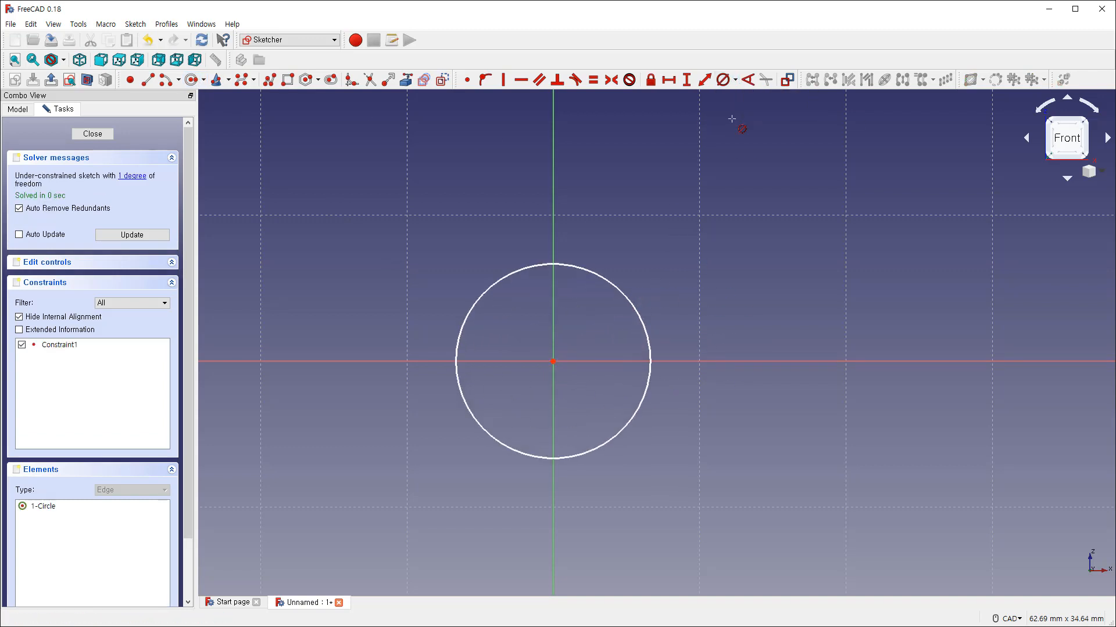
left_click(608, 283)
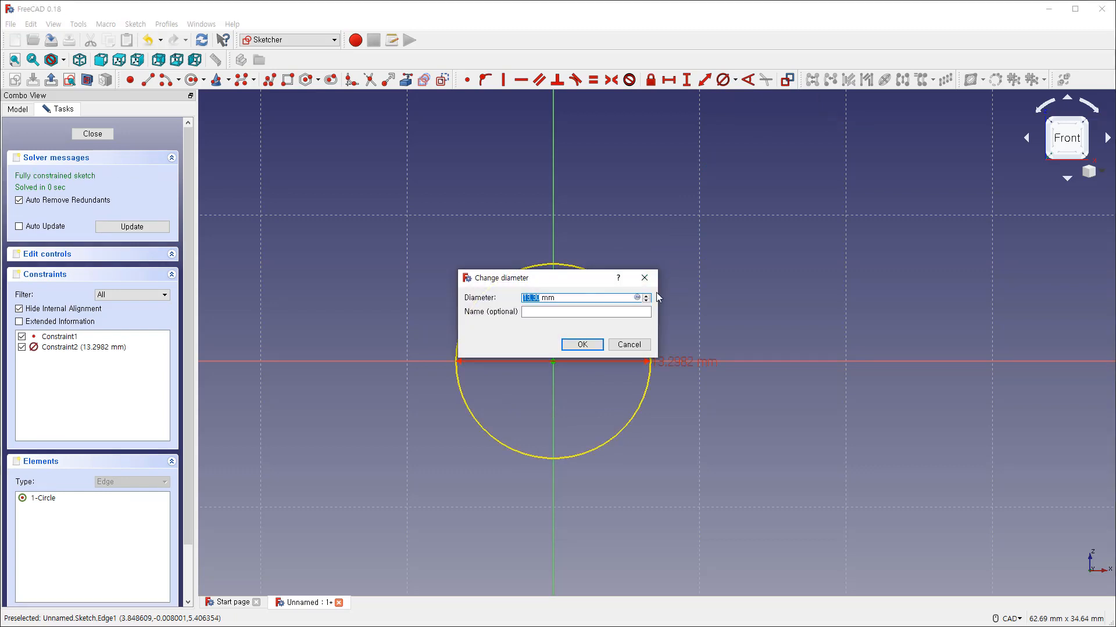
type("32.5")
key("Return")
scroll(657, 292, "down", 3)
scroll(623, 329, "up", 1)
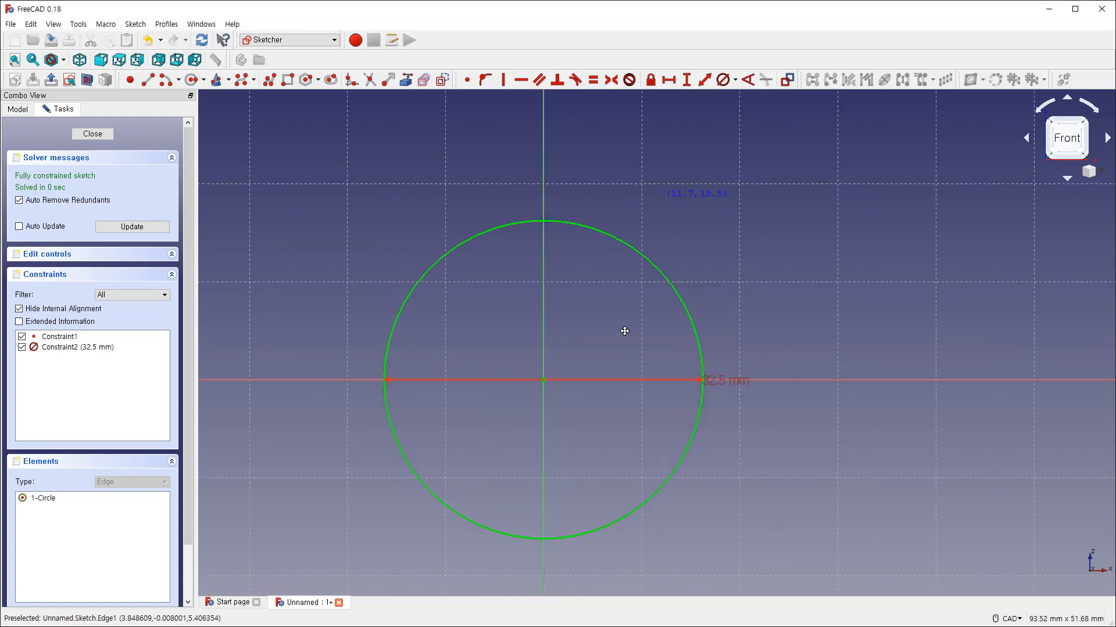
left_click(103, 136)
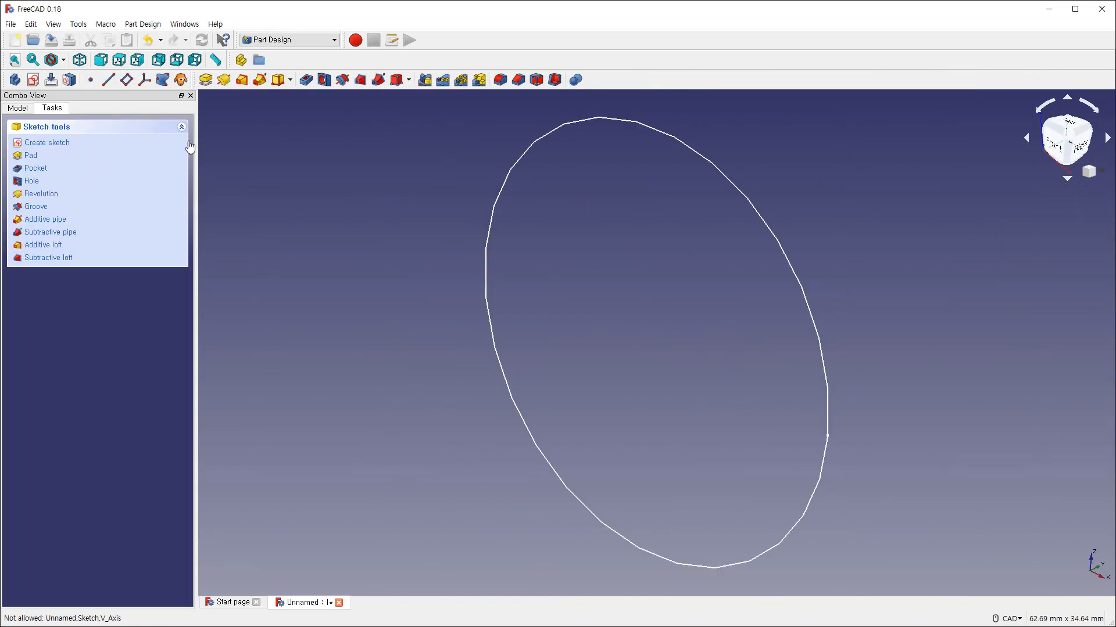
Step: Pad the circle sketch to a length of 17 mm, symmetric to its plane
left_click(205, 80)
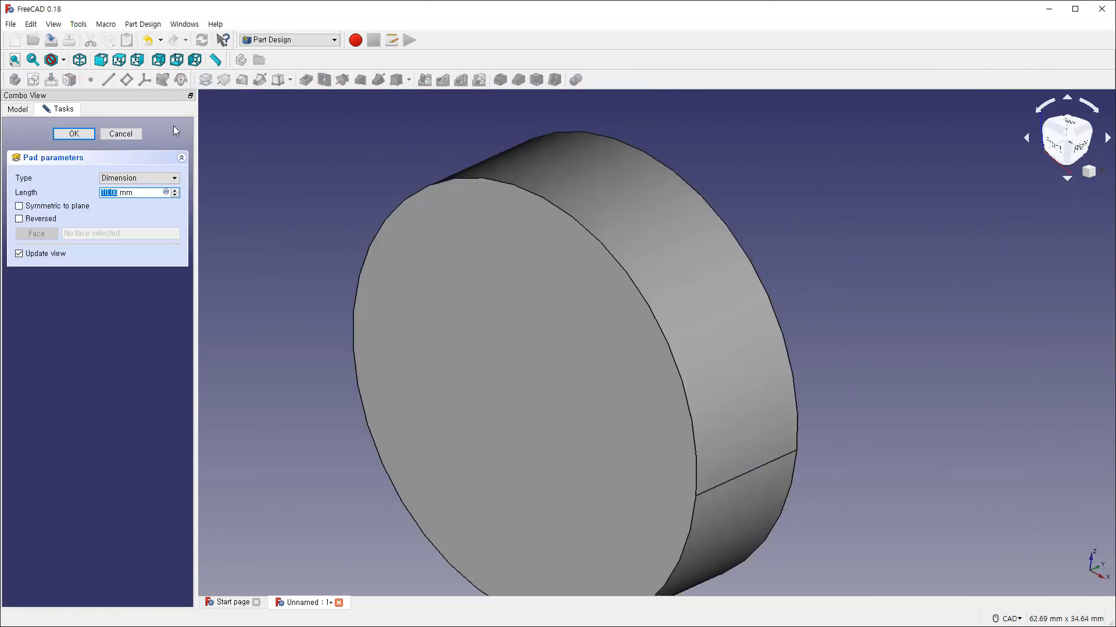
left_click(80, 60)
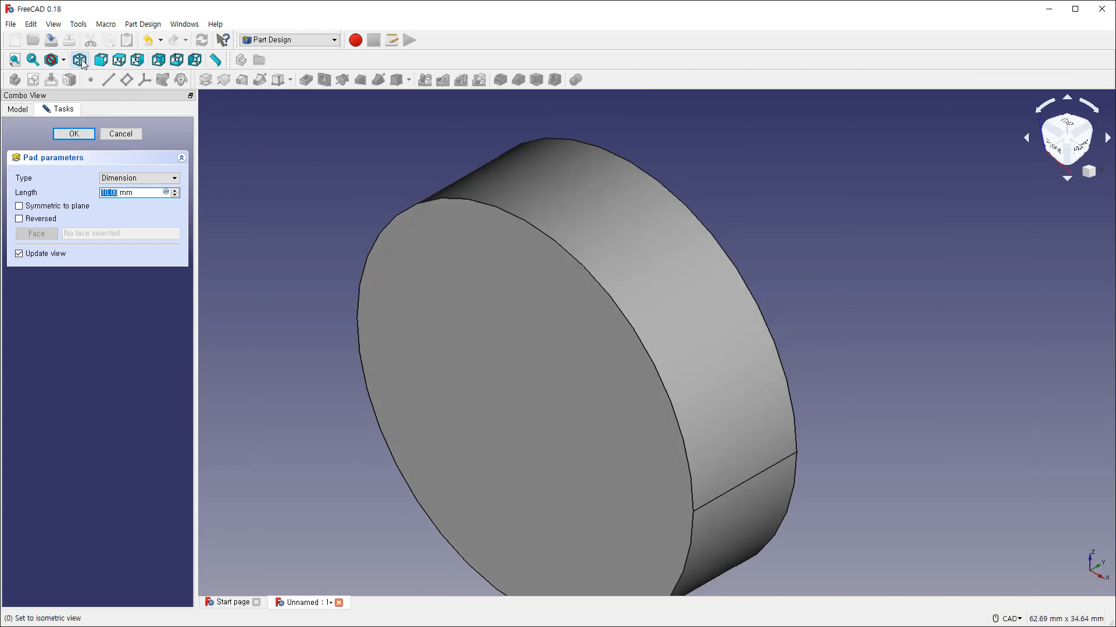
left_click(15, 60)
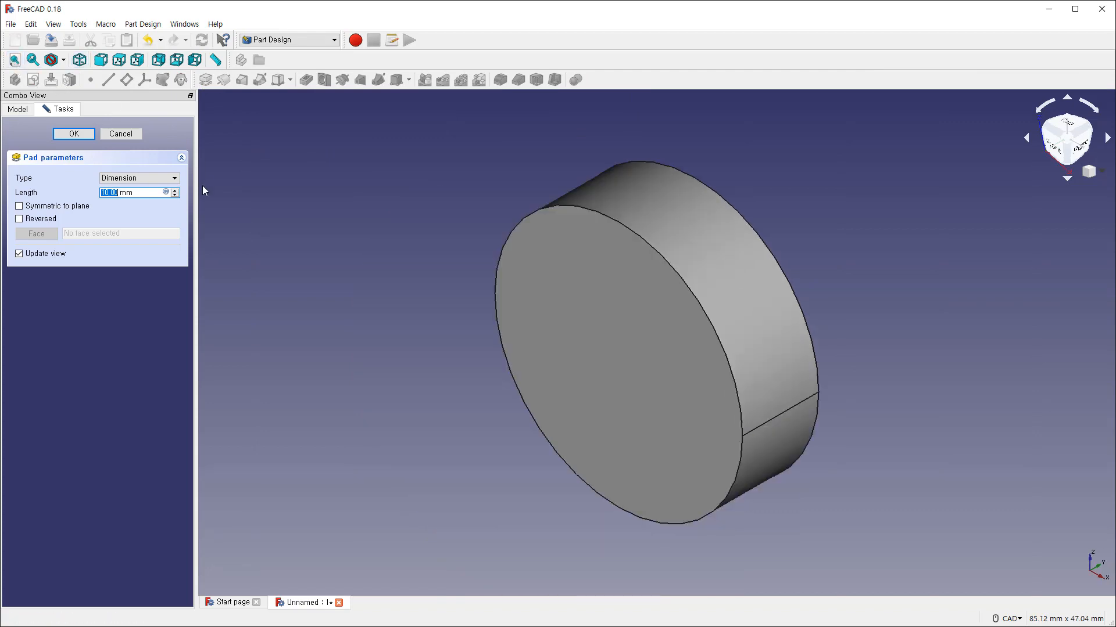
left_click(20, 206)
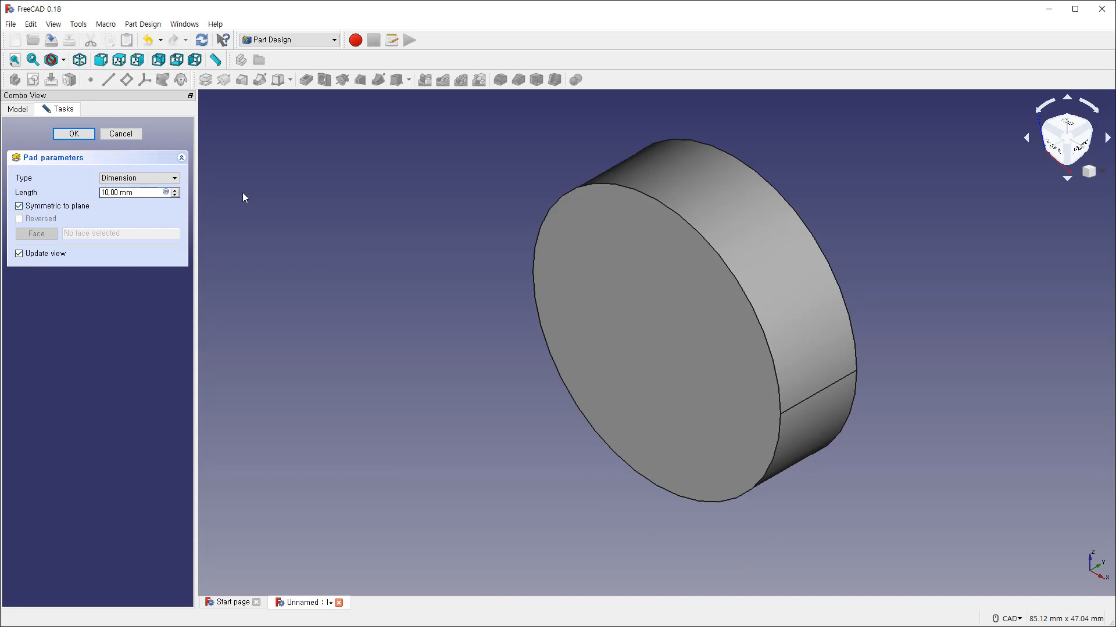
left_click_drag(142, 192, 64, 204)
type("17")
key("Return")
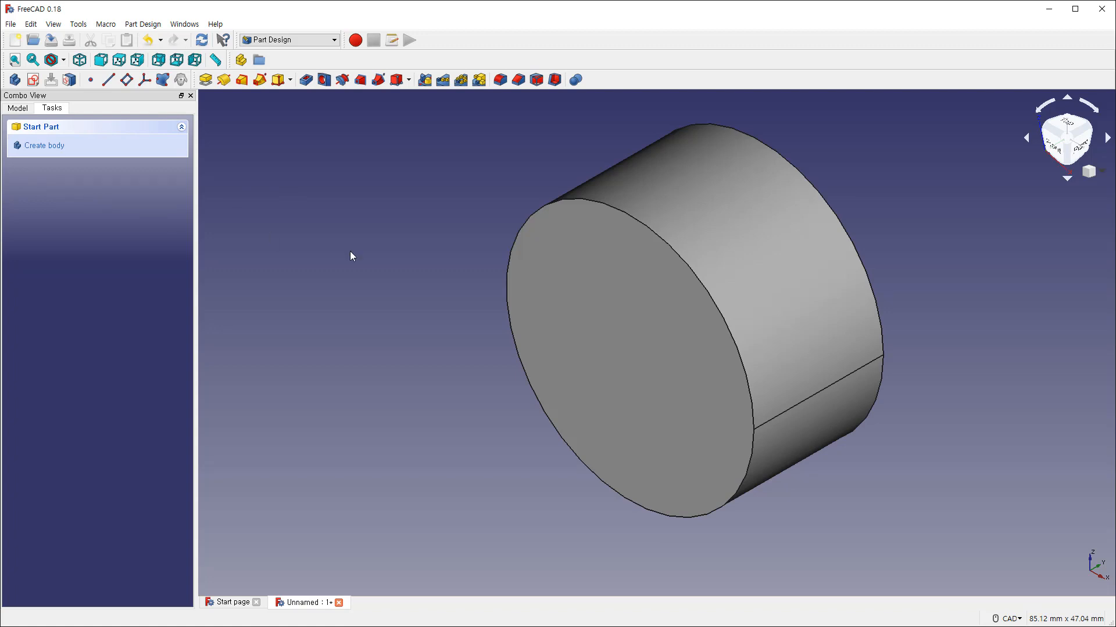
Step: Start a new sketch on the XZ plane and switch the model display to wireframe
scroll(434, 302, "down", 1)
scroll(355, 260, "down", 1)
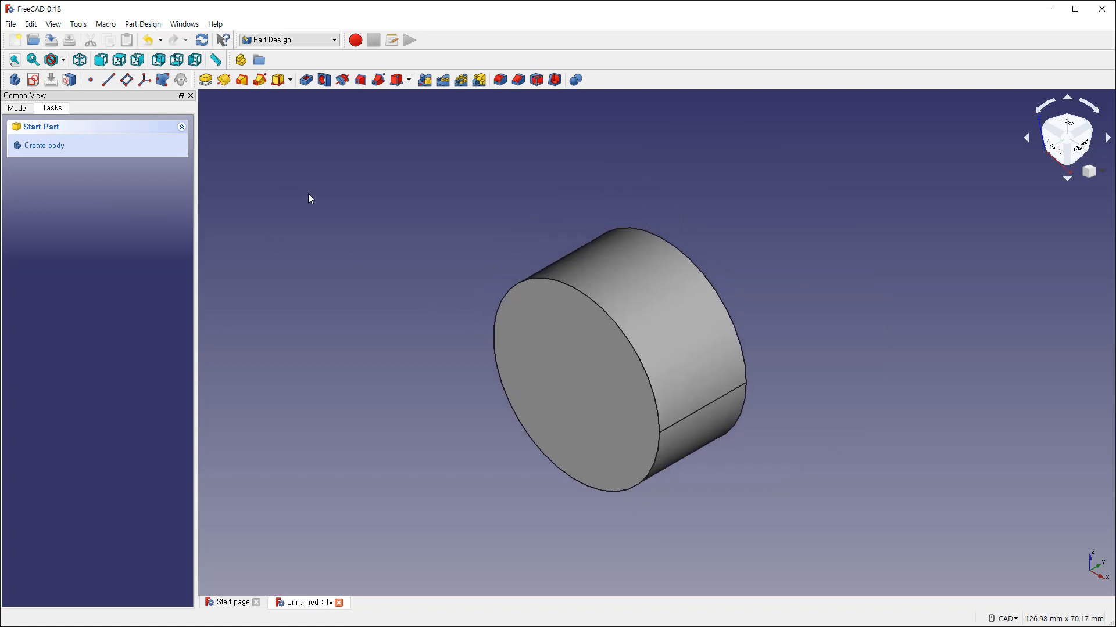
left_click(34, 80)
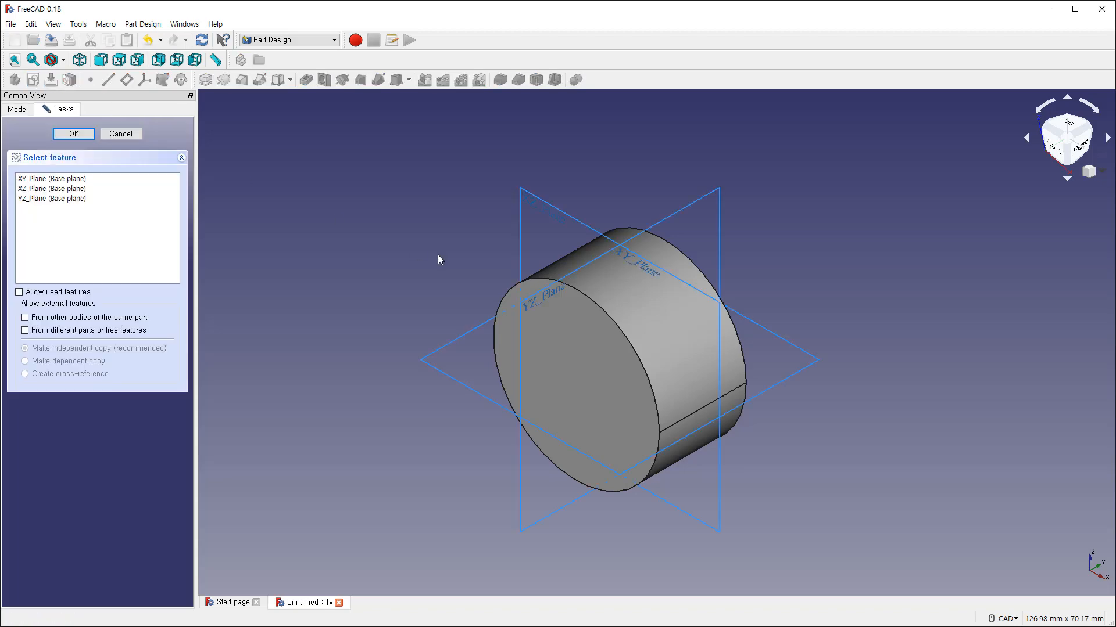
left_click(519, 209)
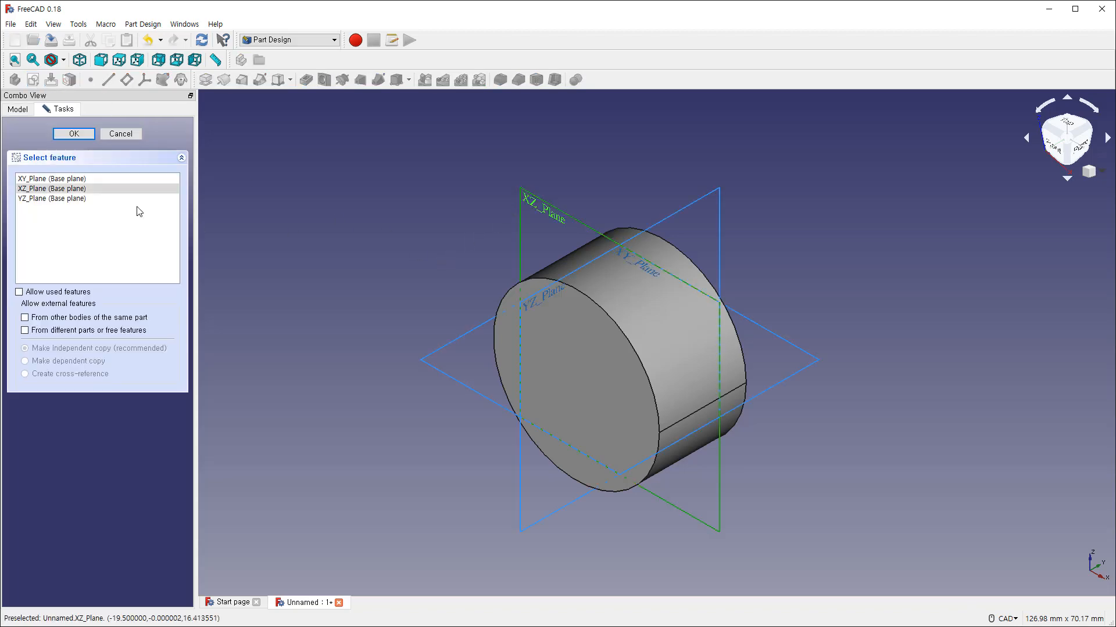
left_click(74, 134)
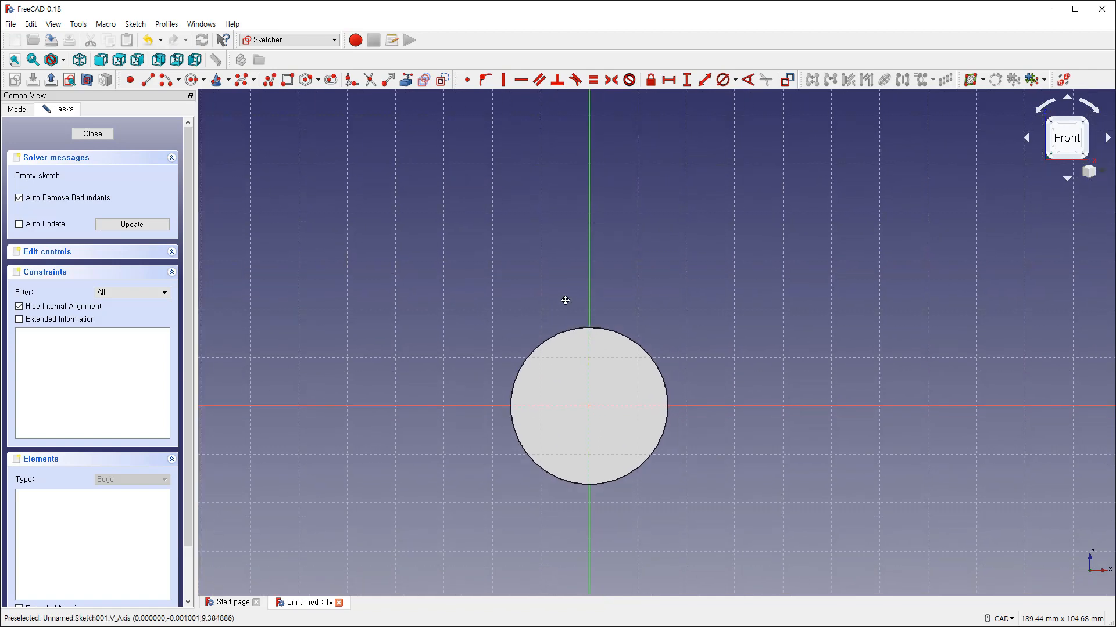
left_click(63, 60)
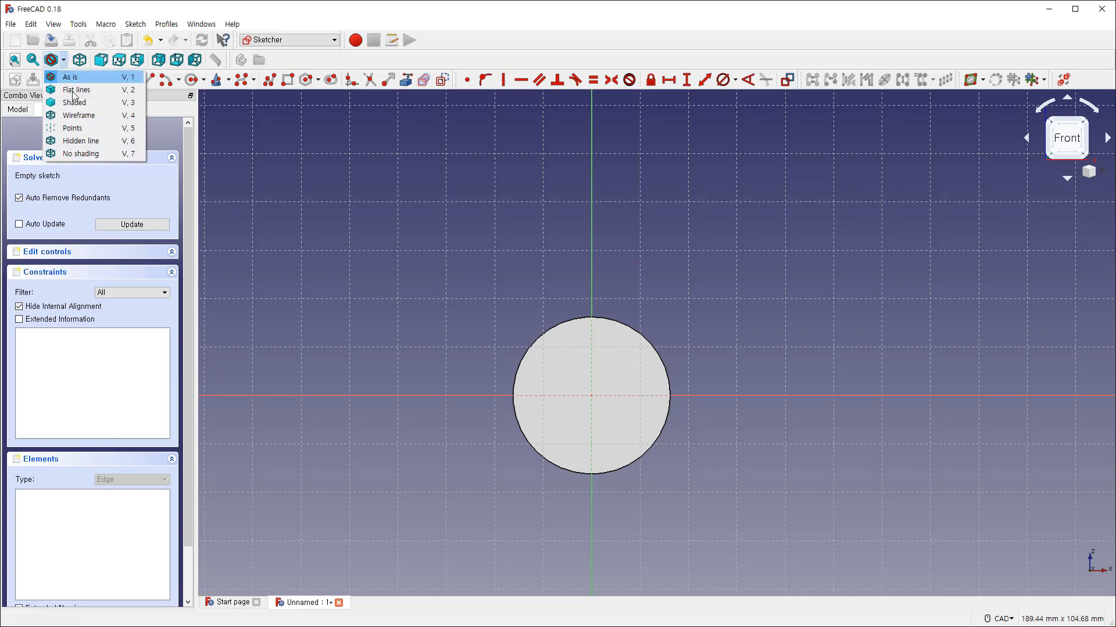
left_click(79, 115)
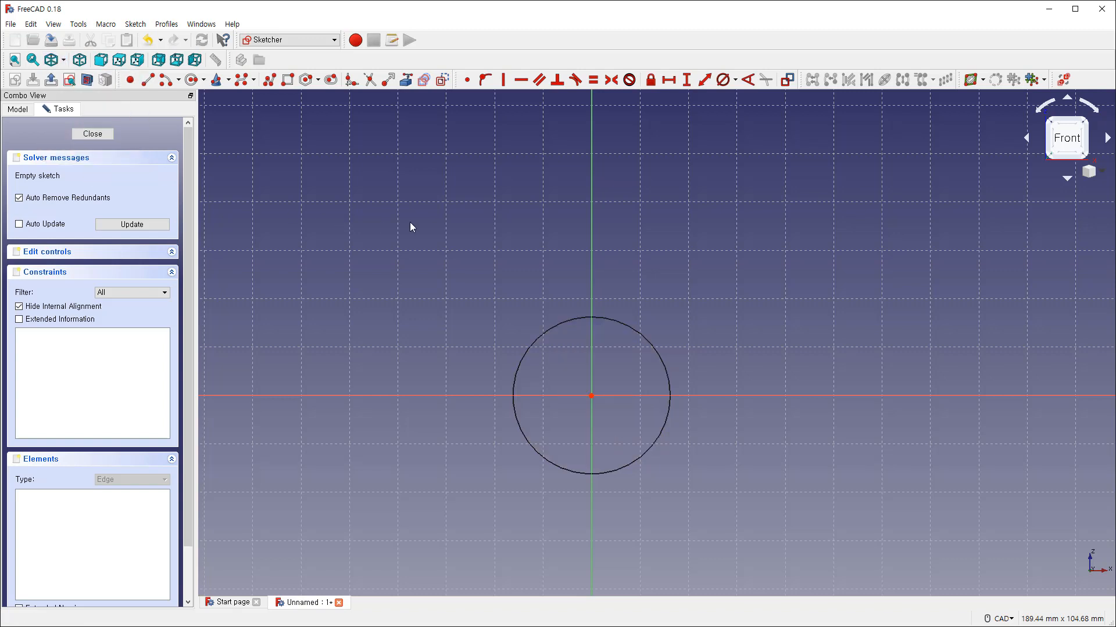
middle_click_drag(467, 223, 420, 248)
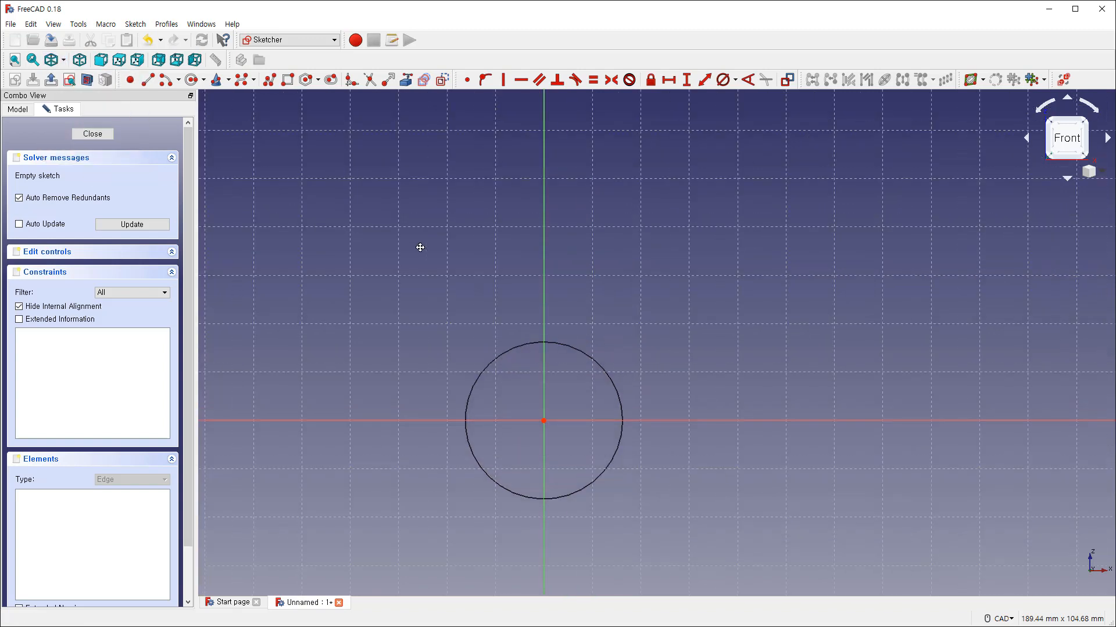
Step: Link the cylinder's circular edge into the sketch as external geometry
left_click(288, 79)
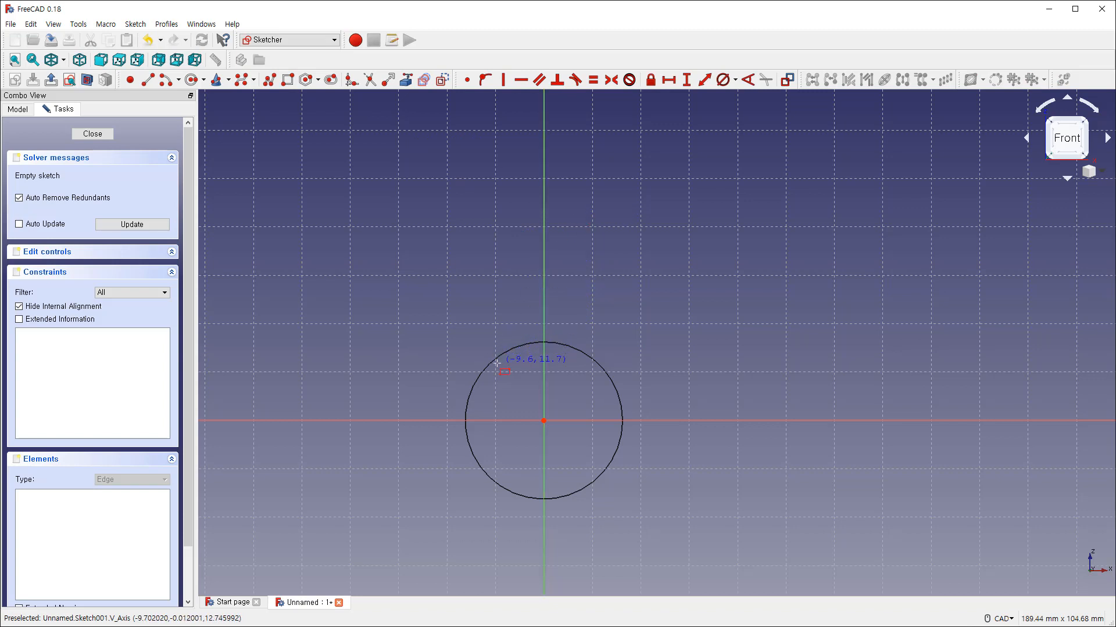
left_click(406, 82)
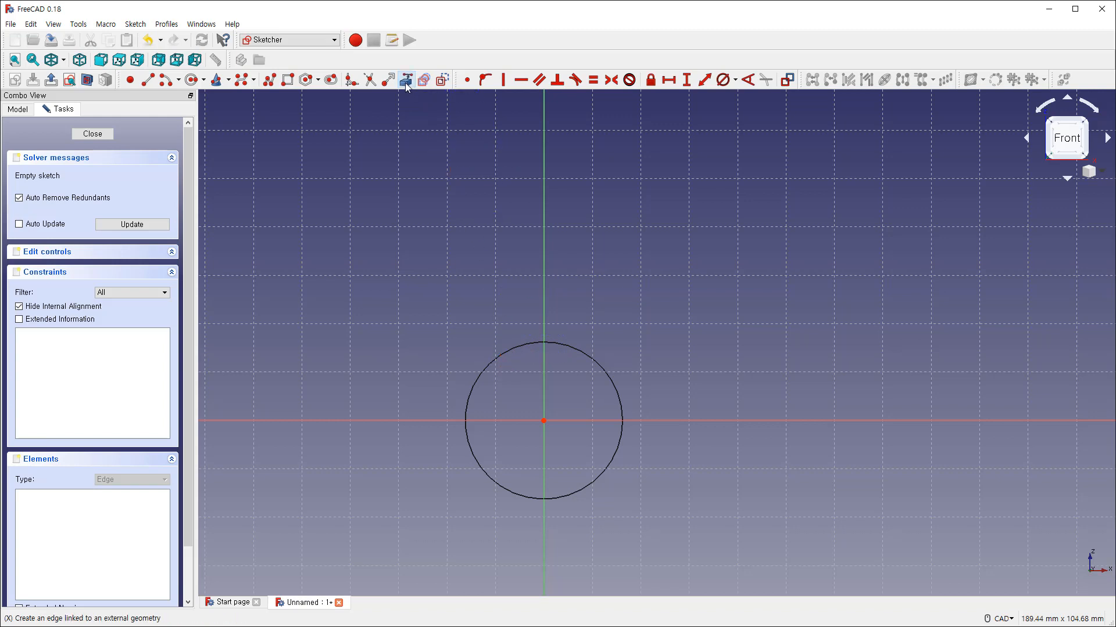
left_click(501, 352)
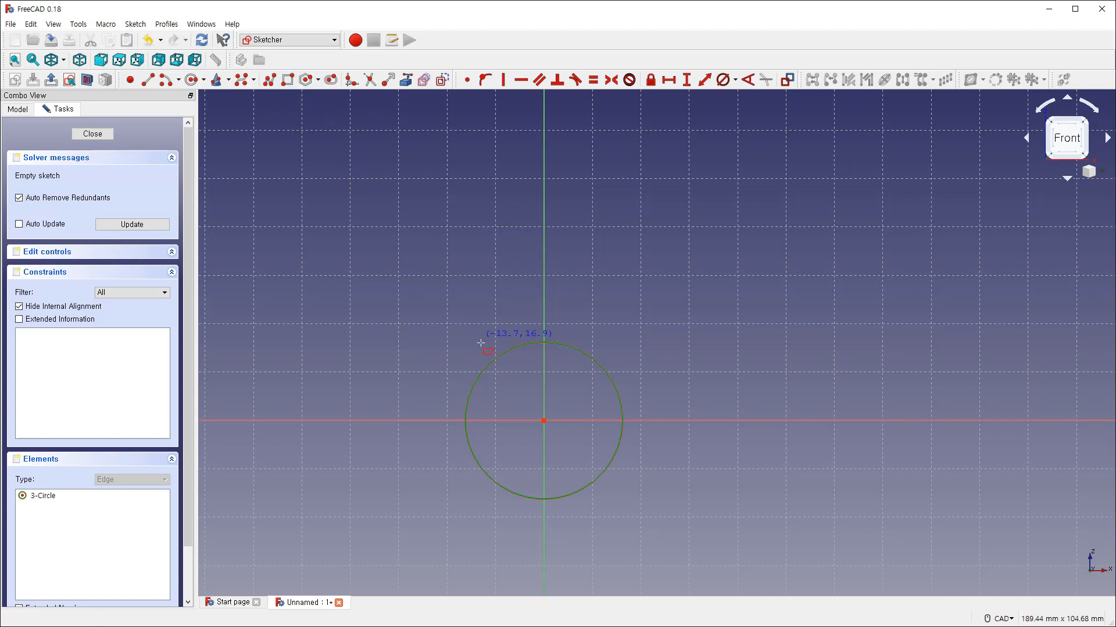
Step: Draw a rectangle rising from the circle's upper part, constraining both of its lower corners onto the circle
left_click(495, 358)
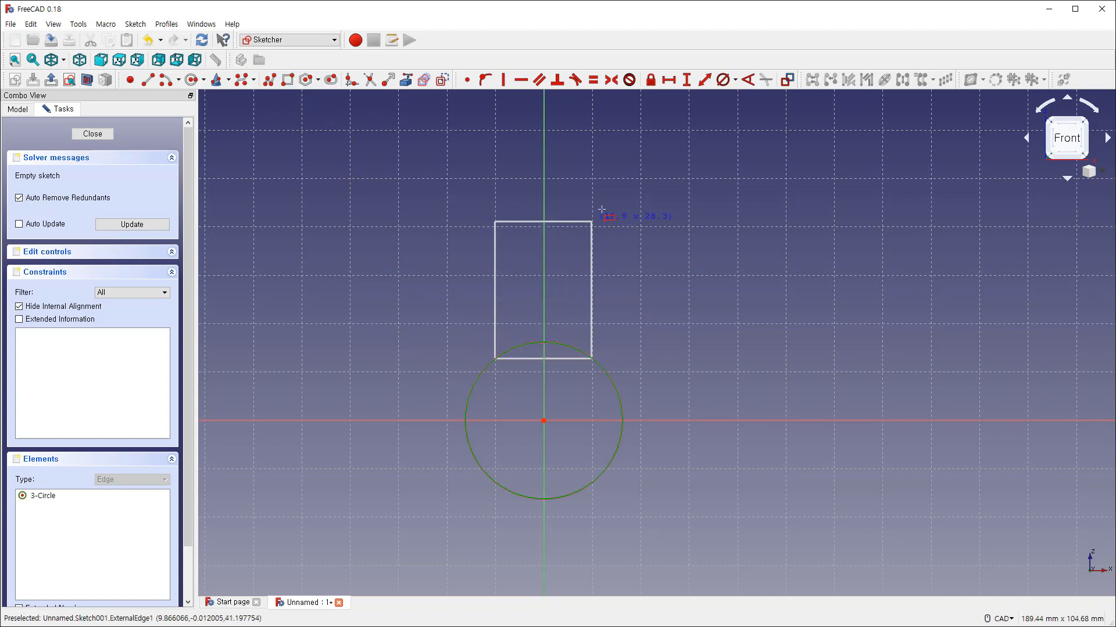
left_click(640, 150)
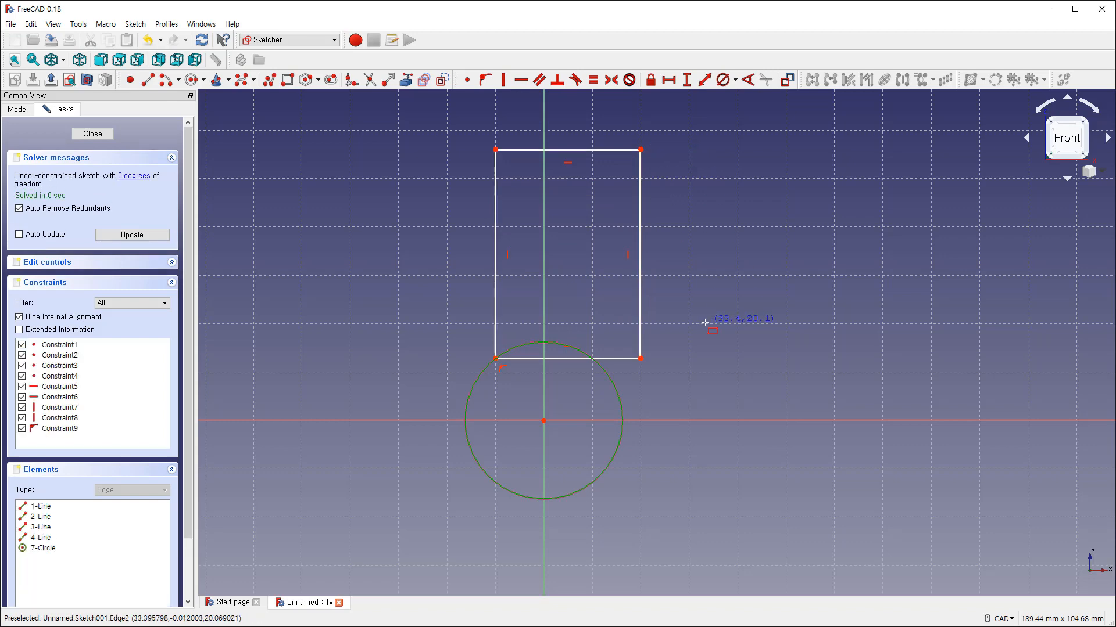
middle_click_drag(680, 264, 677, 306)
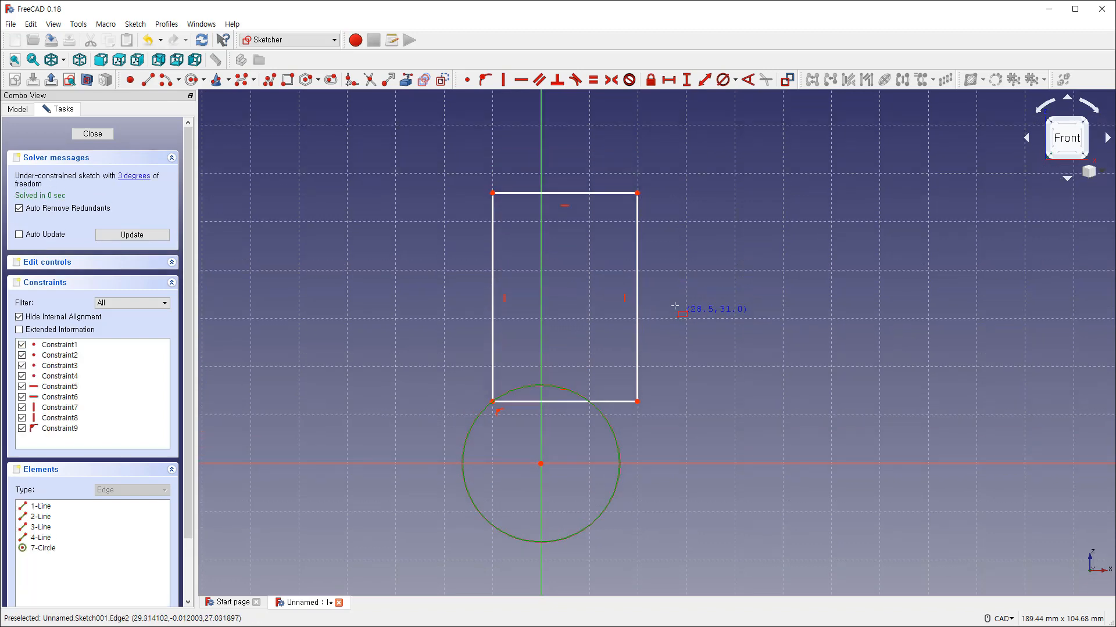
left_click(485, 81)
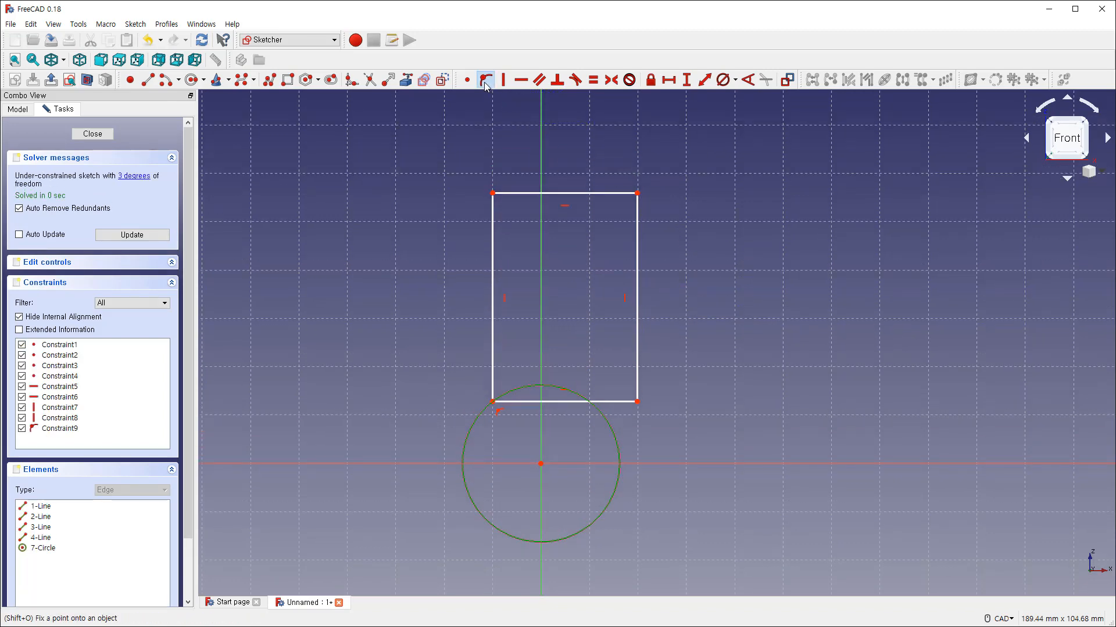
left_click(636, 401)
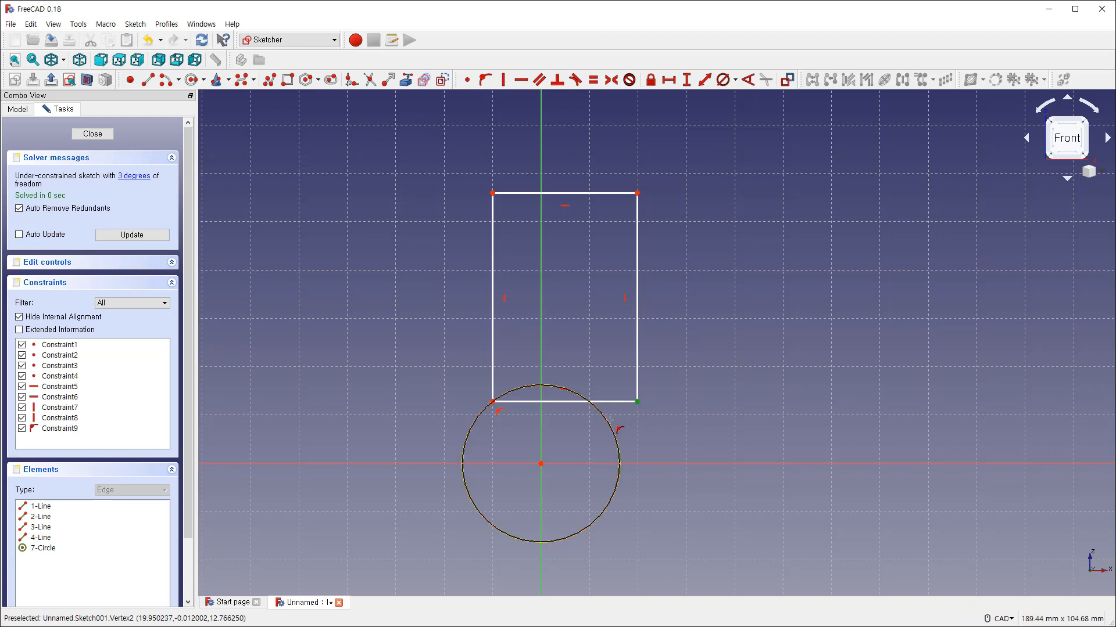
left_click(612, 421)
Step: Constrain the length of the rectangle's upper edge to 22.5 mm
middle_click_drag(626, 353, 678, 368)
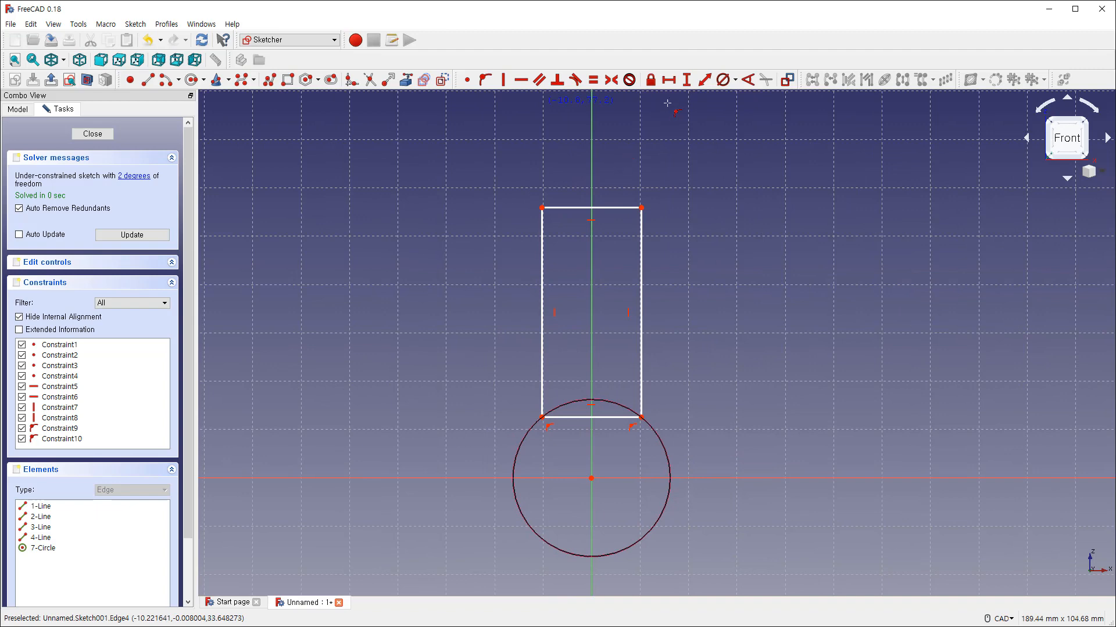
left_click(618, 208)
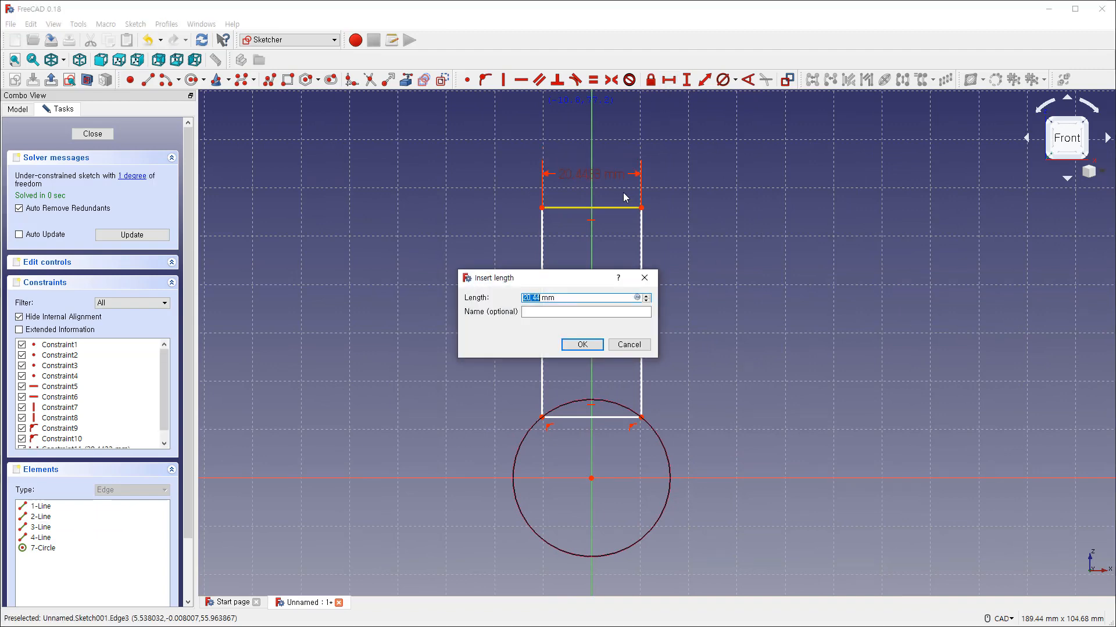
type("2")
key("Return")
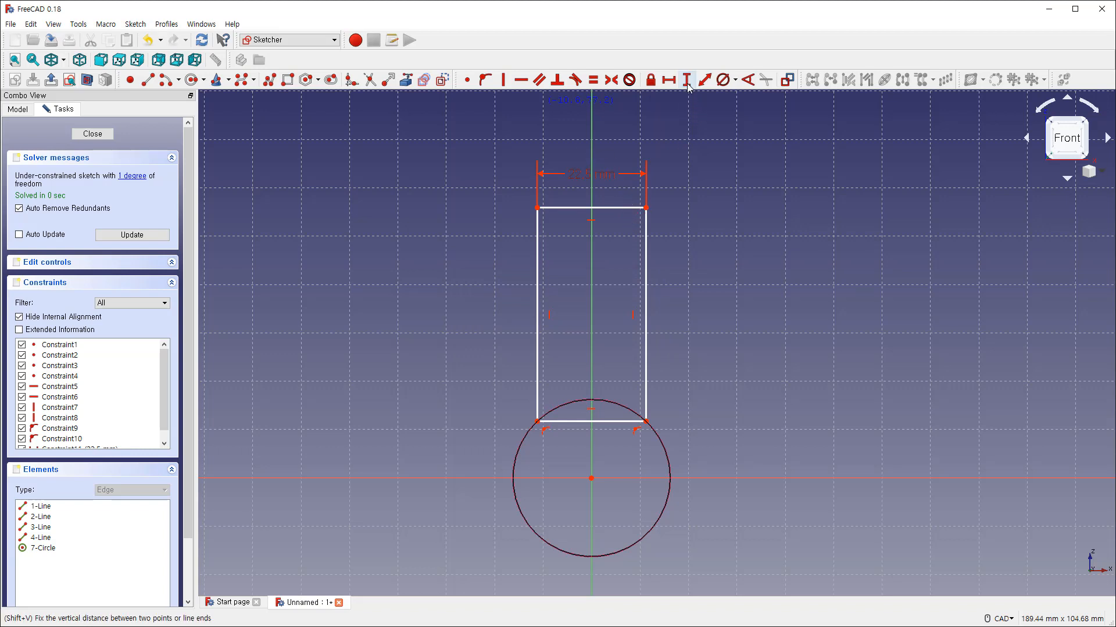
Step: Constrain the vertical distance from the origin to the rectangle's upper-left corner to 48 mm and close the sketch
left_click(536, 207)
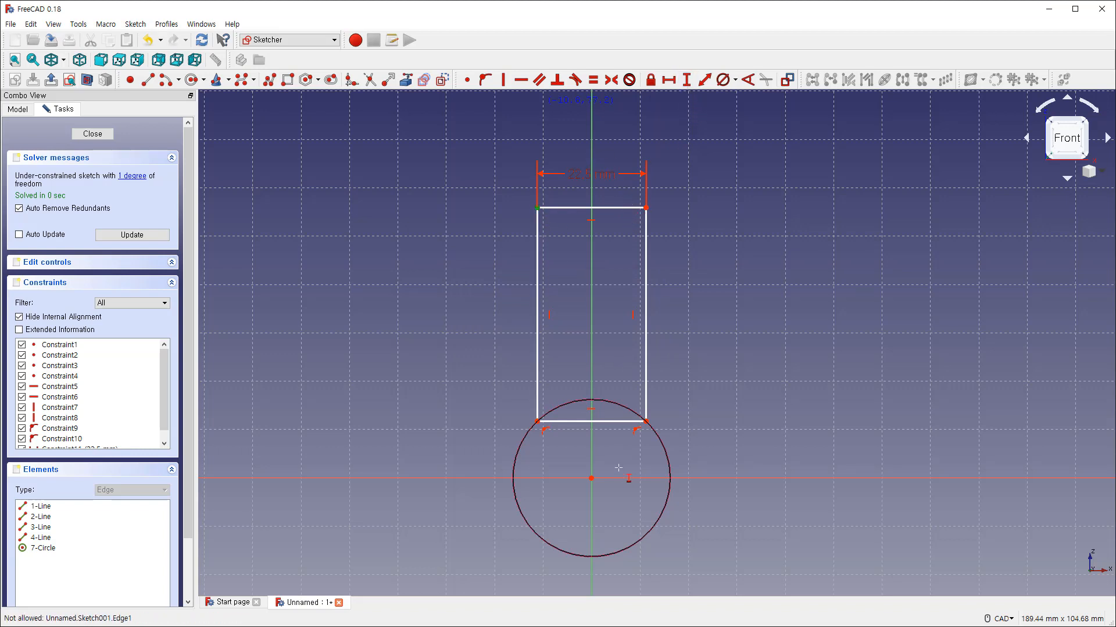
left_click(591, 479)
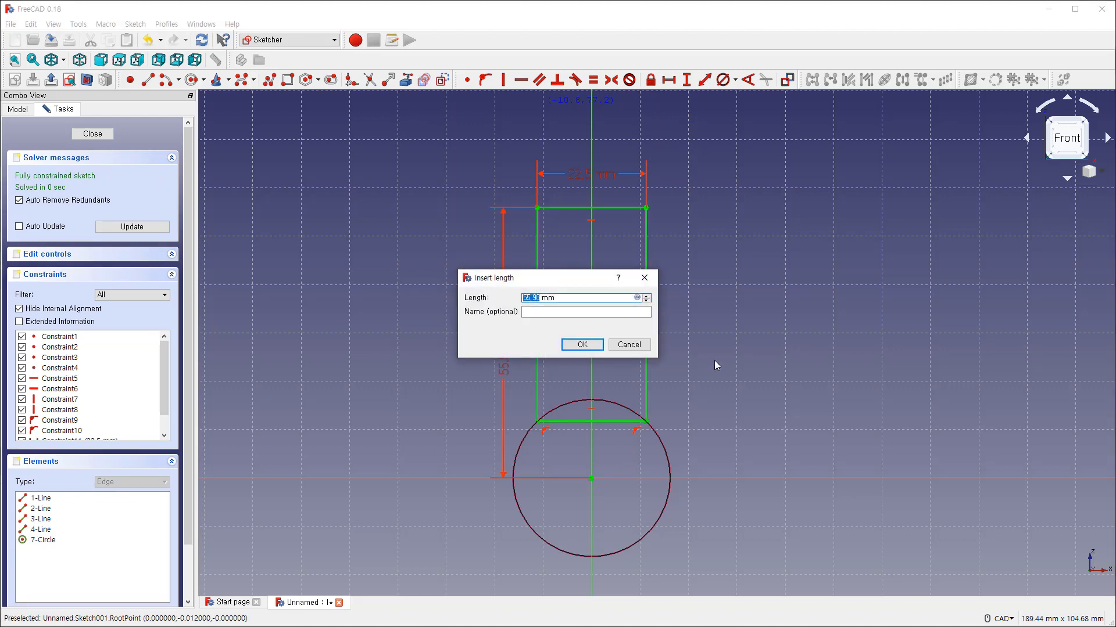
type("48")
key("Return")
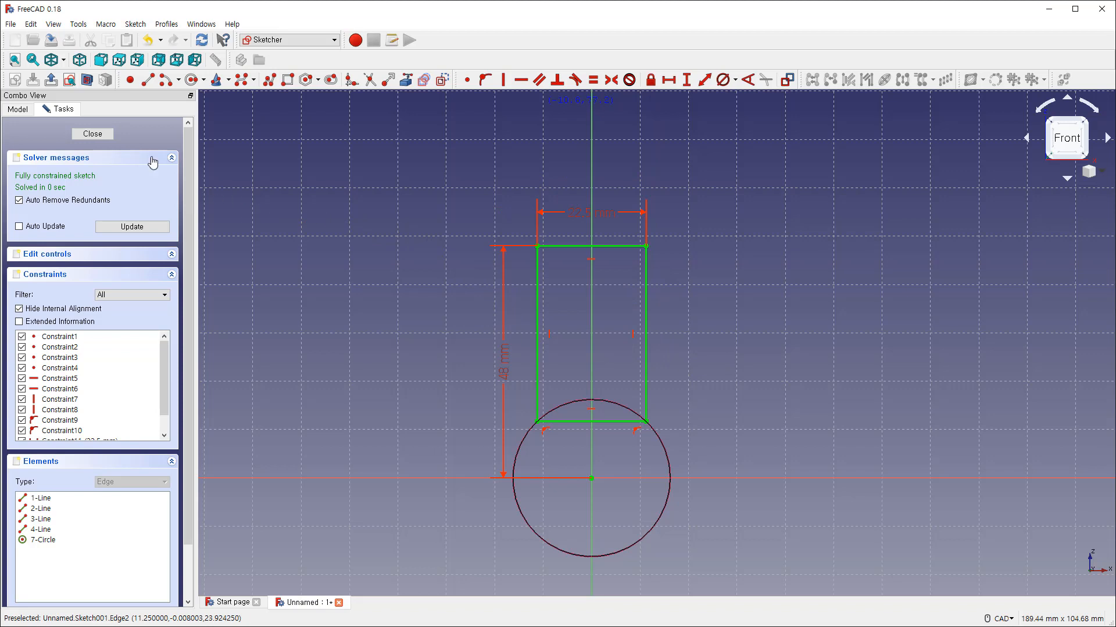
left_click(109, 133)
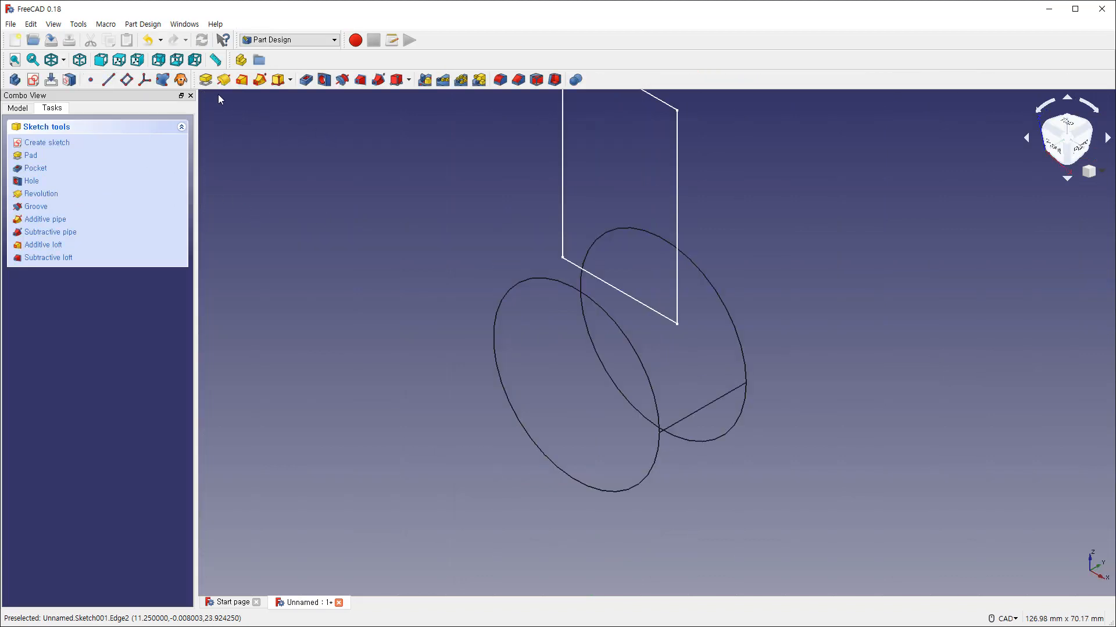
Step: Pad the rectangle sketch 12 mm, symmetric to its plane
left_click(206, 80)
middle_click_drag(423, 266, 425, 401)
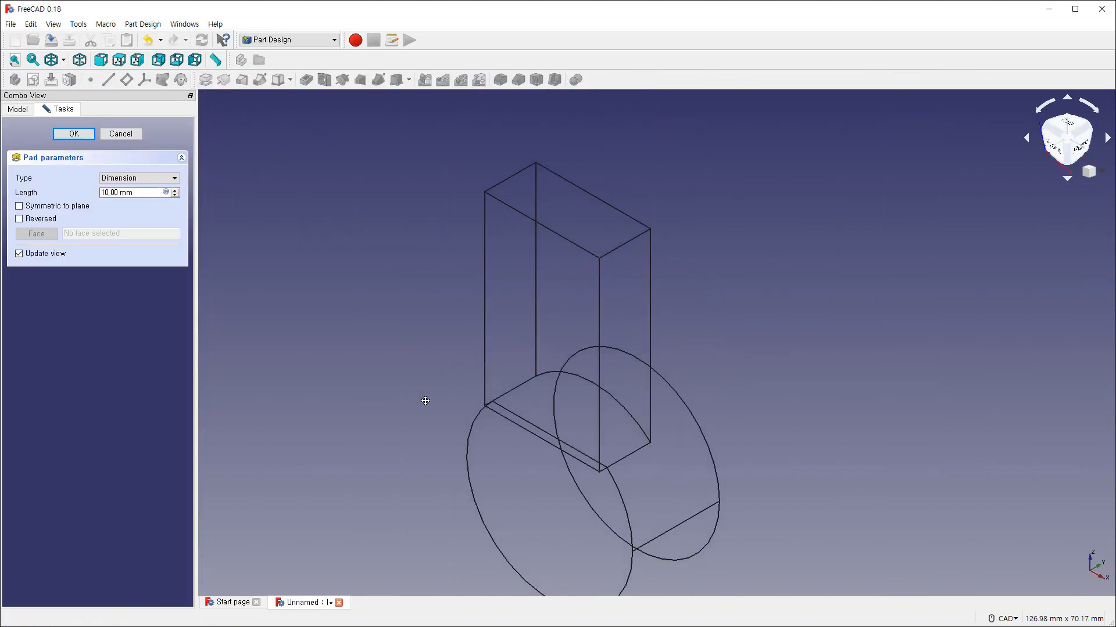
left_click(26, 207)
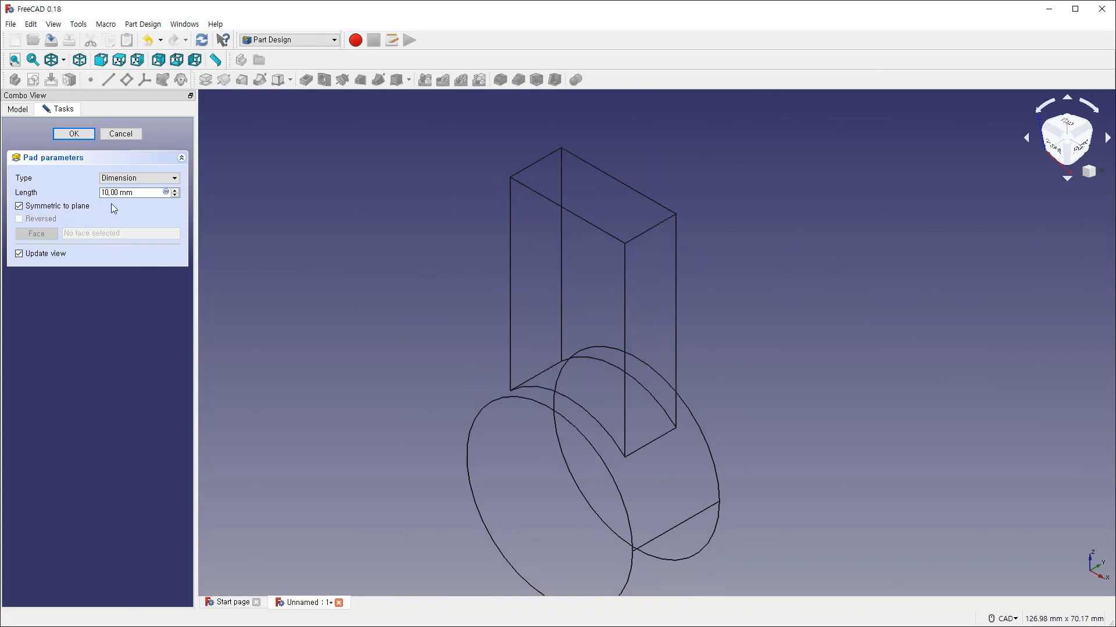
left_click_drag(137, 193, 79, 203)
type("12")
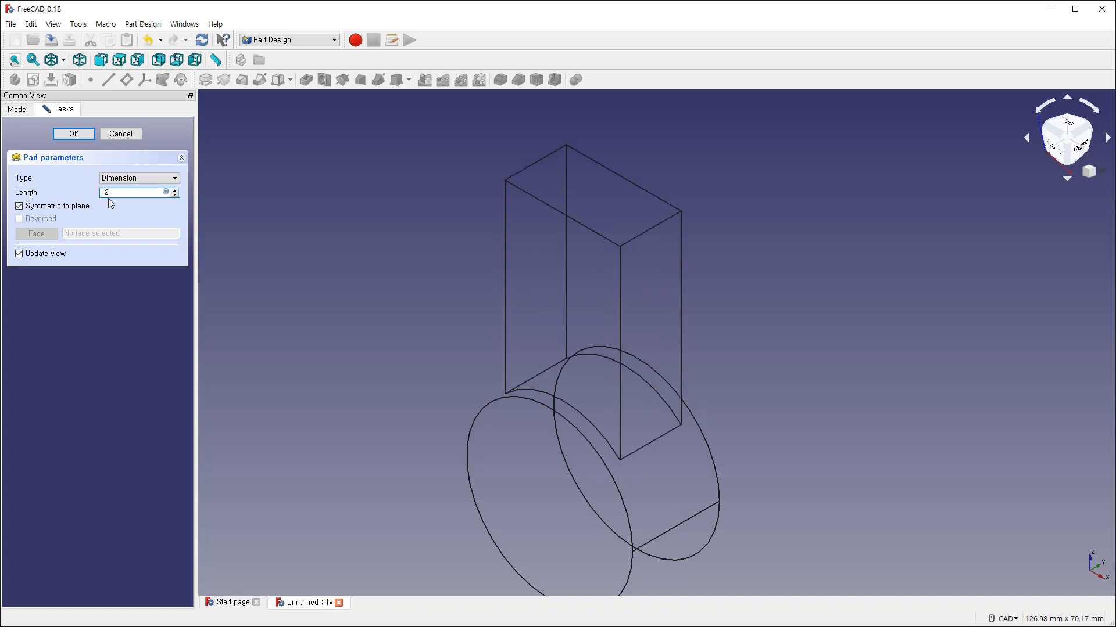
left_click(74, 134)
Step: Create a new sketch on the XZ plane
scroll(541, 305, "down", 2)
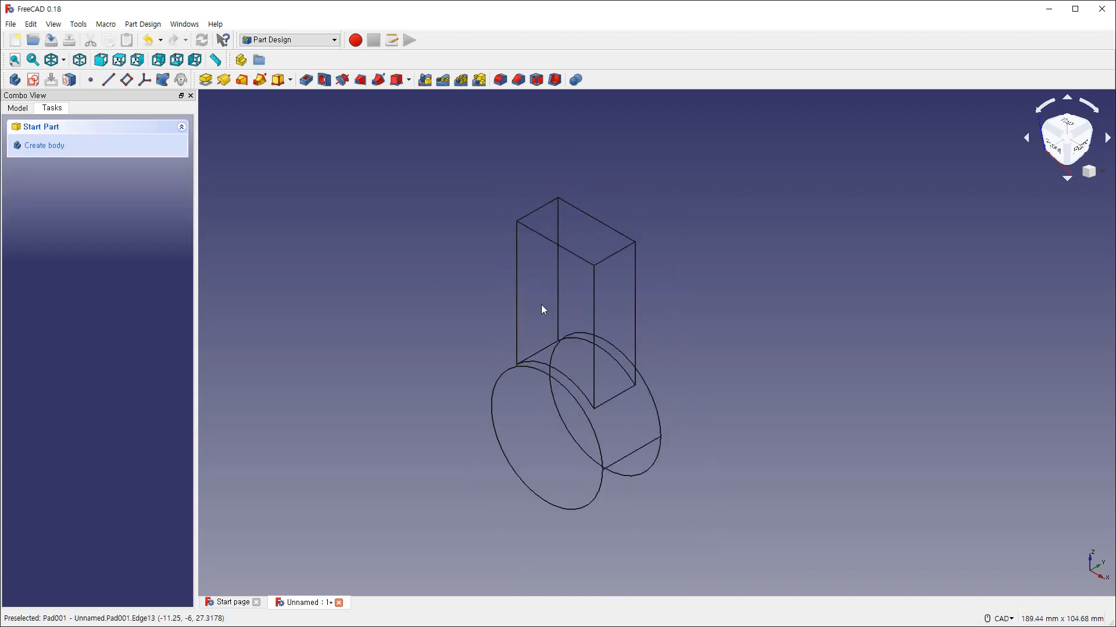
middle_click_drag(542, 305, 591, 317)
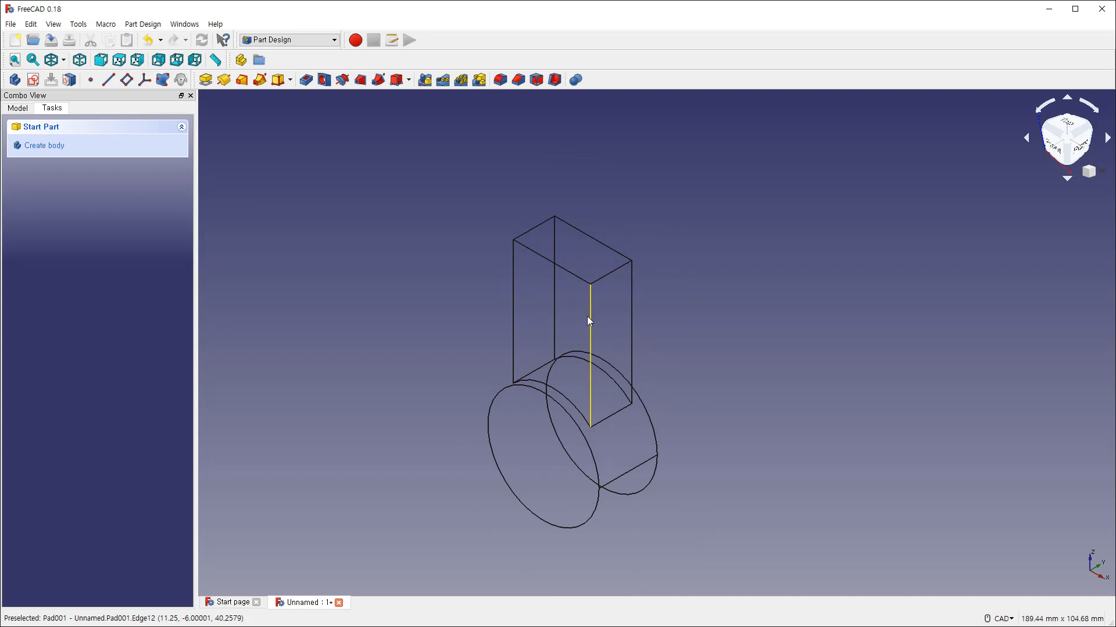
left_click(33, 80)
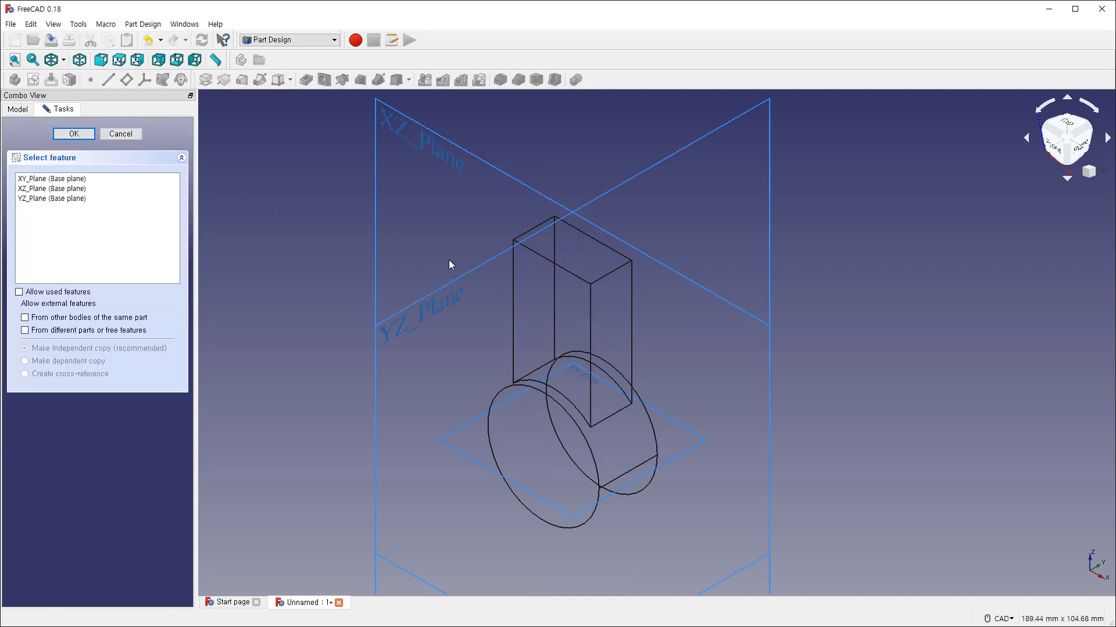
left_click(376, 141)
left_click(74, 134)
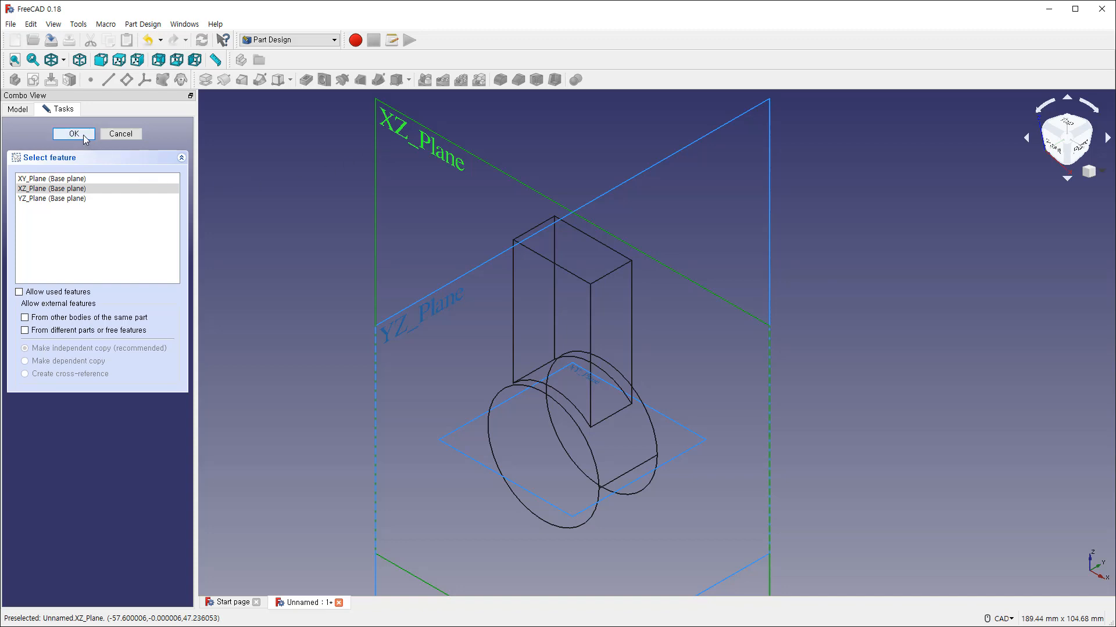
Step: Draw a circle above the arm, centred on the vertical axis about 67 mm above the origin
middle_click_drag(624, 292, 592, 300)
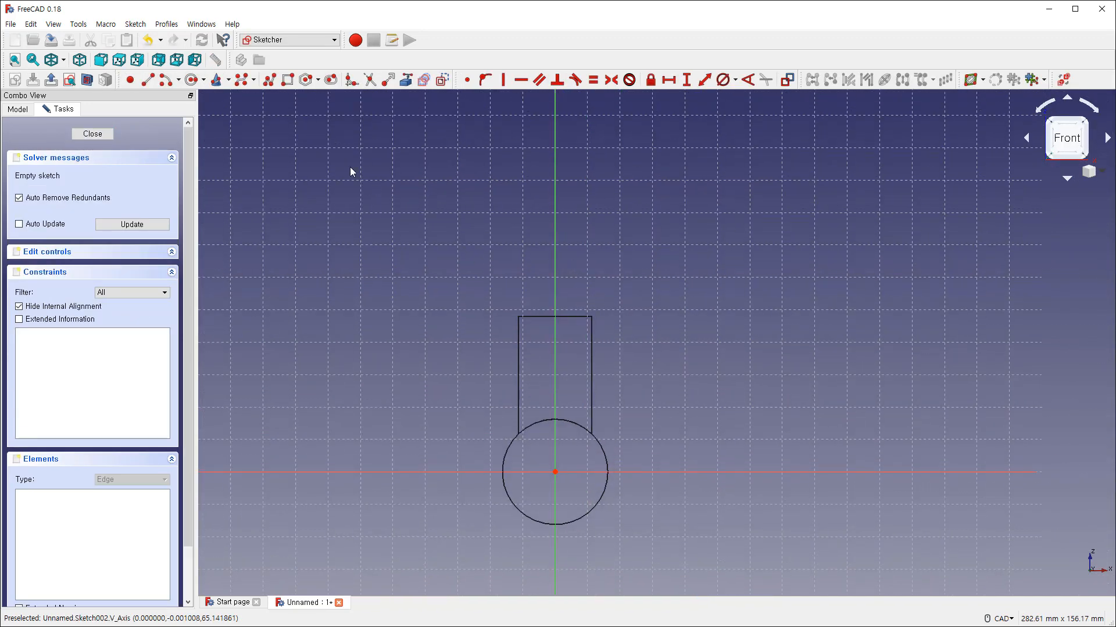
left_click(192, 80)
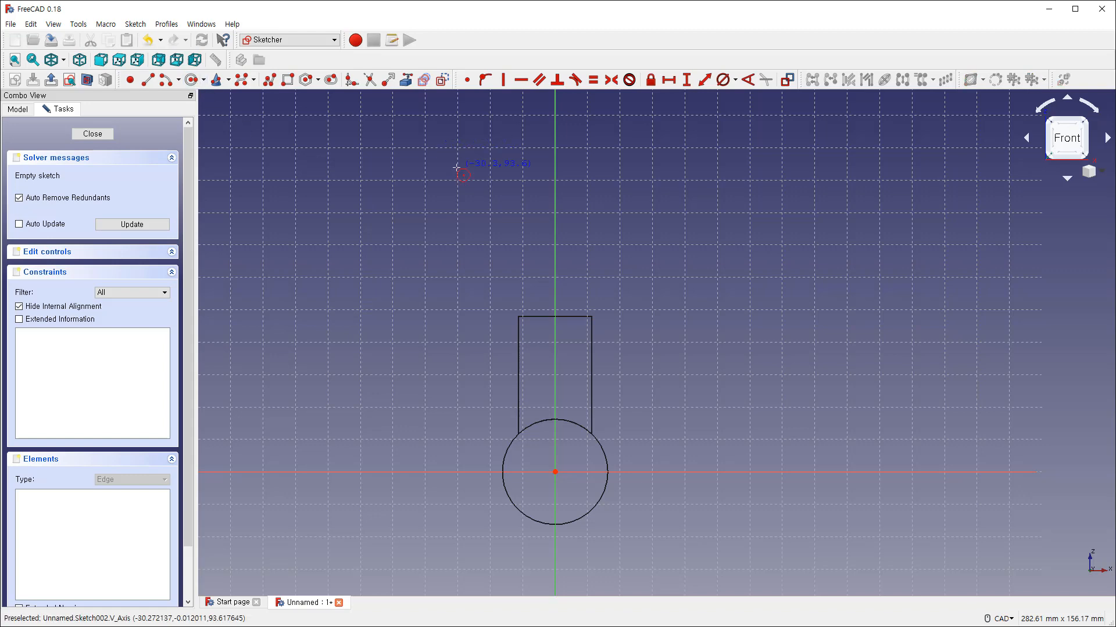
left_click(554, 253)
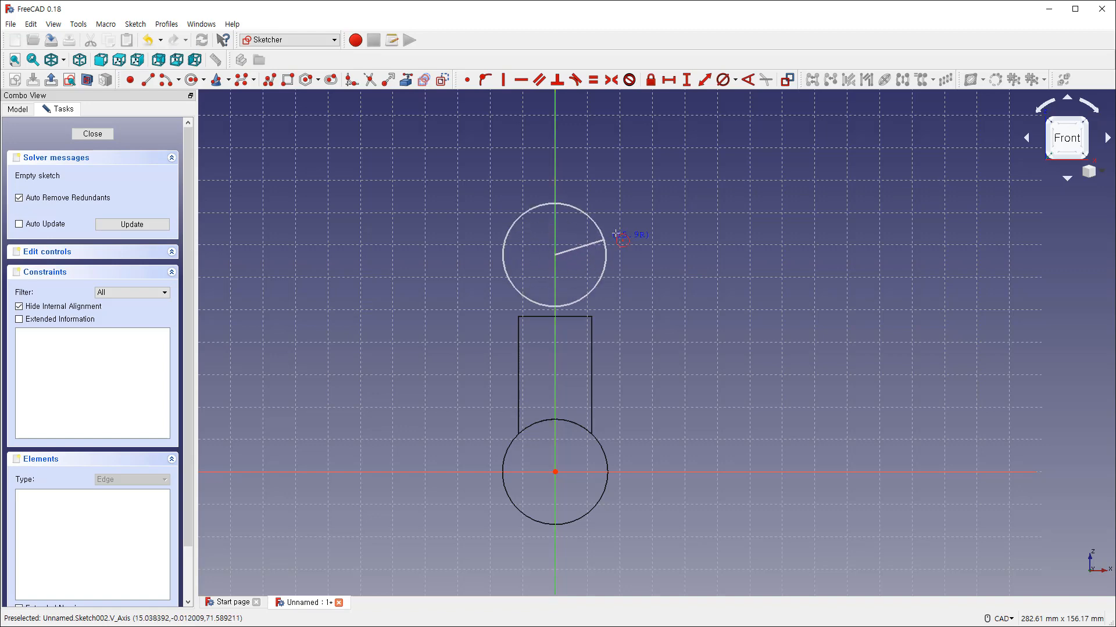
left_click(616, 239)
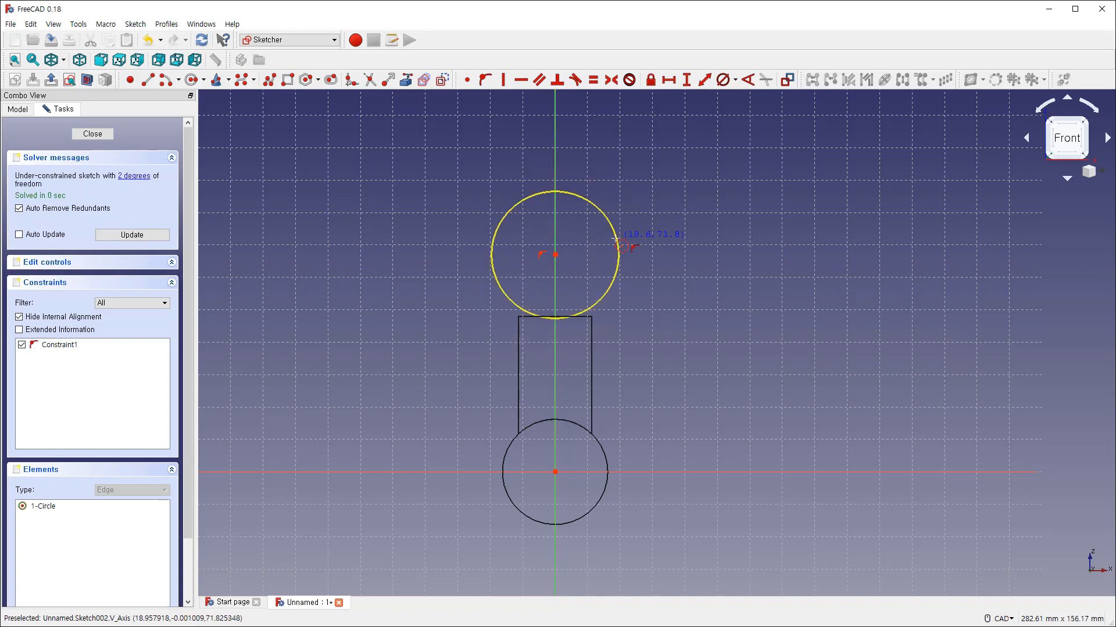
middle_click_drag(561, 177, 546, 236)
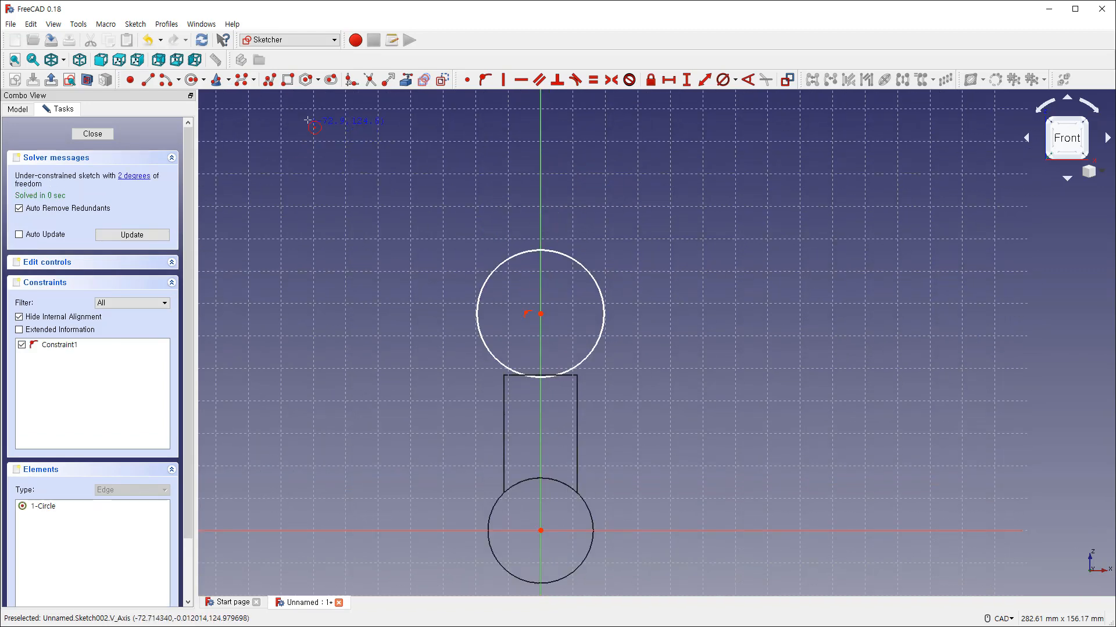
Step: Draw a vertical slot centred on the vertical axis, with its lower end inside the circle
left_click(331, 80)
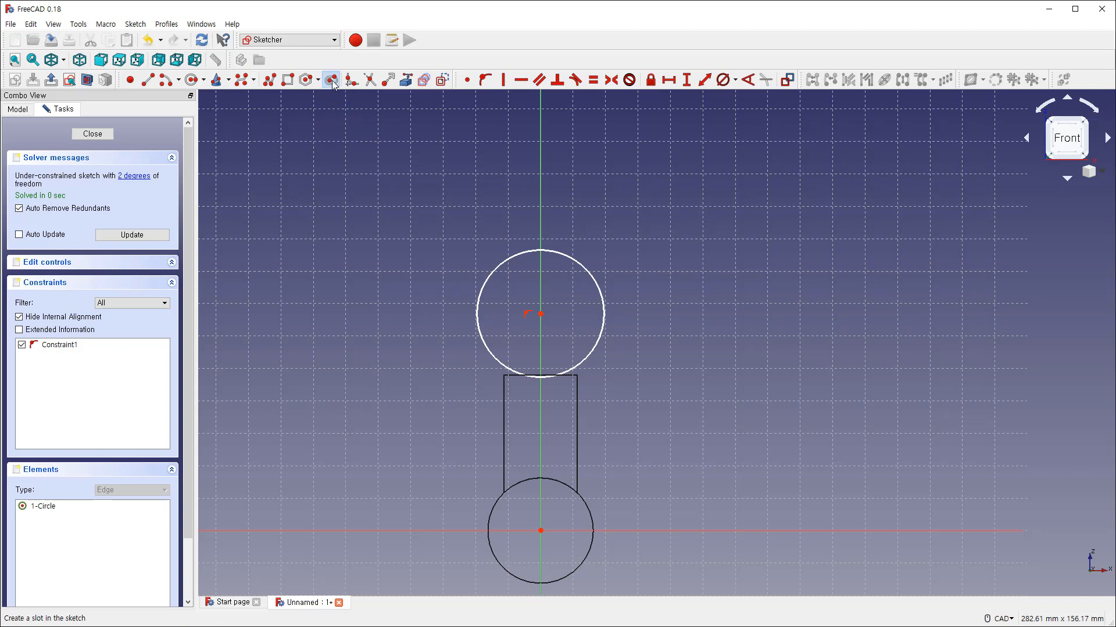
left_click(542, 164)
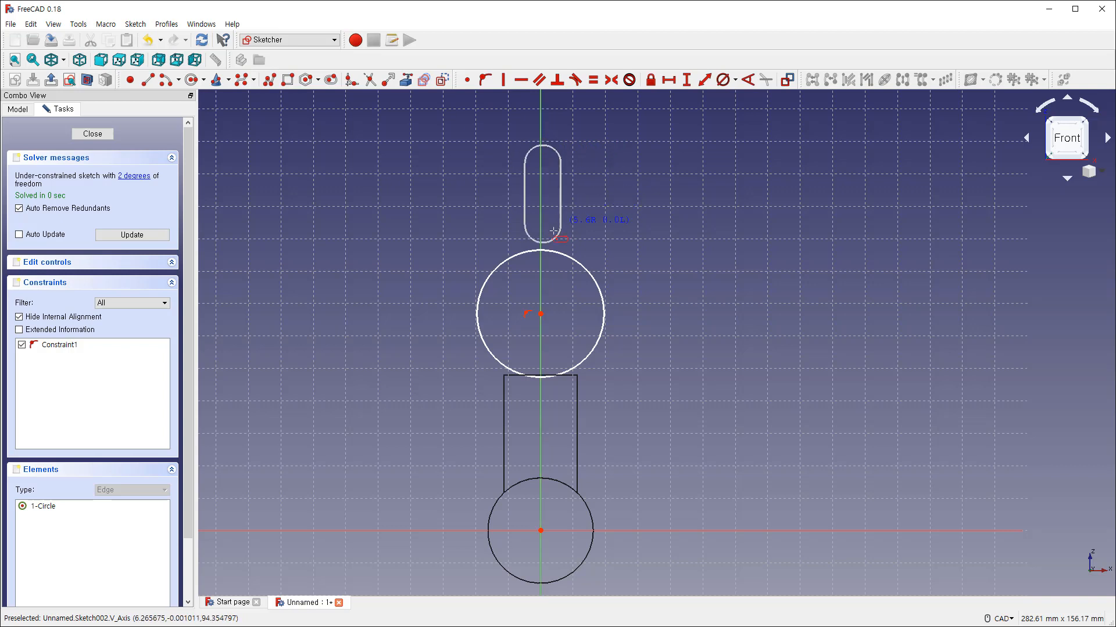
left_click(566, 280)
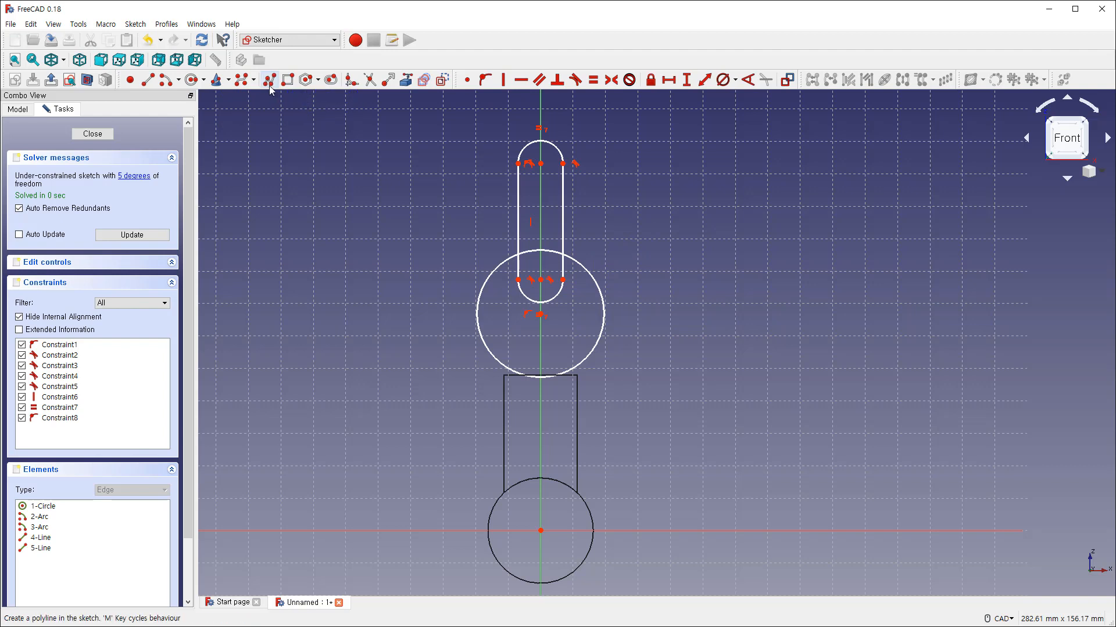
Step: Draw three connected lines below the circle: slanted from its left side, along a short horizontal base, and slanted up to its right side
left_click(491, 355)
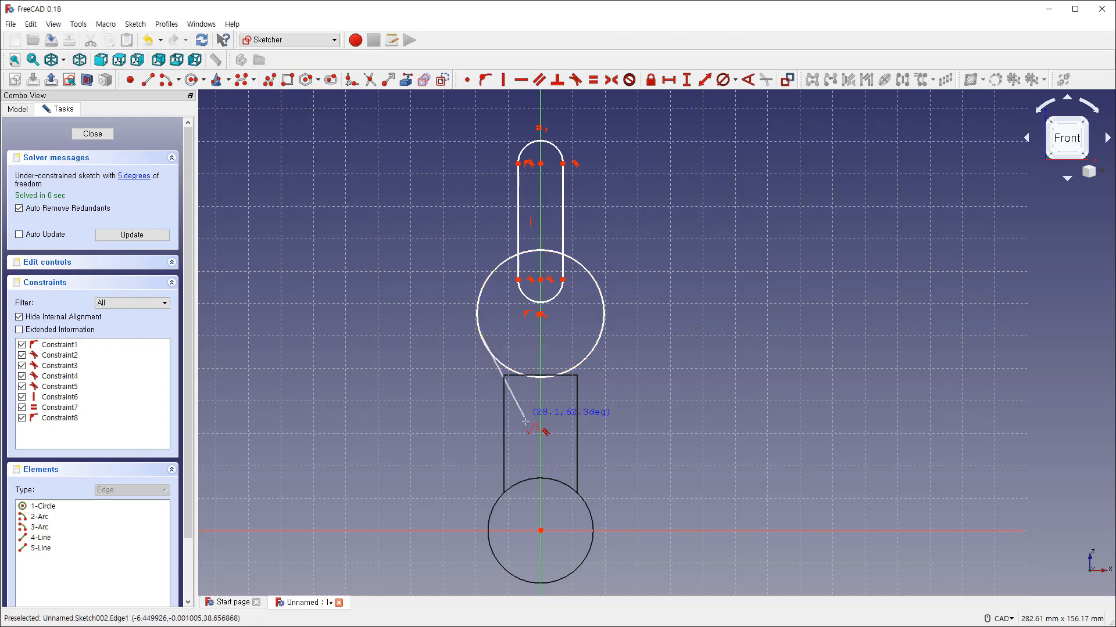
left_click(516, 409)
left_click(562, 409)
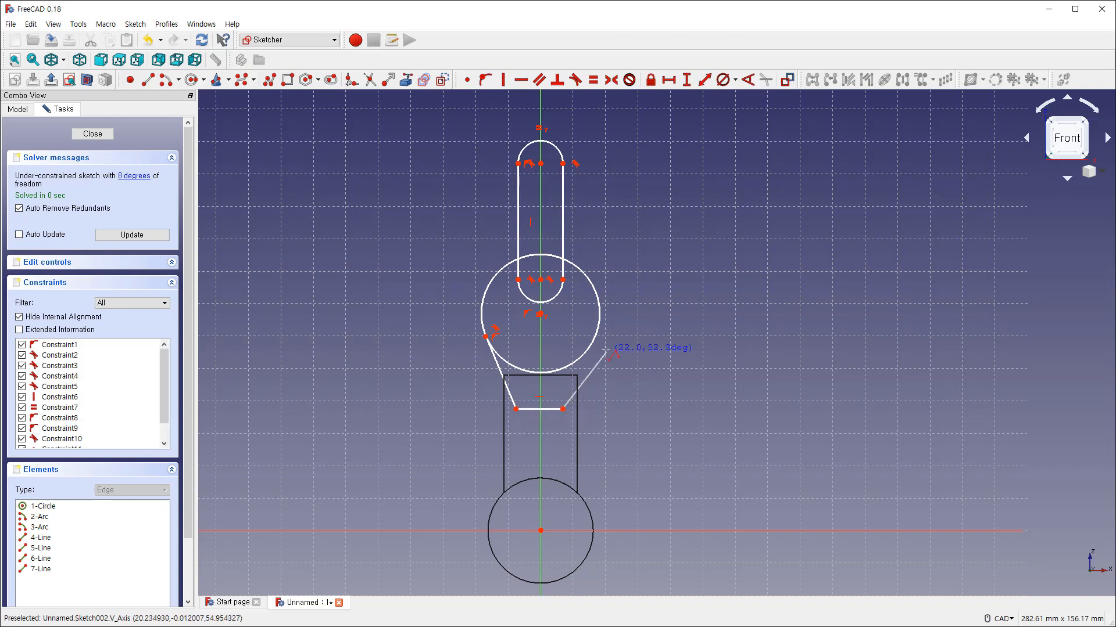
left_click(598, 330)
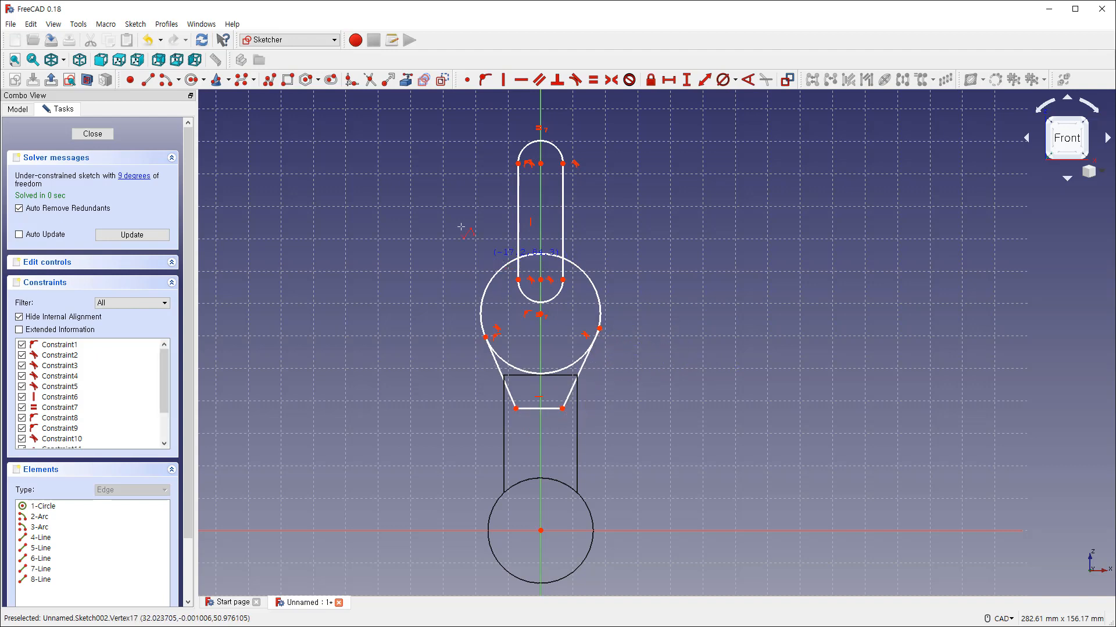
Step: Trim the circle inside the slot and between the slanted lines, trim the slot sides inside the circle, and delete the slot's lower arc
left_click(372, 82)
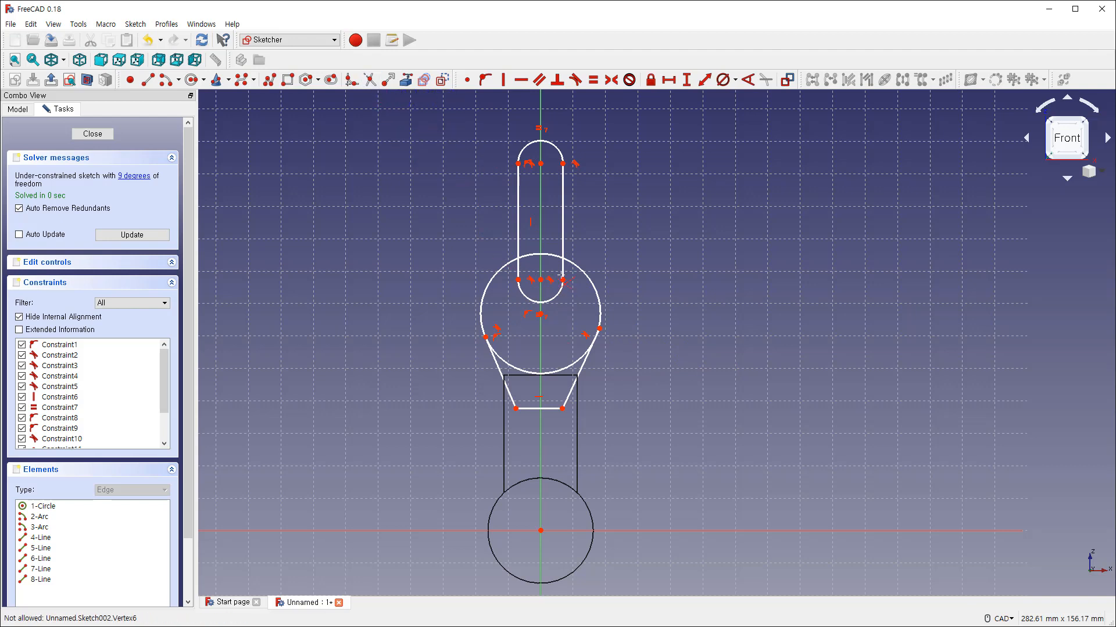
left_click(529, 257)
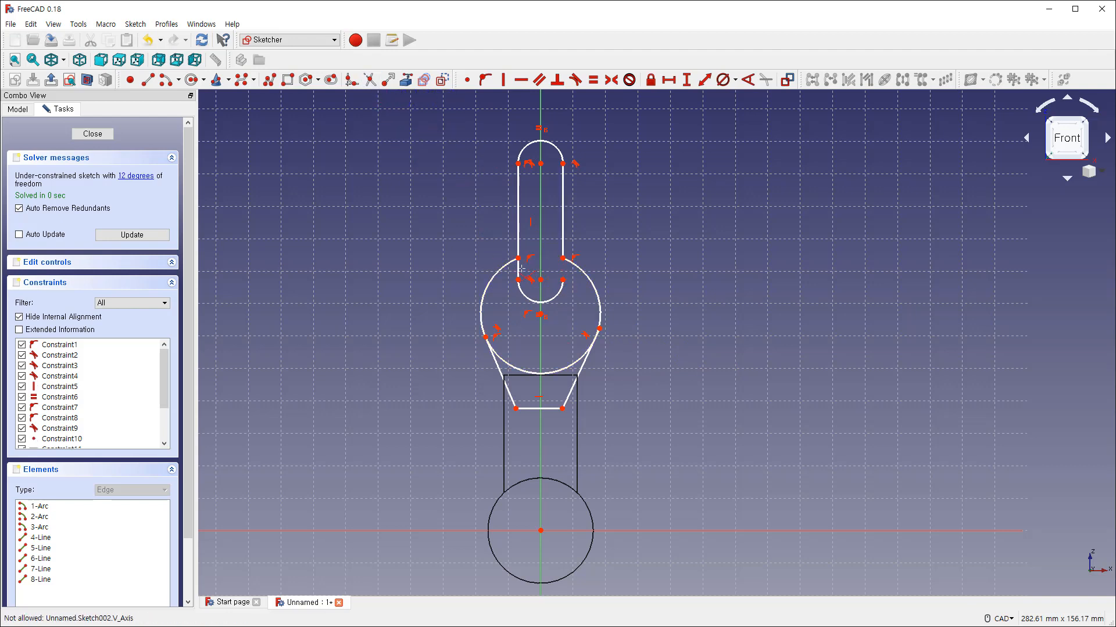
left_click(510, 367)
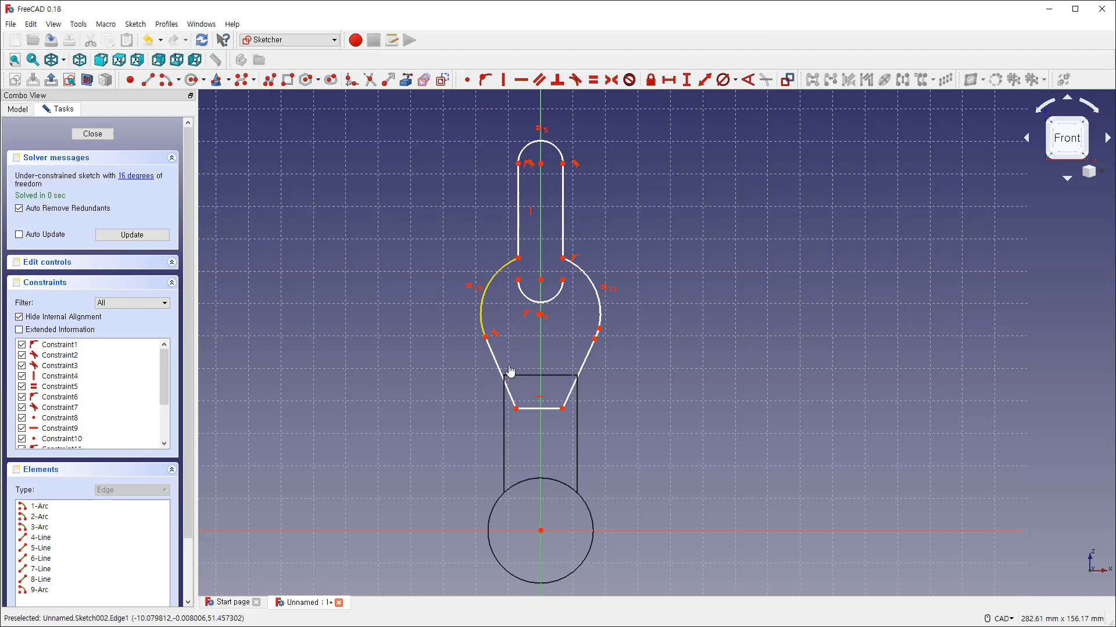
left_click(556, 301)
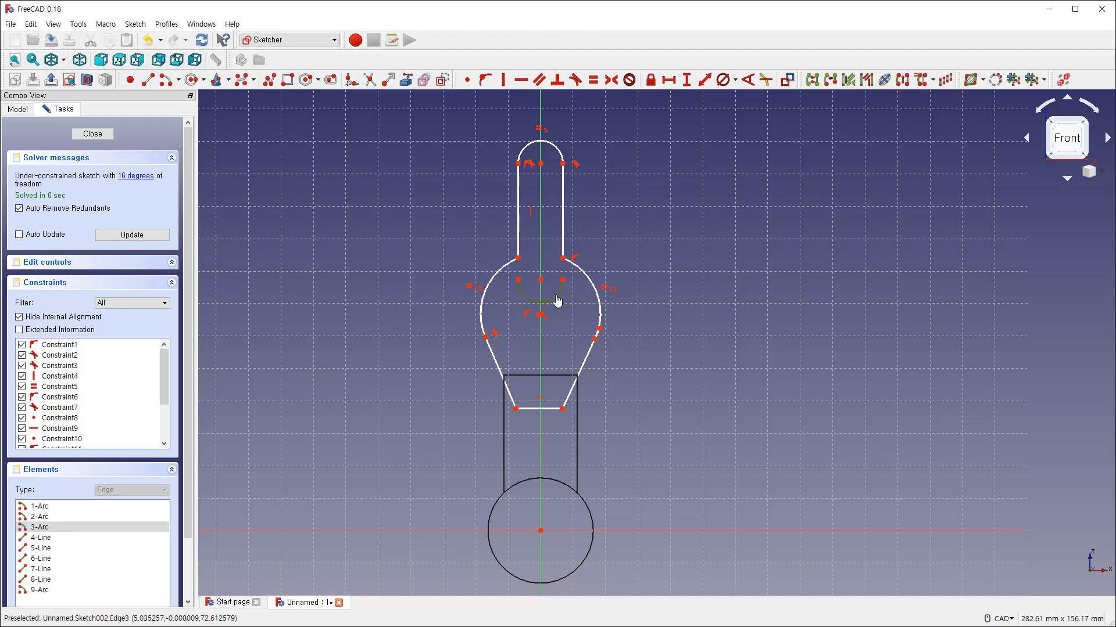
key("Delete")
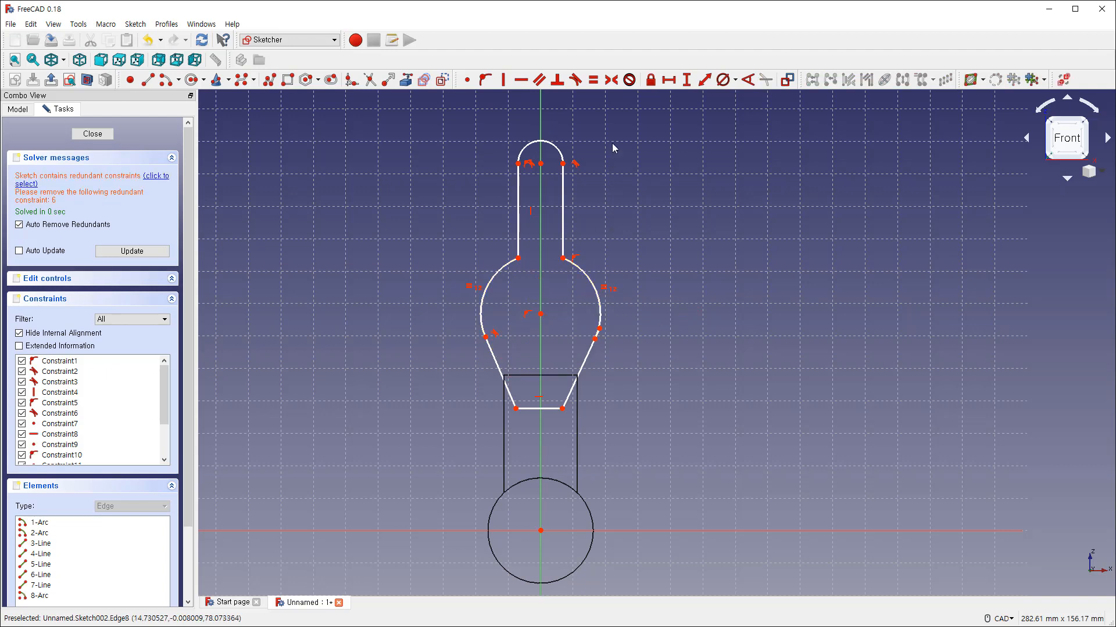
Step: Constrain the slot's two vertical sides to equal length, and likewise the two slanted lines
left_click(592, 80)
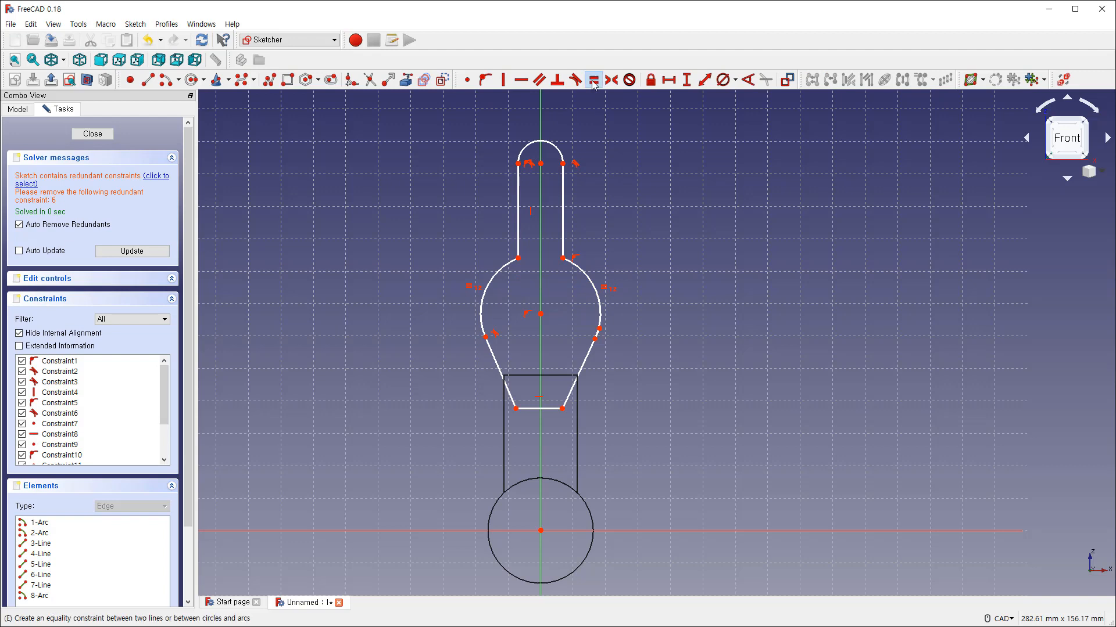
left_click(563, 208)
left_click(518, 215)
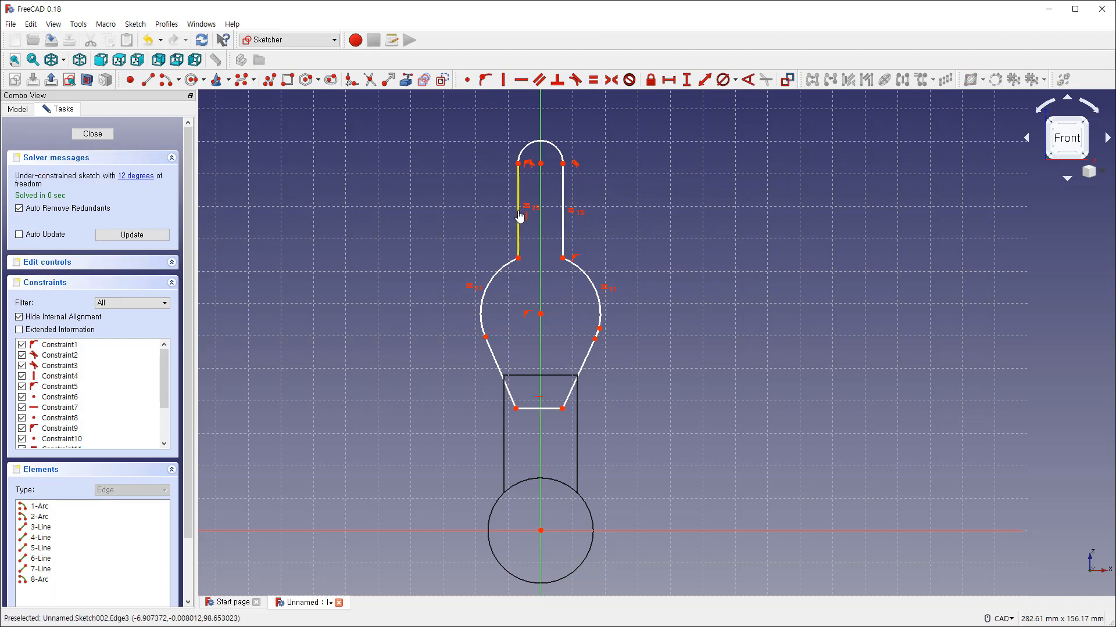
left_click(495, 364)
left_click(588, 352)
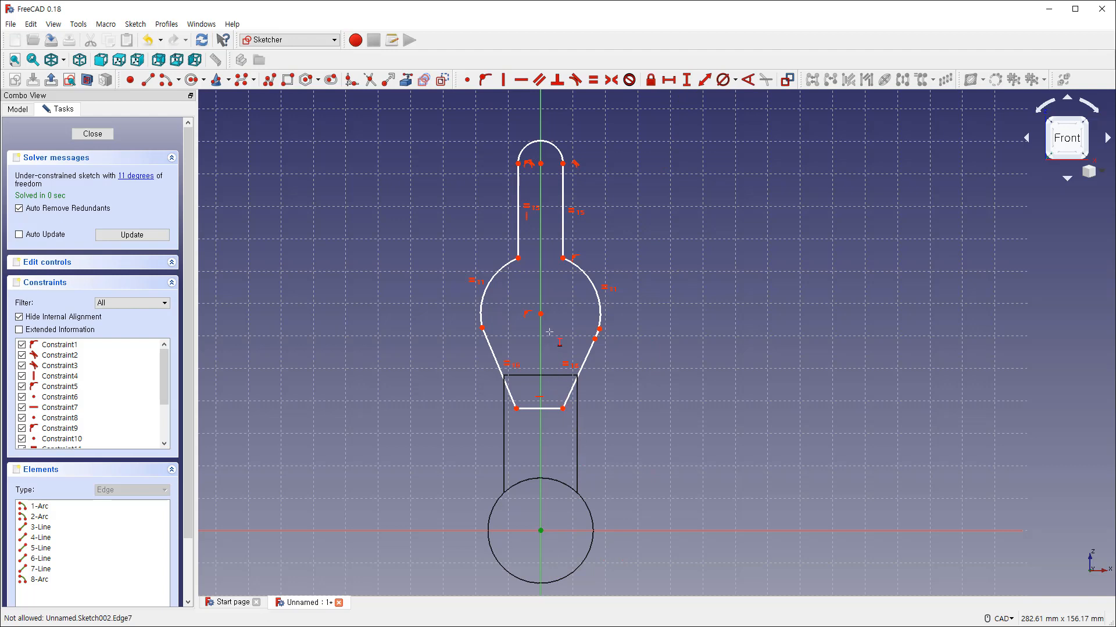
Step: Constrain the vertical distance from the origin to the large arcs' centre to 48 mm
left_click(541, 314)
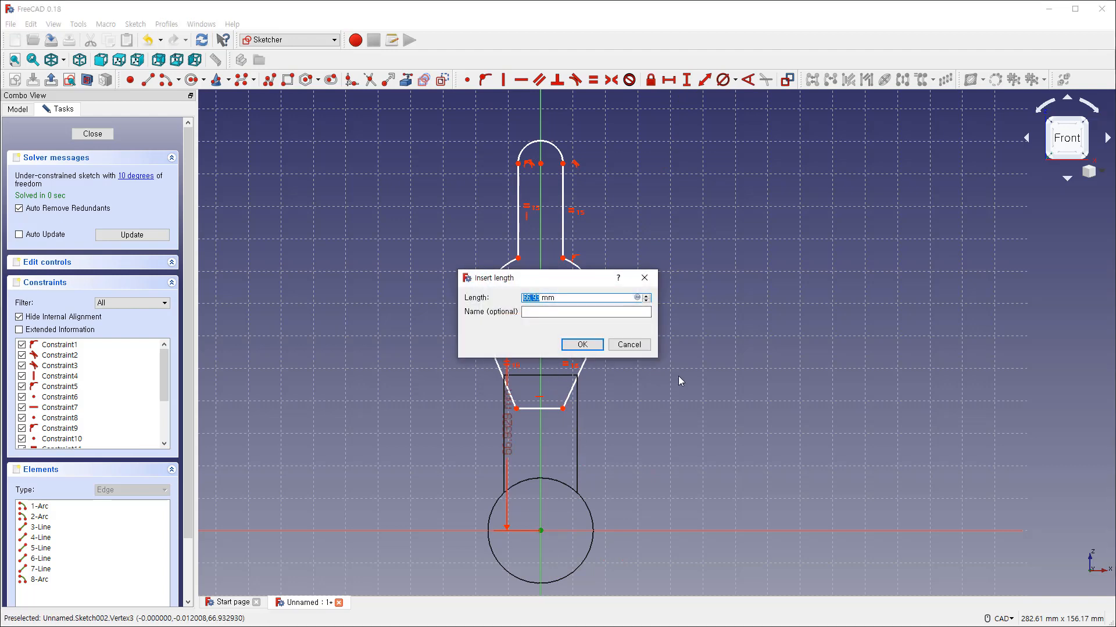
type("48")
key("Return")
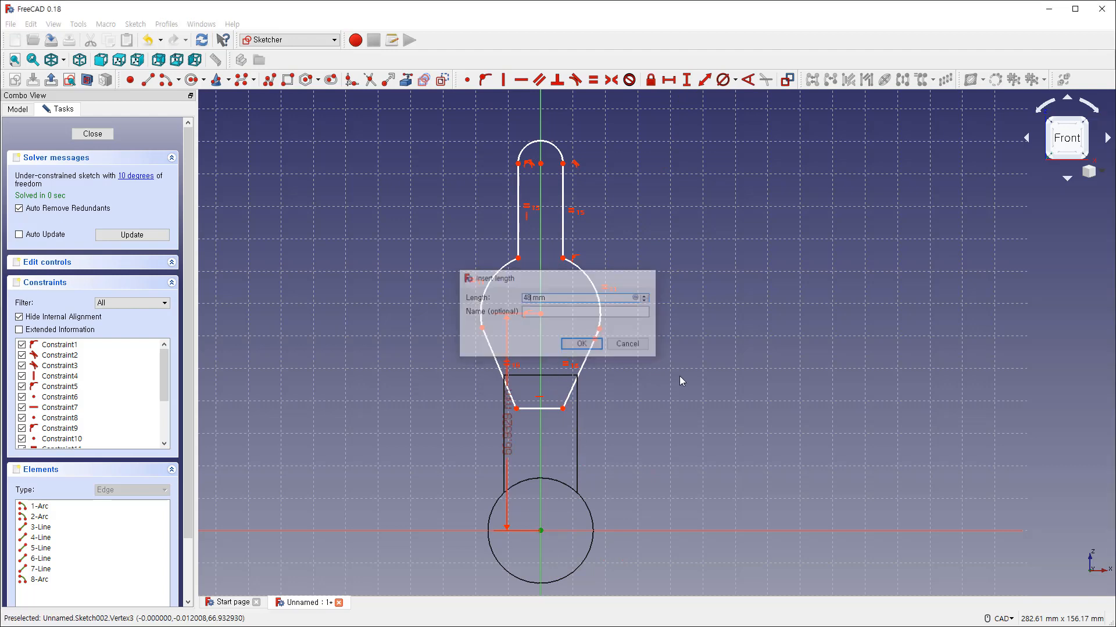
Step: Make the upper end of the right slanted line coincident with the right arc's lower end
scroll(580, 397, "up", 3)
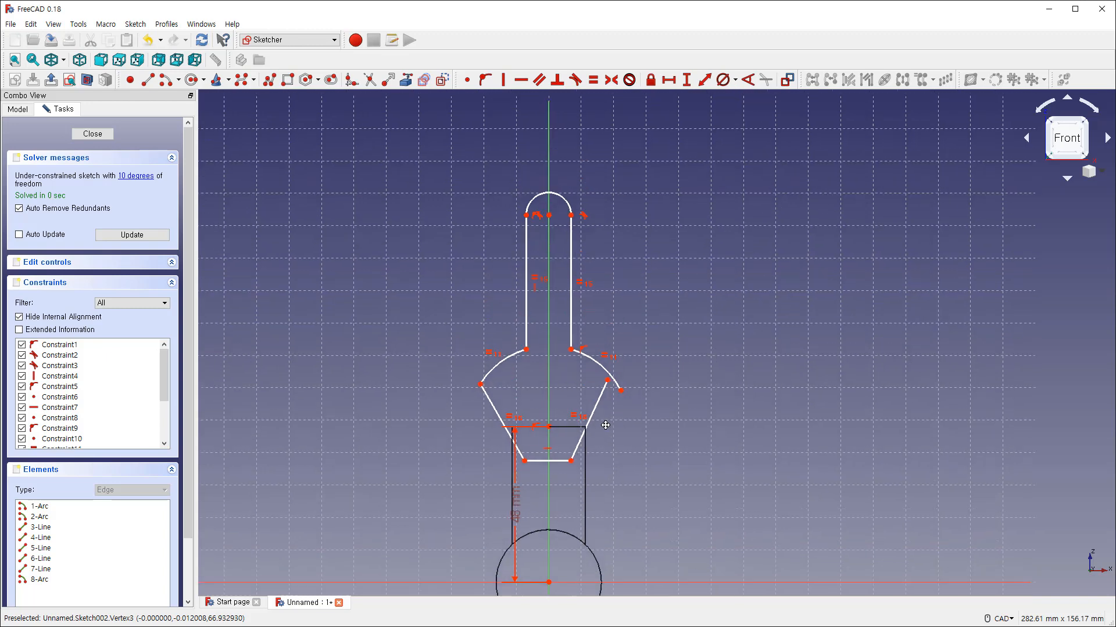
scroll(578, 400, "down", 3)
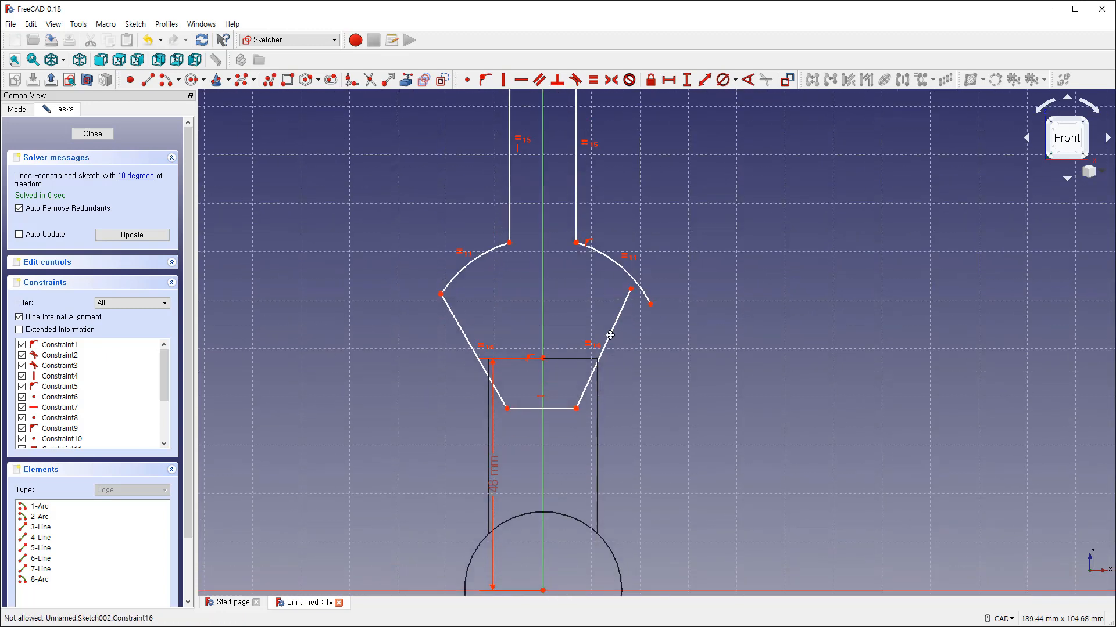
scroll(667, 327, "up", 3)
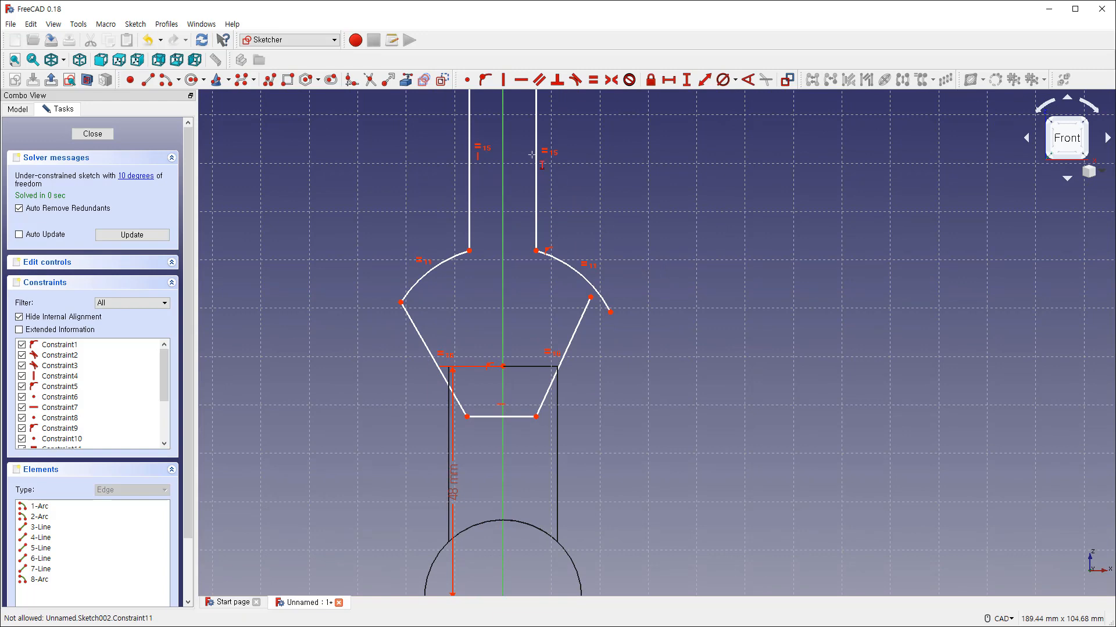
left_click(468, 81)
left_click(590, 297)
left_click(611, 312)
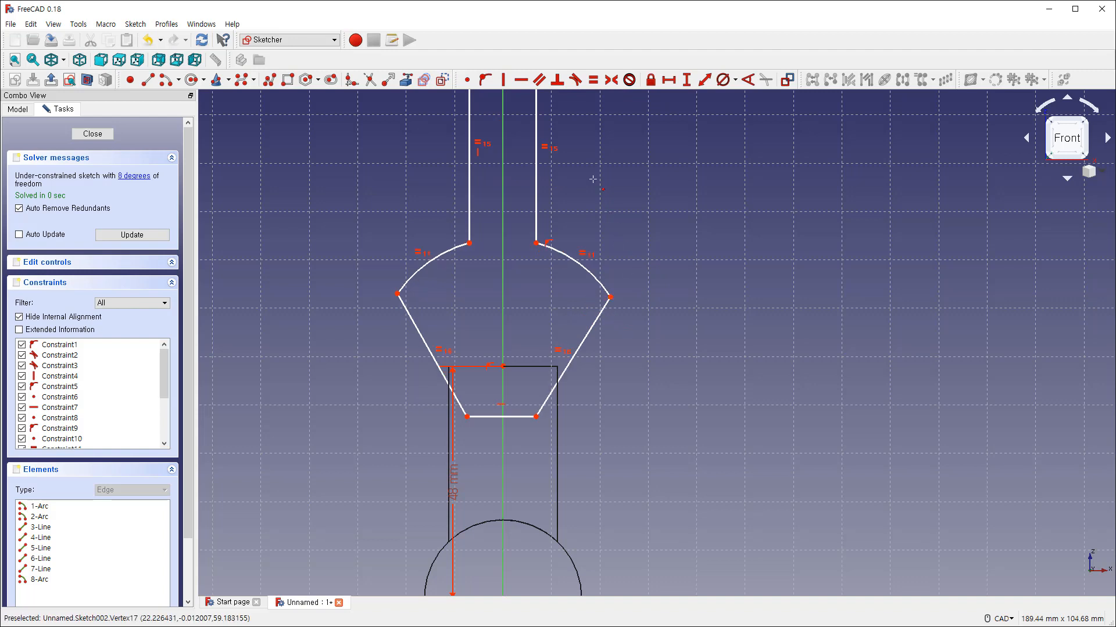
Step: Make the left arc tangent to the left slanted line
left_click(406, 282)
left_click(408, 317)
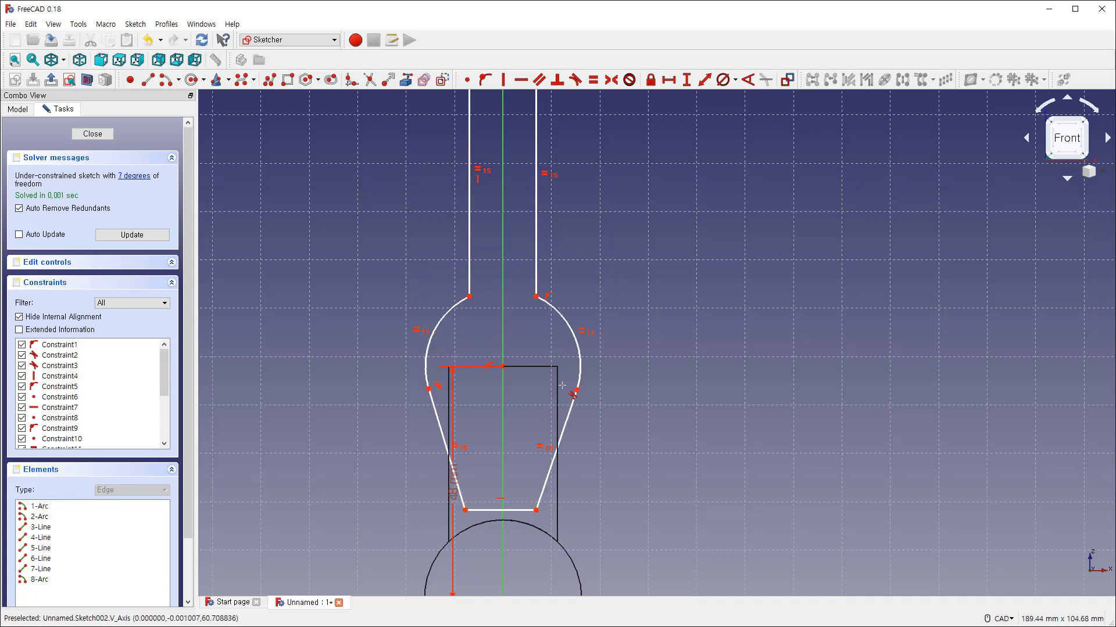
middle_click_drag(562, 386, 593, 347)
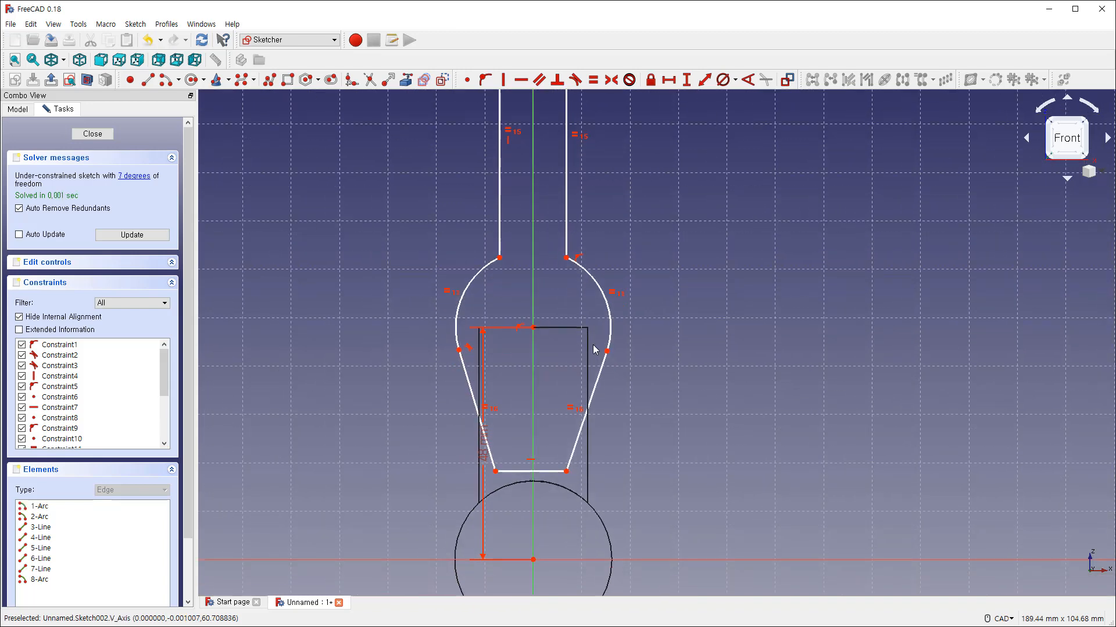
left_click(575, 80)
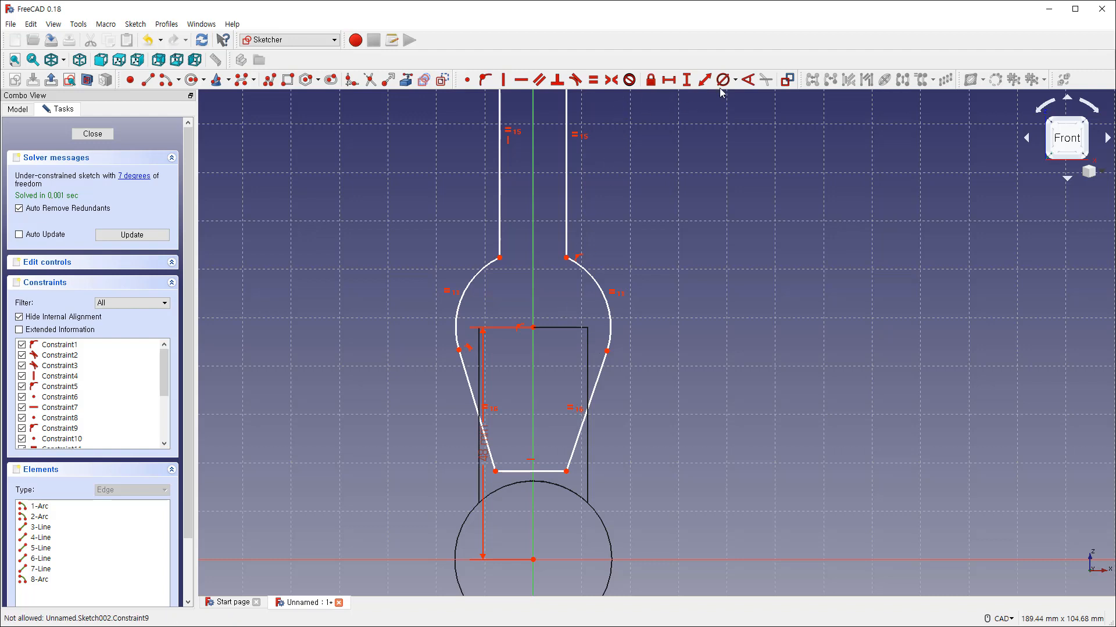
Step: Constrain the radius of the right large arc to 12.5 mm
left_click(735, 80)
left_click(761, 93)
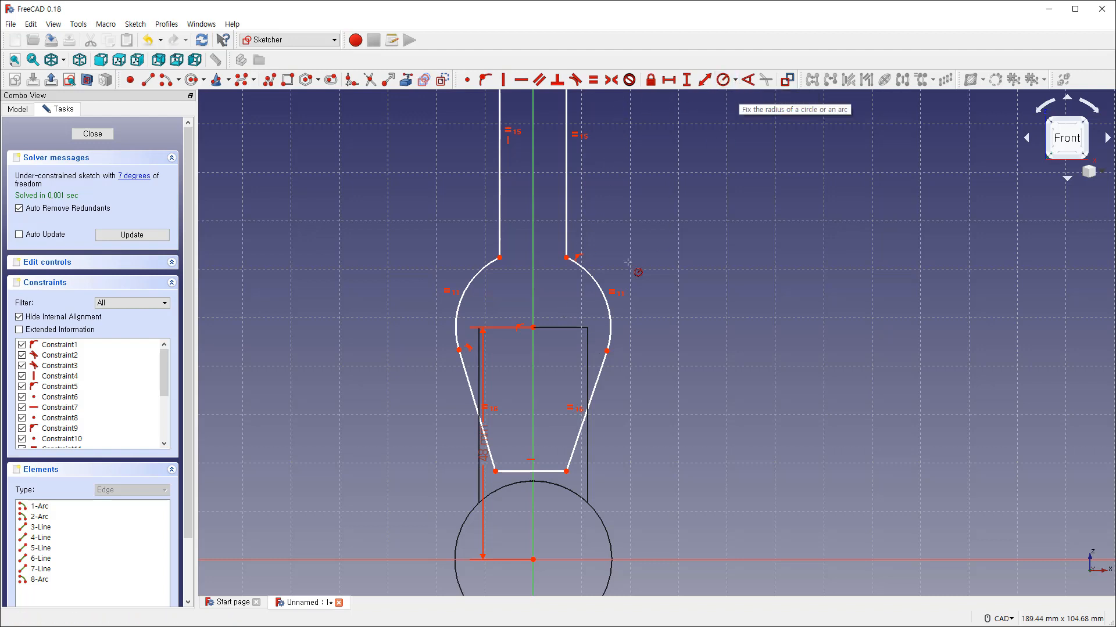
left_click(599, 283)
type("12.")
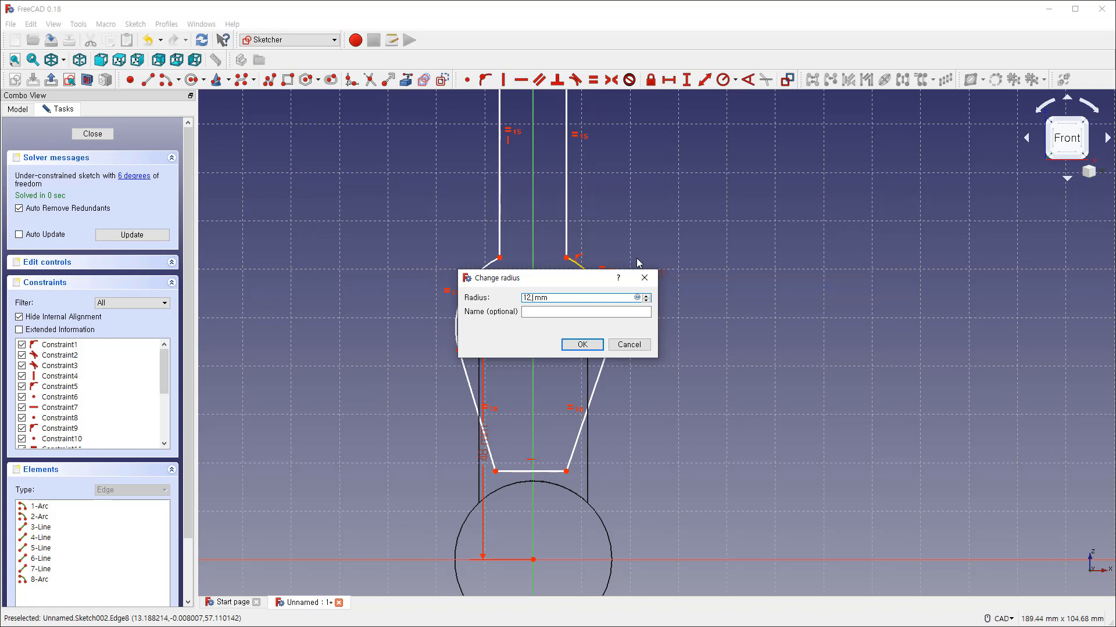
type("5")
key("Return")
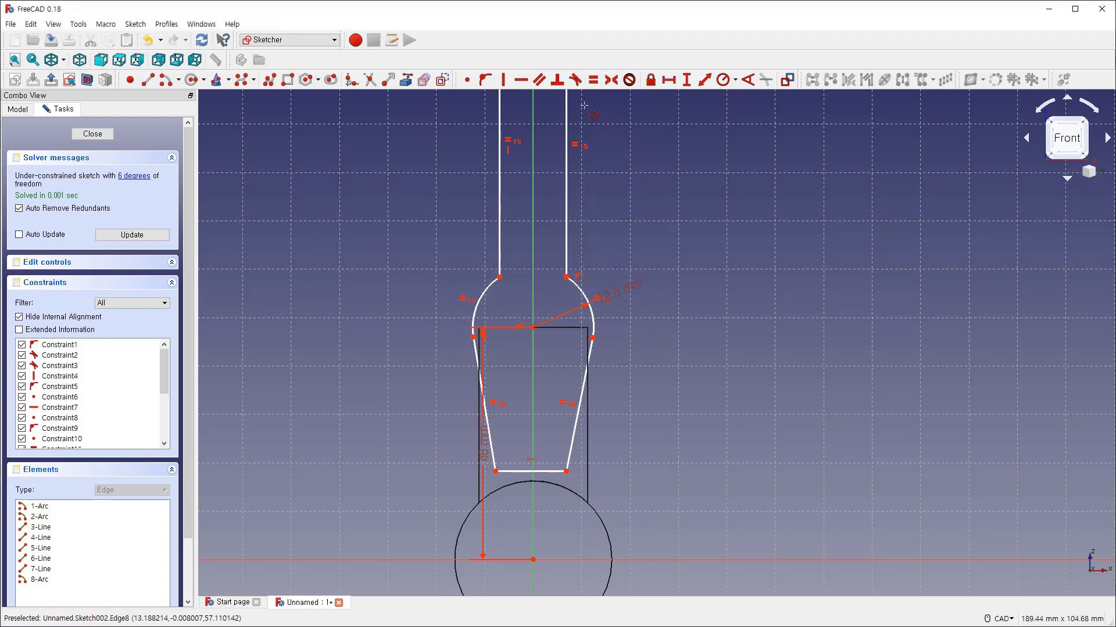
Step: Constrain the length of the profile's horizontal bottom line to 13 mm
left_click(668, 80)
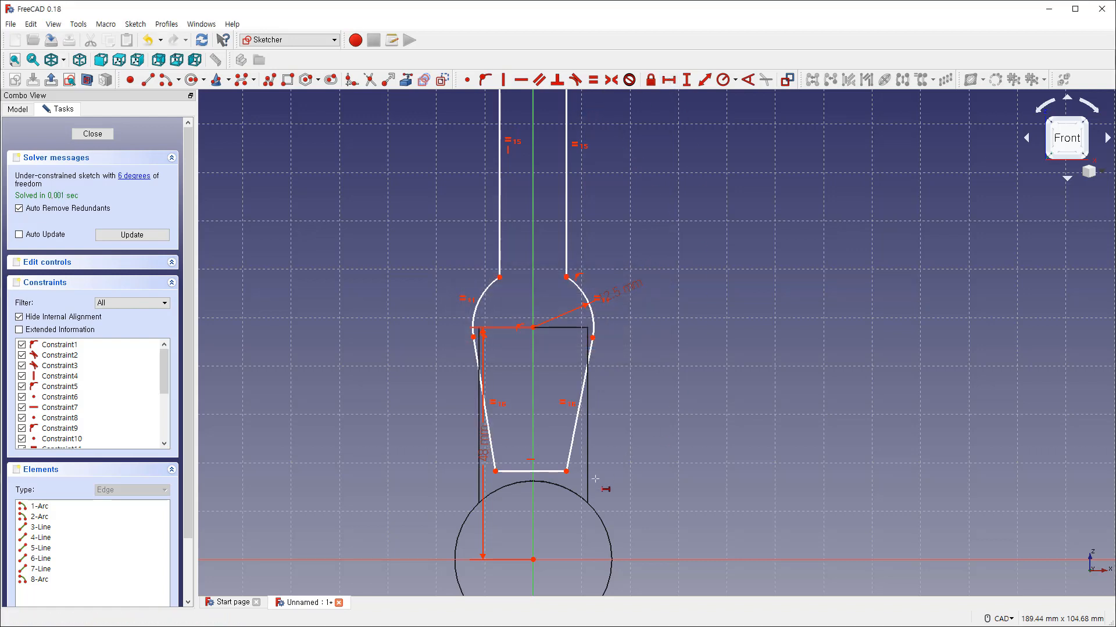
left_click(556, 473)
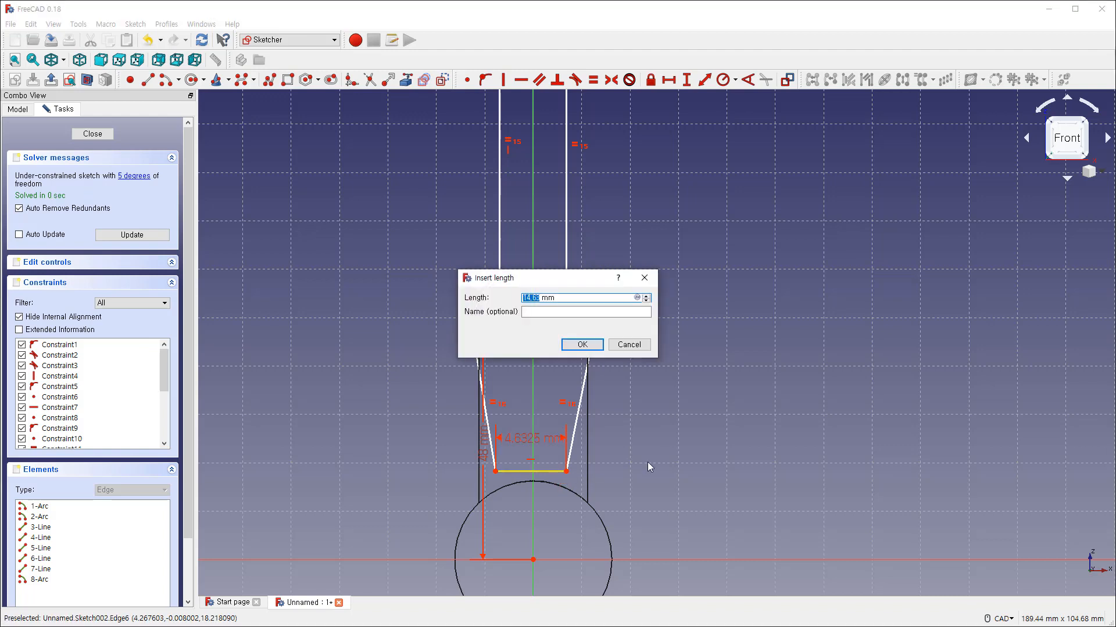
type("13")
key("Return")
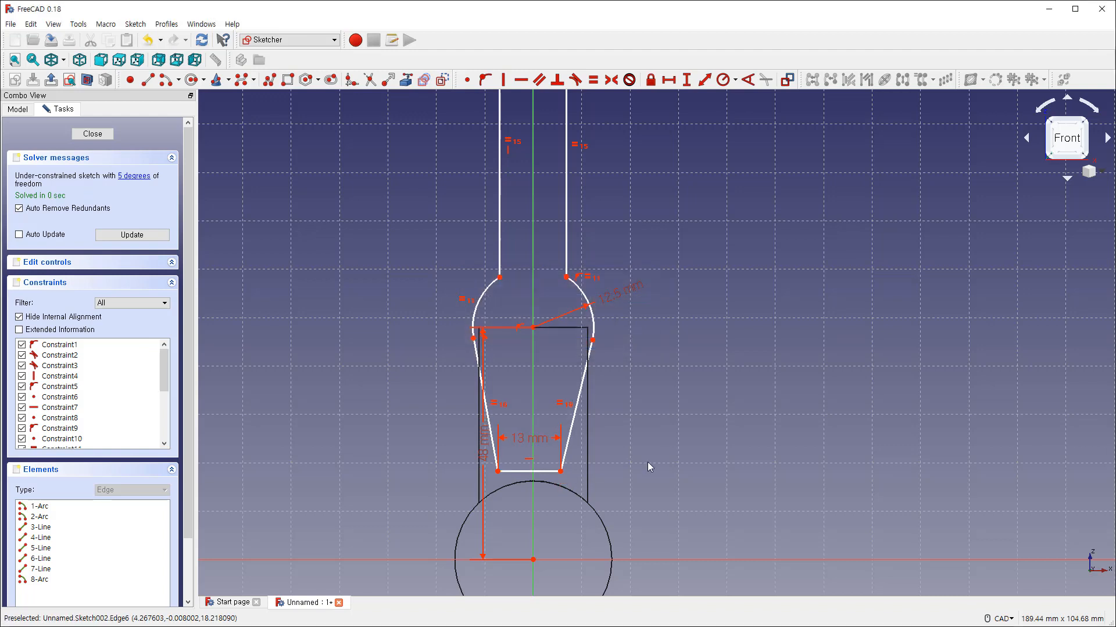
Step: Constrain the vertical distance between the bottom line's left end and the large arcs' centre to 16 mm
left_click(684, 82)
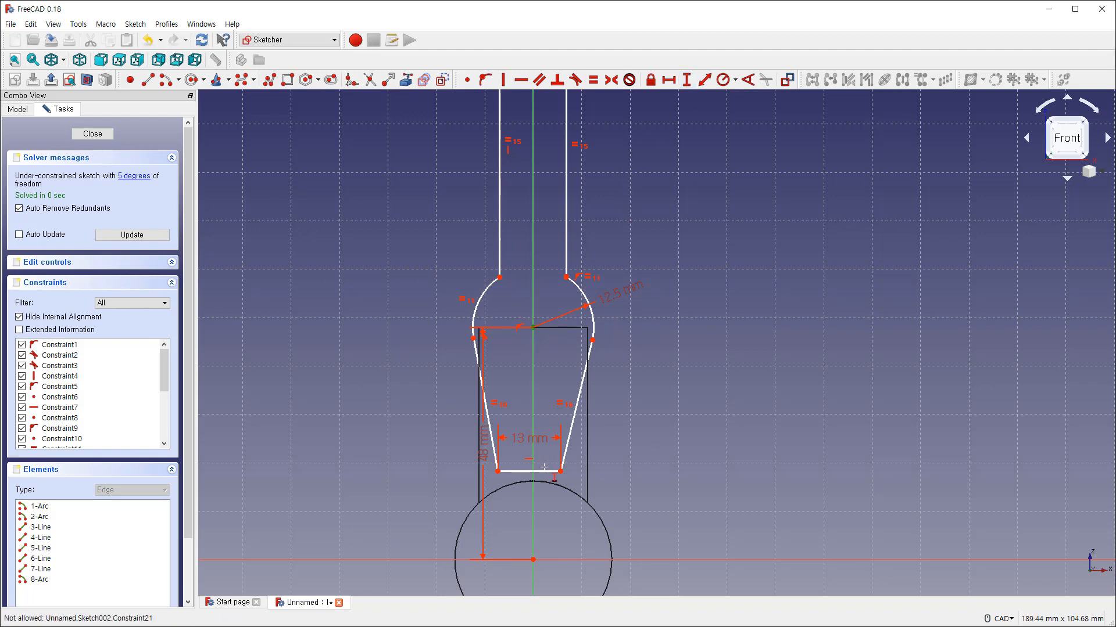
left_click(497, 471)
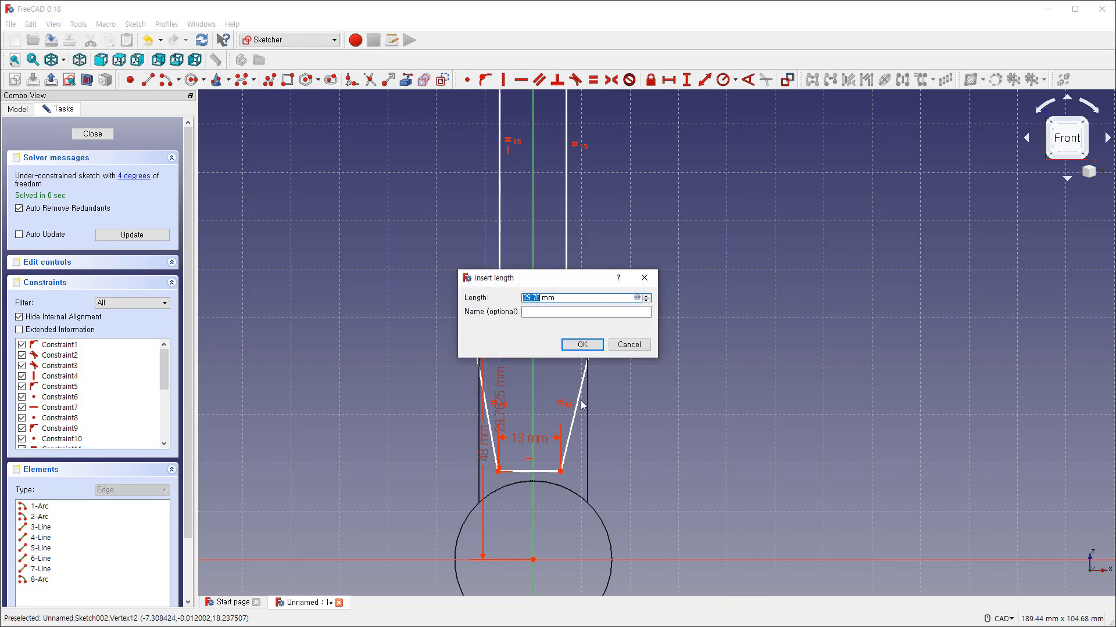
type("18")
key("Return")
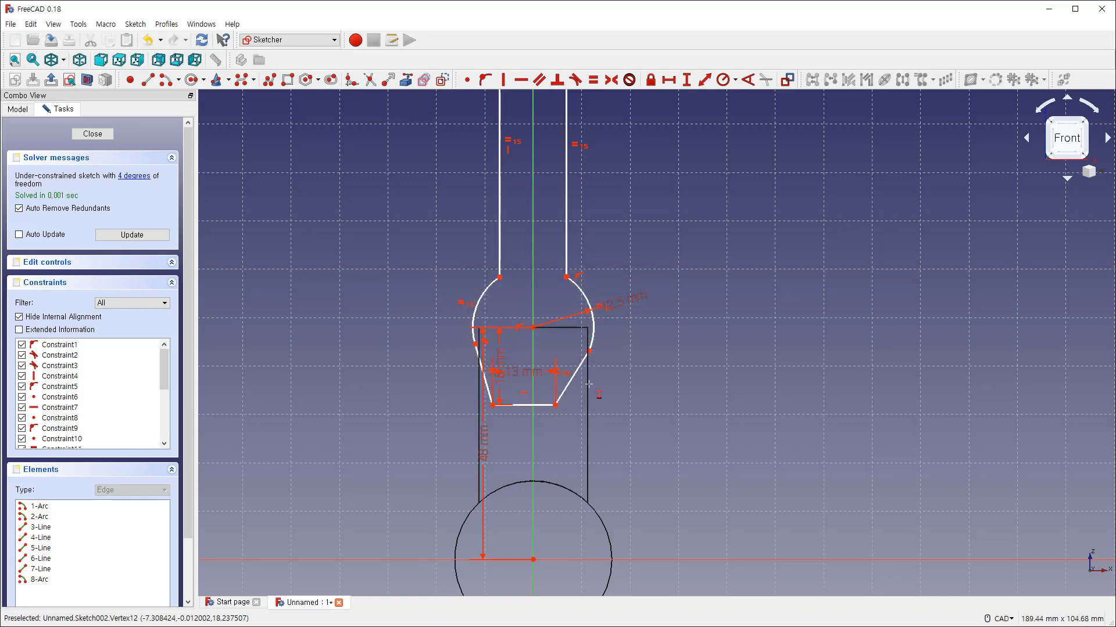
Step: Make the right large arc tangent to the right slanted line
scroll(589, 384, "down", 3)
scroll(578, 371, "up", 6)
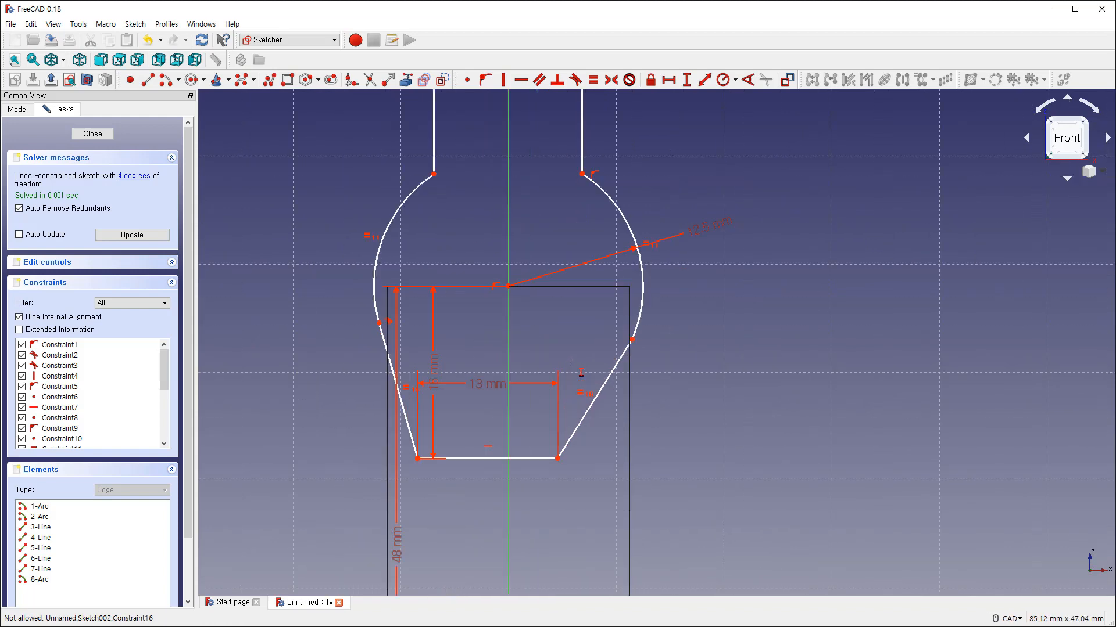
left_click(575, 80)
left_click(638, 328)
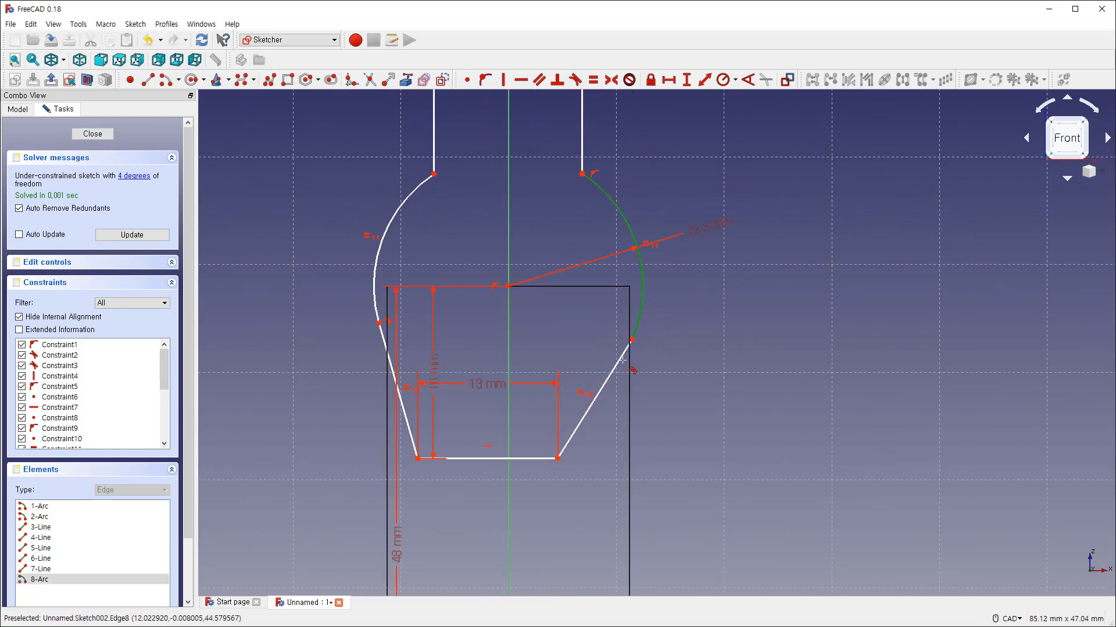
left_click(617, 364)
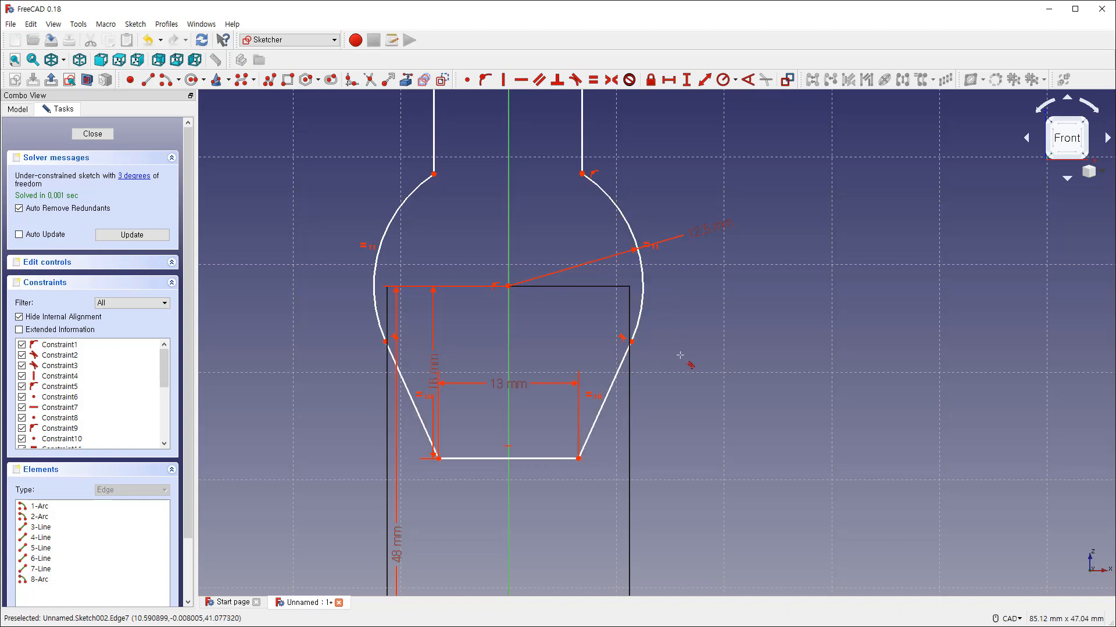
Step: Move the 48 mm, 13 mm and 16 mm dimension labels outside the profile so they no longer overlap it
scroll(634, 372, "down", 5)
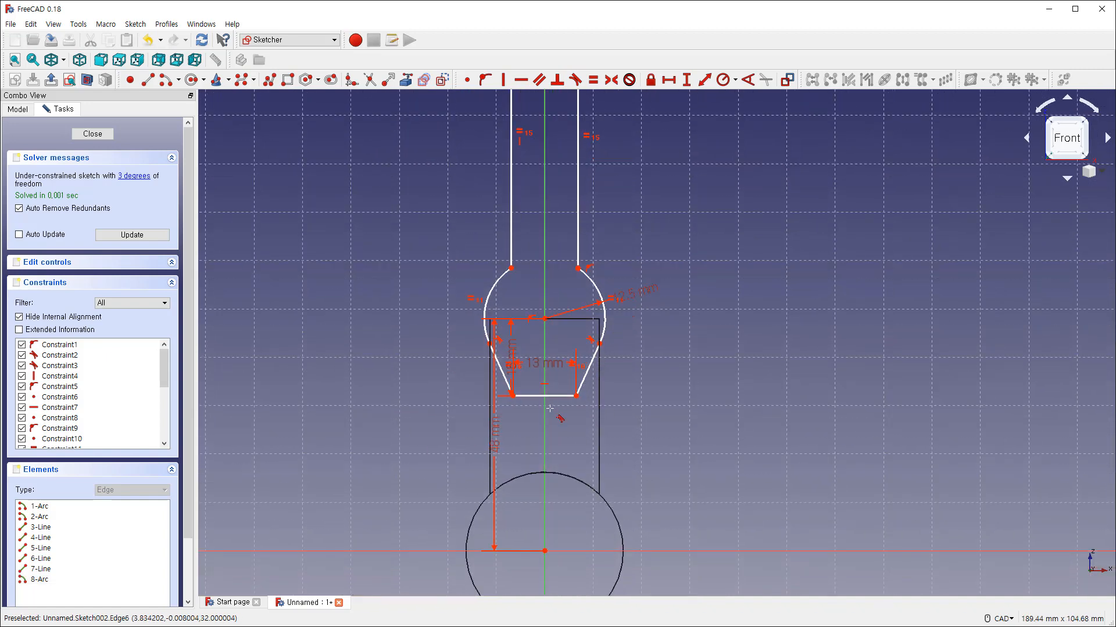
left_click_drag(494, 445, 399, 447)
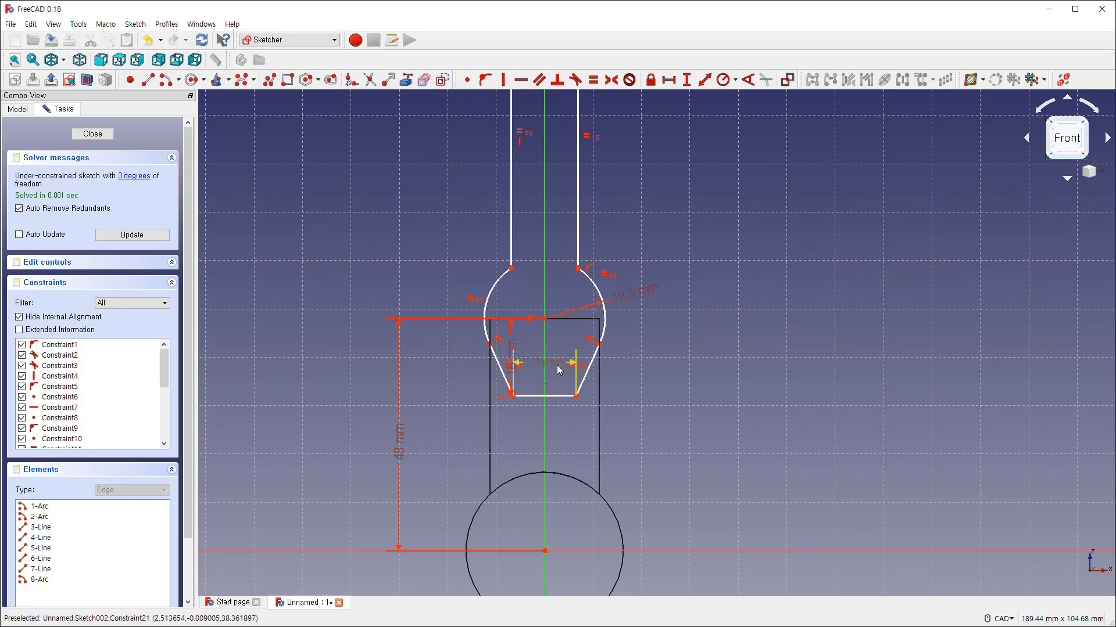
left_click_drag(544, 363, 651, 443)
left_click_drag(511, 374, 436, 403)
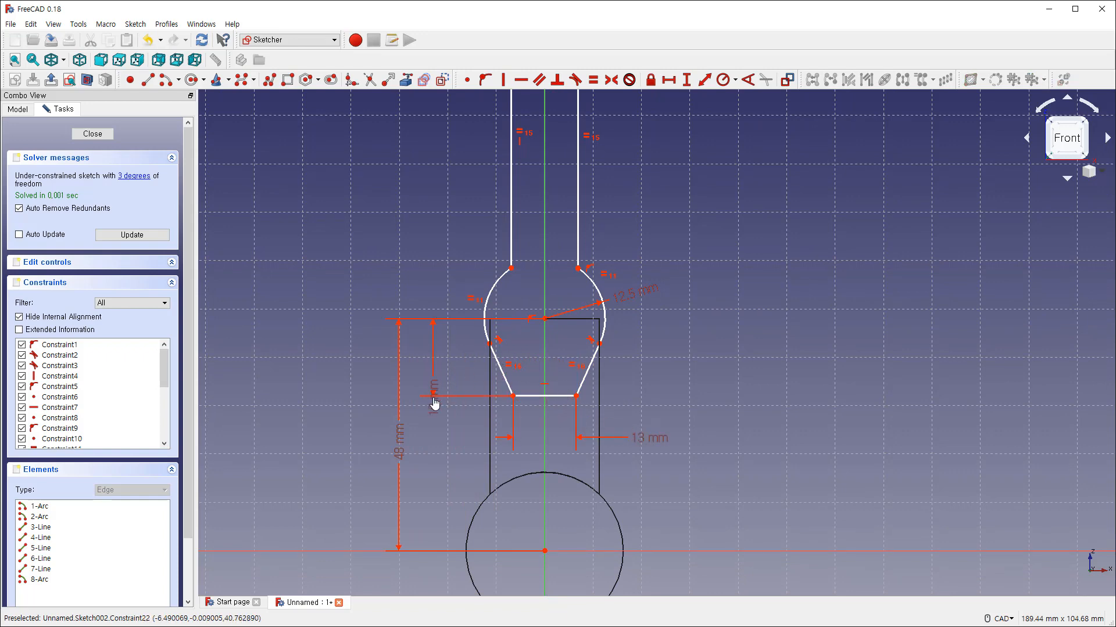
Step: Constrain the radius of the slot's top arc to 7 mm
middle_click_drag(638, 293, 636, 393)
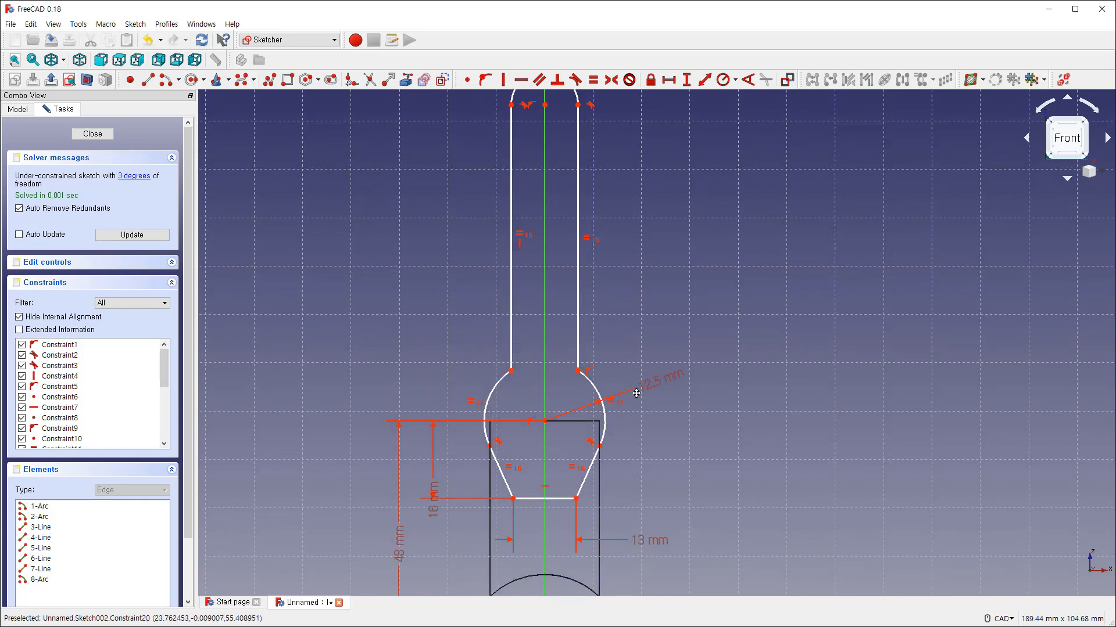
middle_click_drag(617, 329, 616, 387)
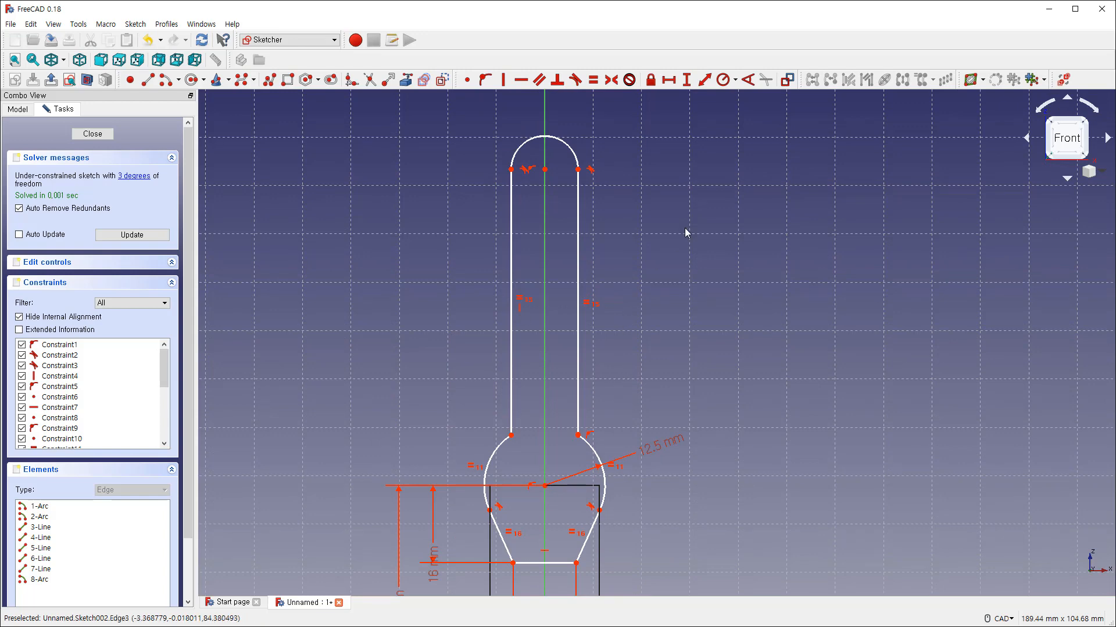
left_click(575, 156)
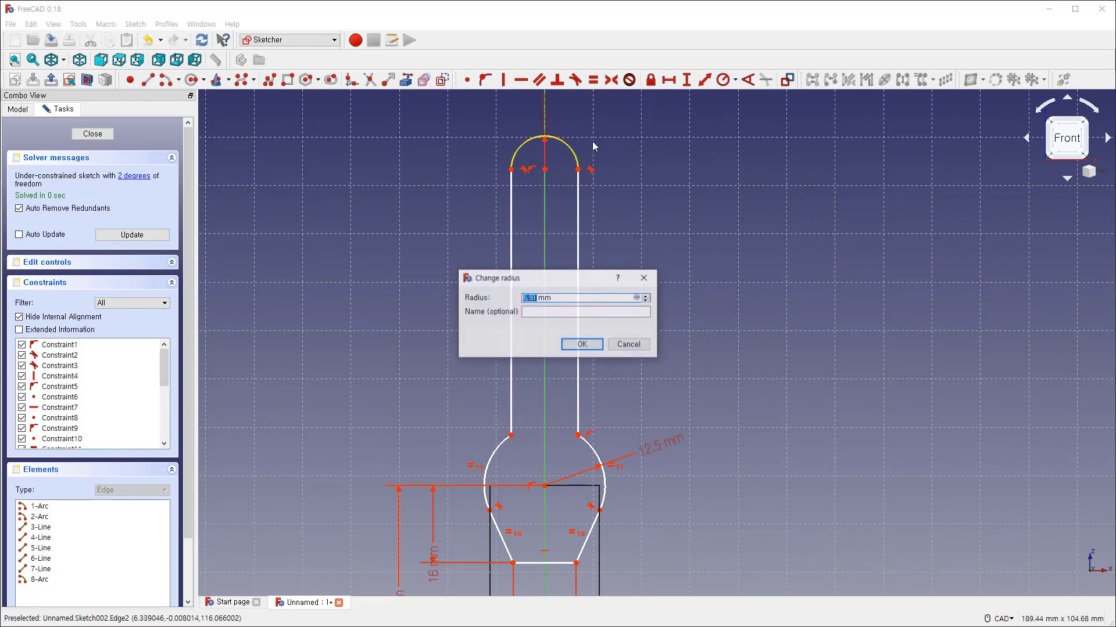
type("7")
key("Return")
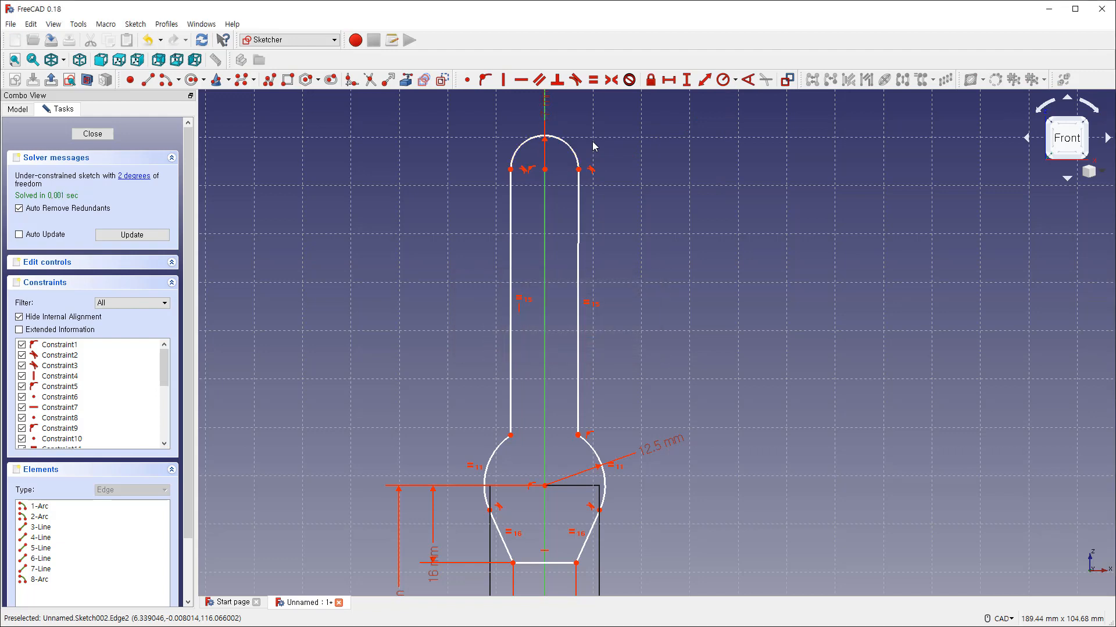
Step: Constrain the vertical distance between the top arc's centre and the large arcs' centre to 22 mm
left_click(686, 80)
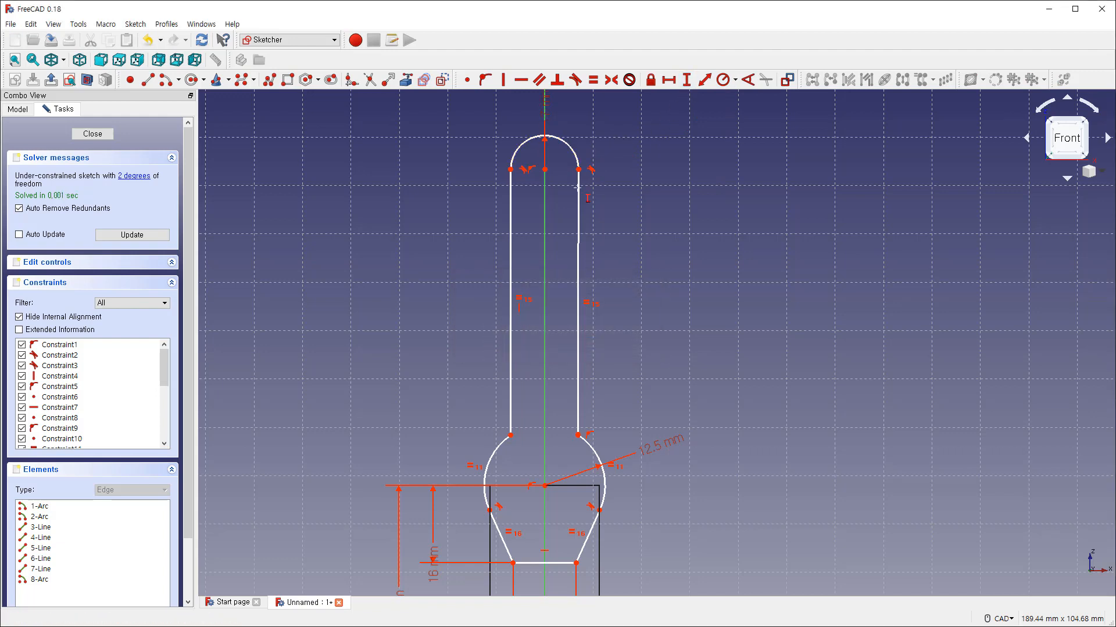
left_click(544, 169)
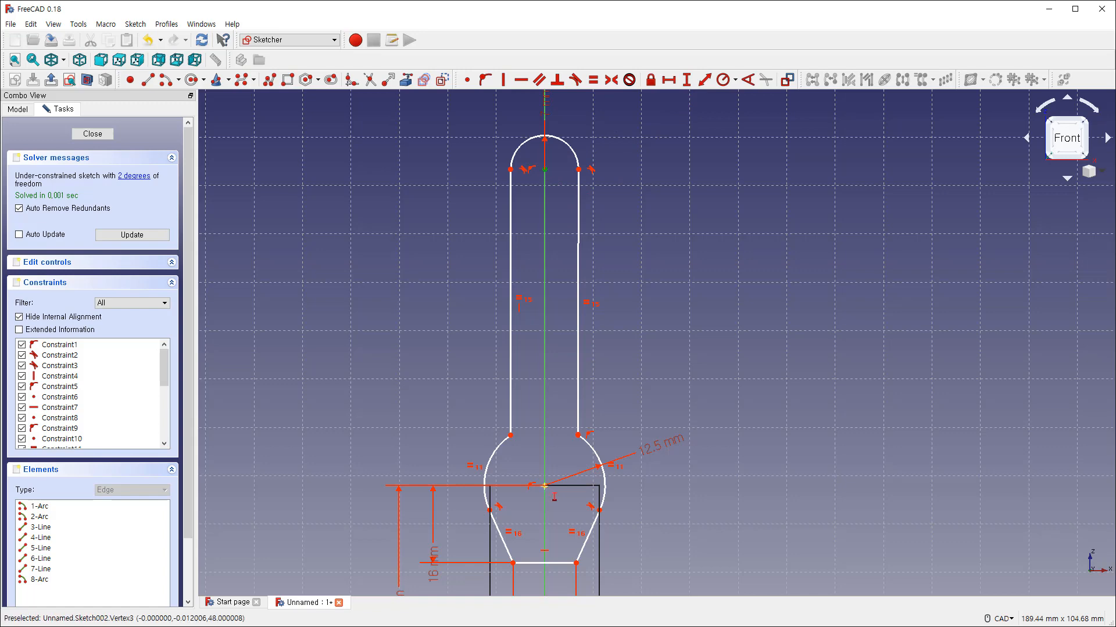
left_click(545, 487)
type("22")
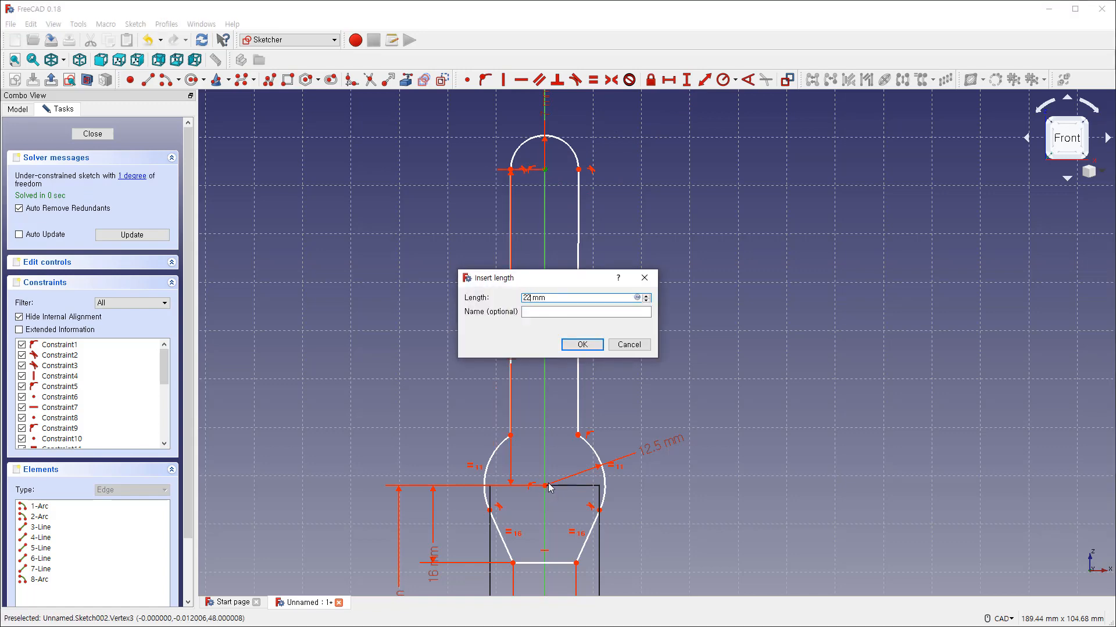
key("Return")
Step: Test the remaining freedom at the lower ends of the slot's sides and move the 22 mm dimension label left of the profile
middle_click_drag(584, 465, 555, 397)
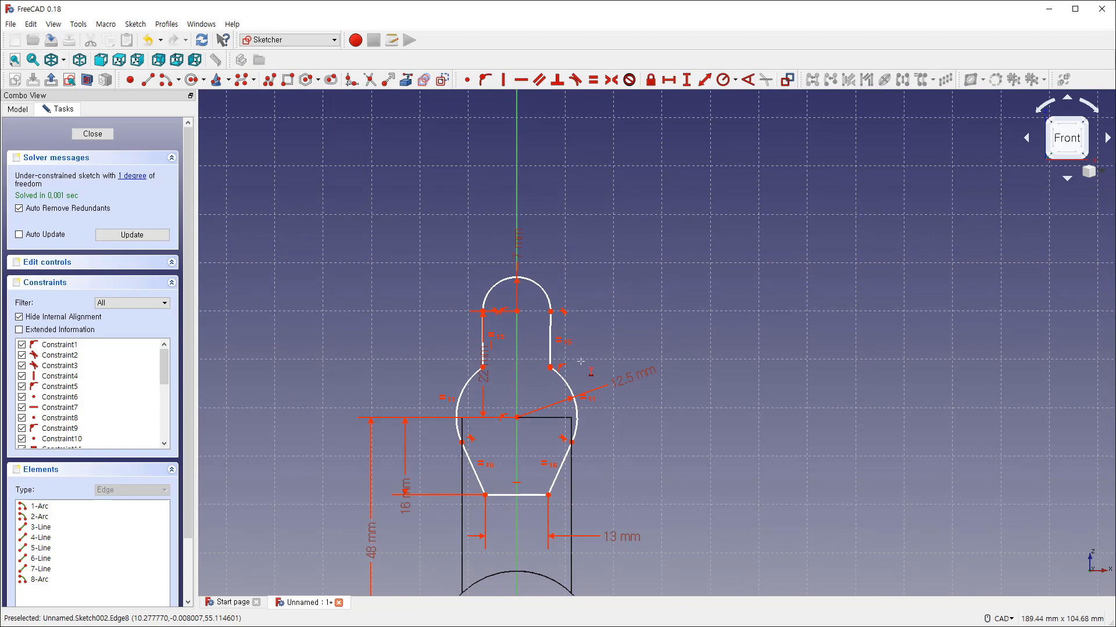
key("Escape")
left_click_drag(550, 371, 576, 367)
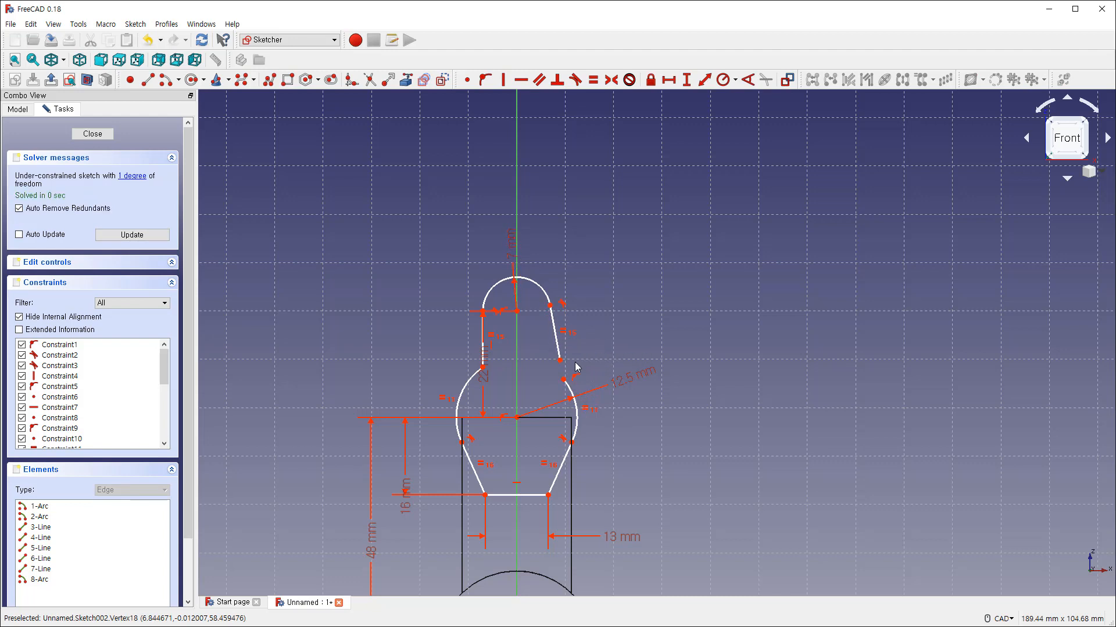
left_click_drag(488, 381, 386, 344)
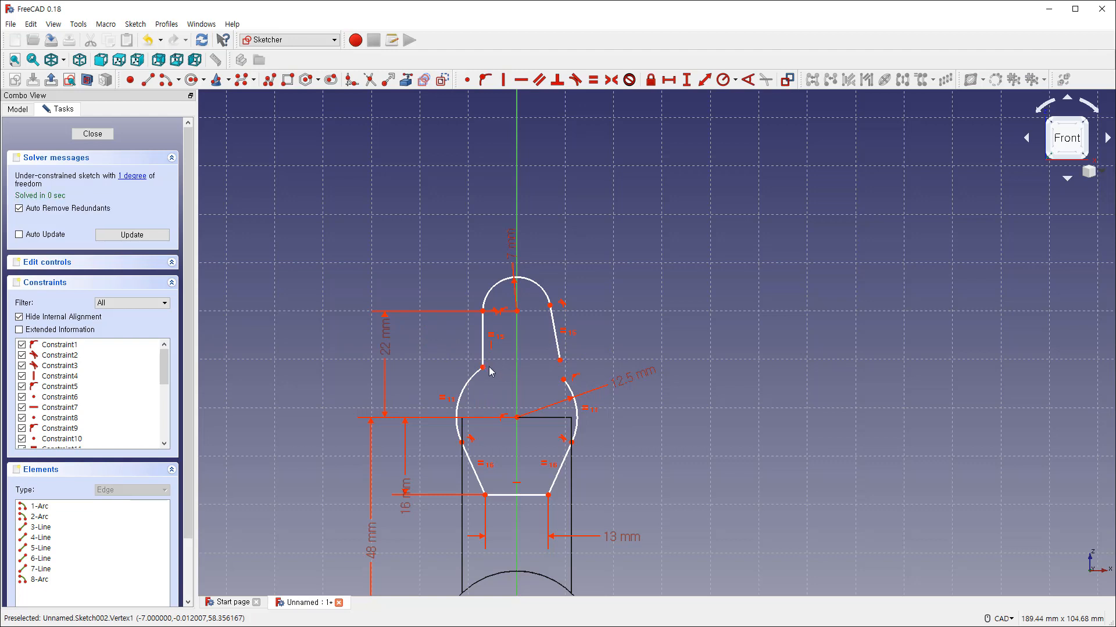
mouse_move(482, 368)
left_mouse_down()
mouse_move(472, 376)
mouse_move(483, 375)
left_mouse_up()
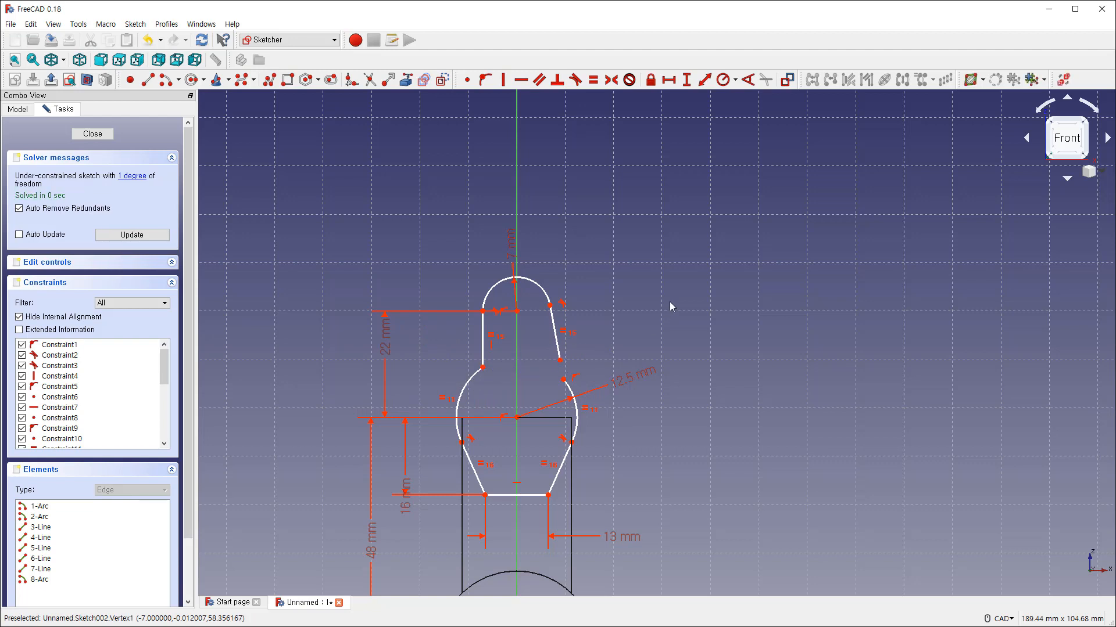
Step: Constrain the slot's right side to be vertical and inspect its corner with the right large arc
left_click(503, 79)
left_click(555, 334)
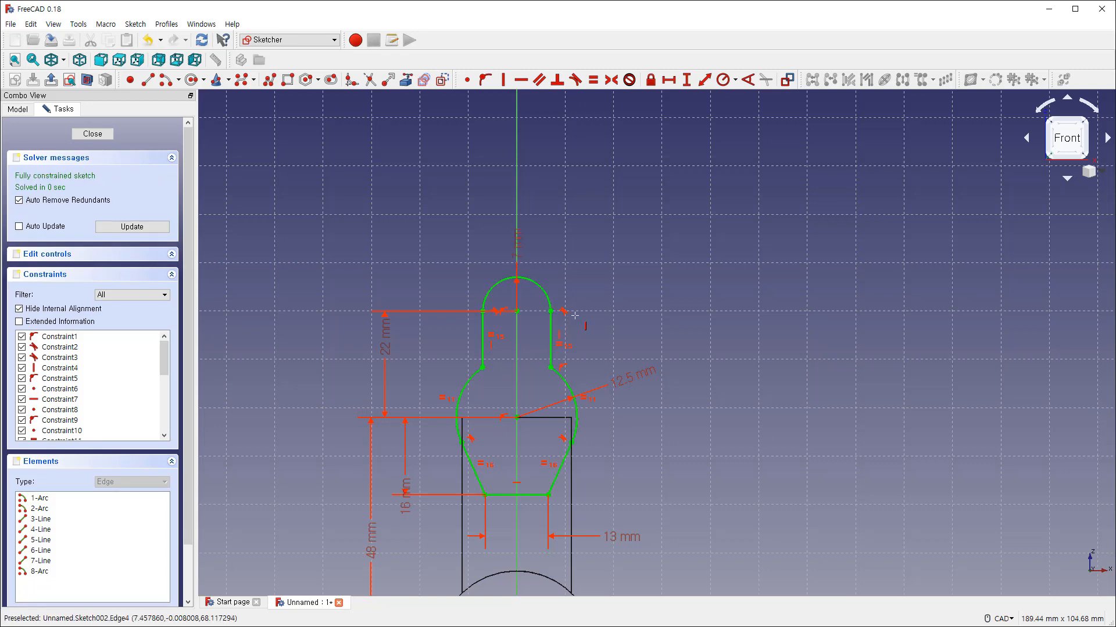
scroll(575, 316, "down", 2)
scroll(550, 335, "up", 8)
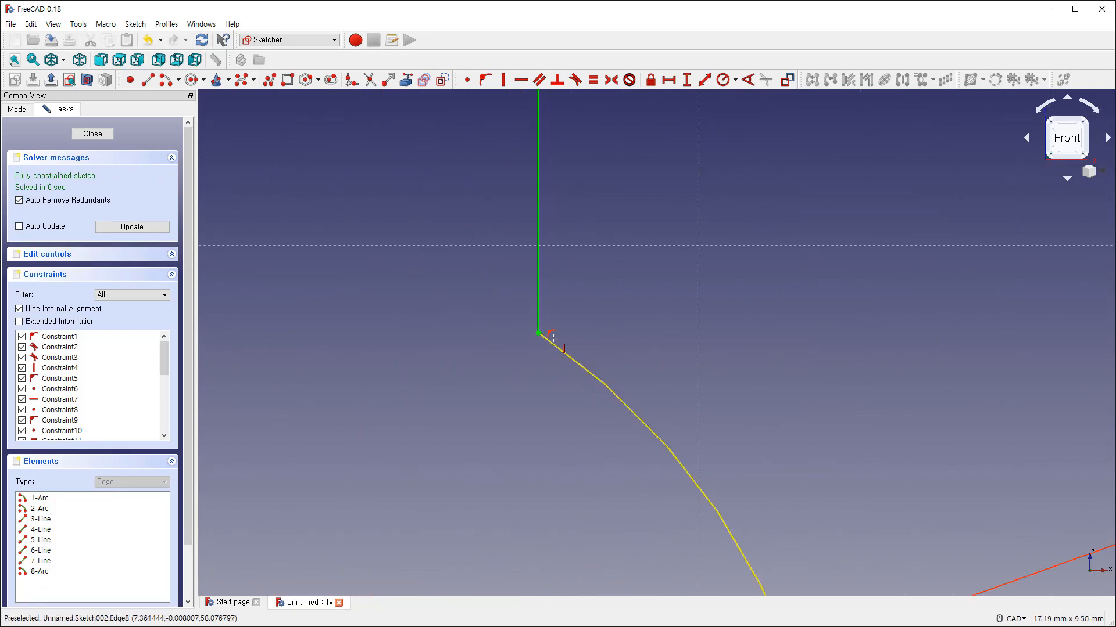
scroll(565, 336, "down", 8)
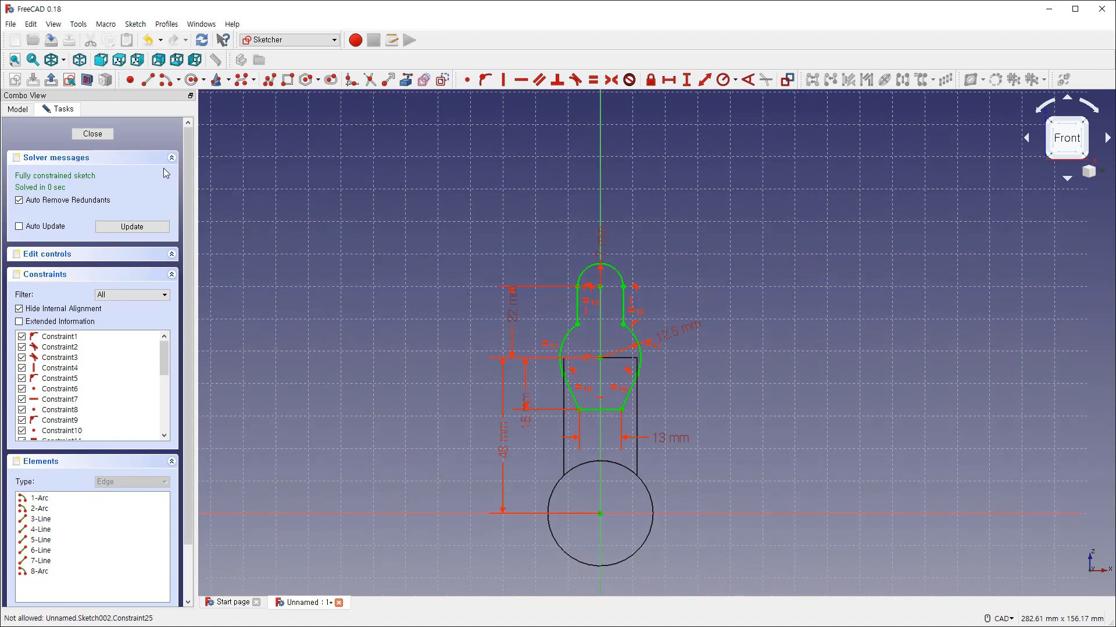
Step: Close the sketch and pad the profile 25 mm, symmetric to the sketch plane
left_click(93, 134)
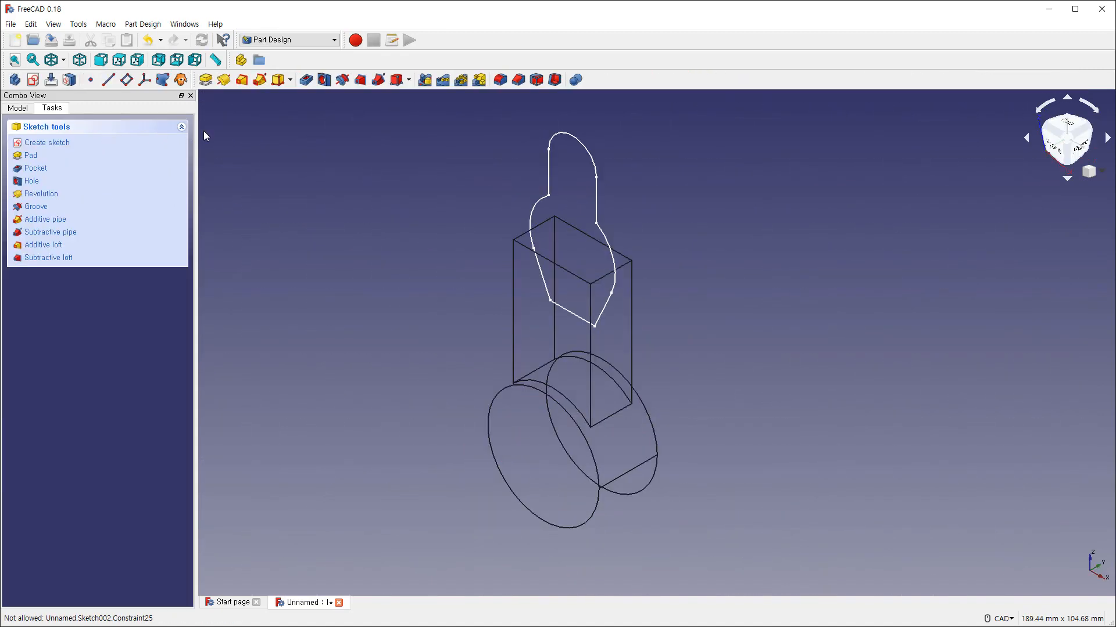
left_click(204, 80)
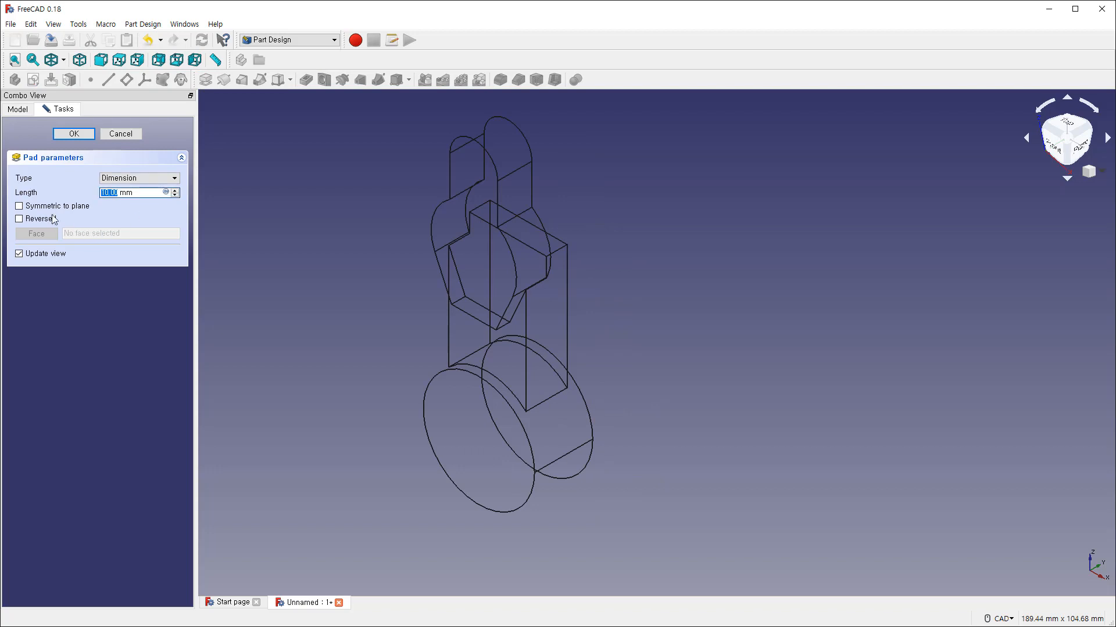
left_click(29, 208)
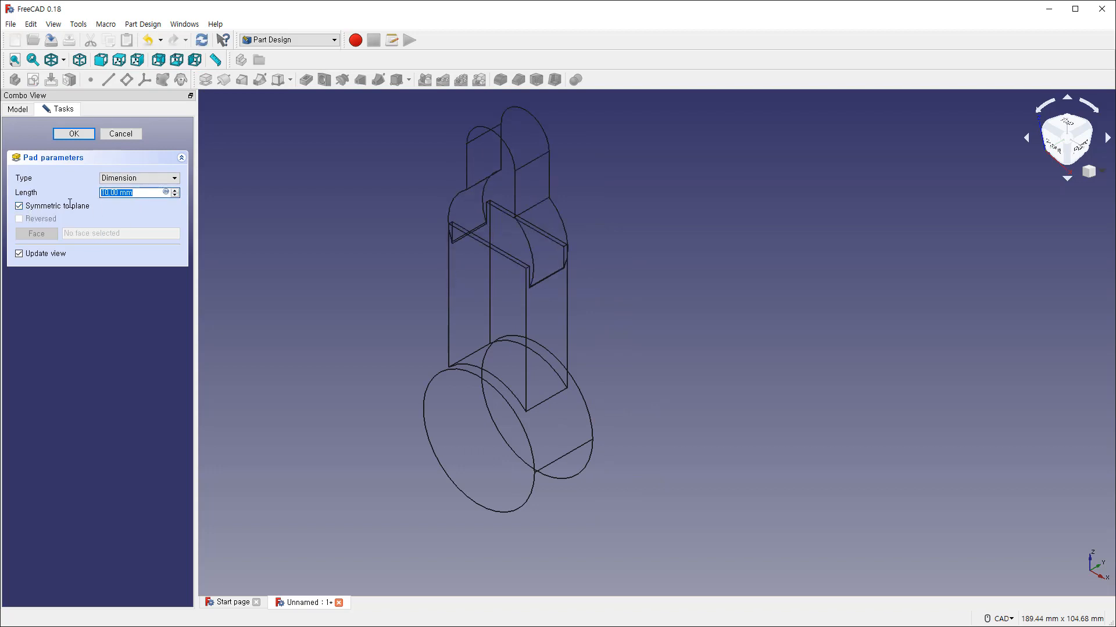
type("25")
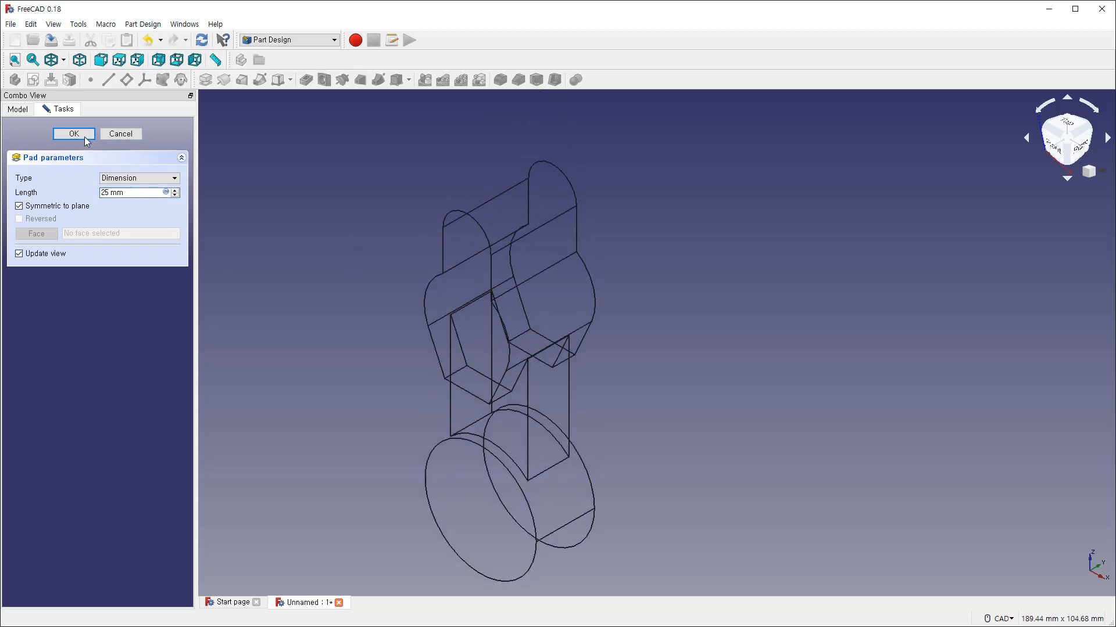
key("Return")
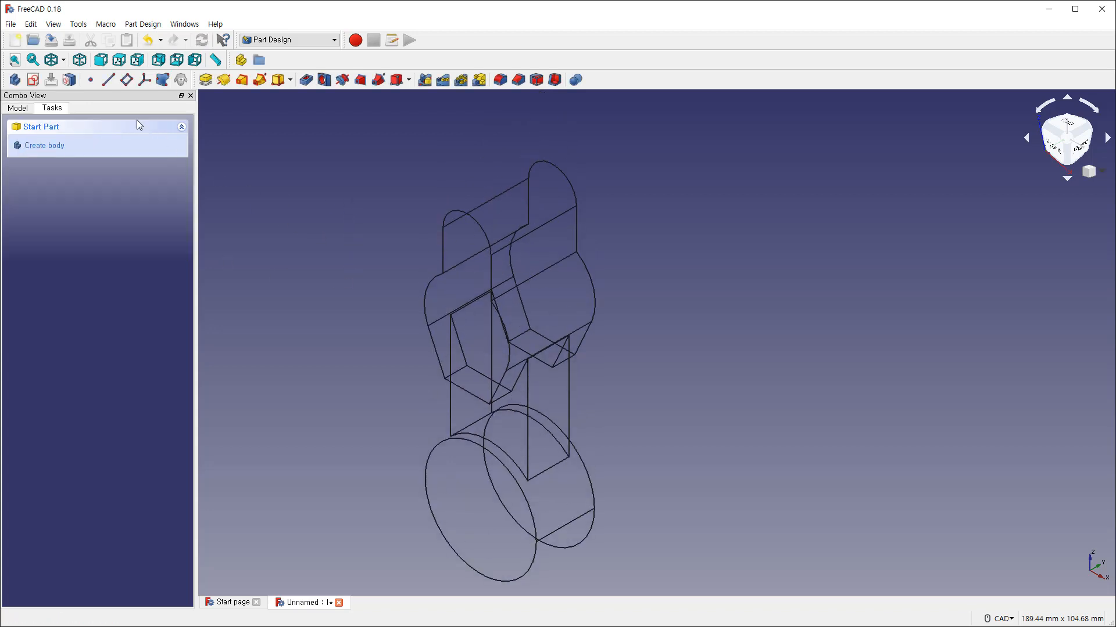
Step: Switch the model's display style from wireframe to Shaded and finally to As is
left_click(63, 60)
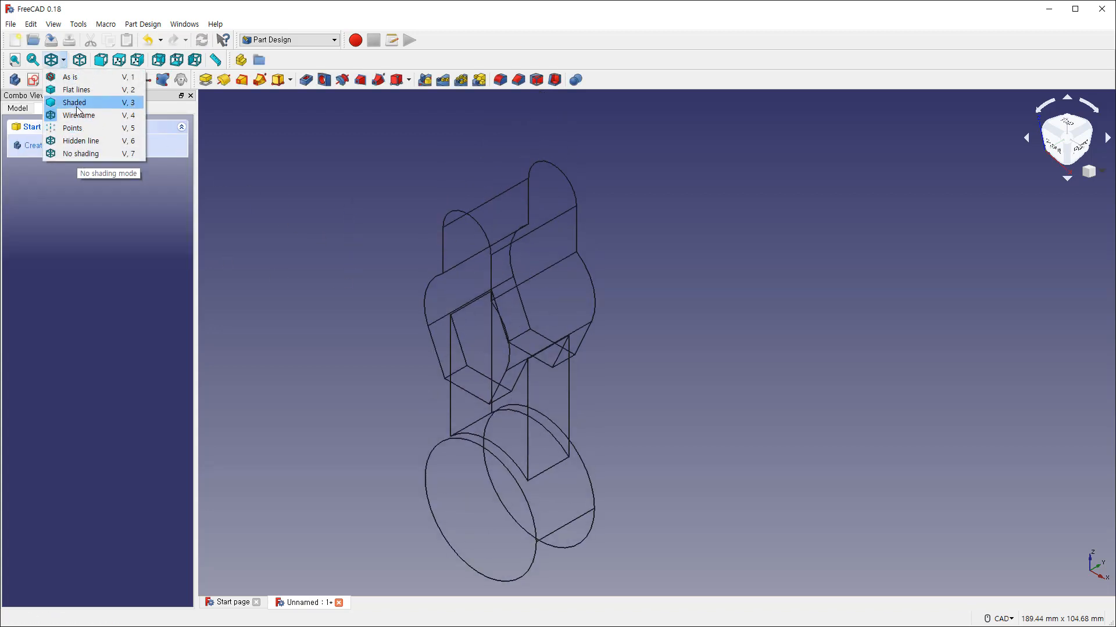
left_click(76, 108)
left_click(62, 59)
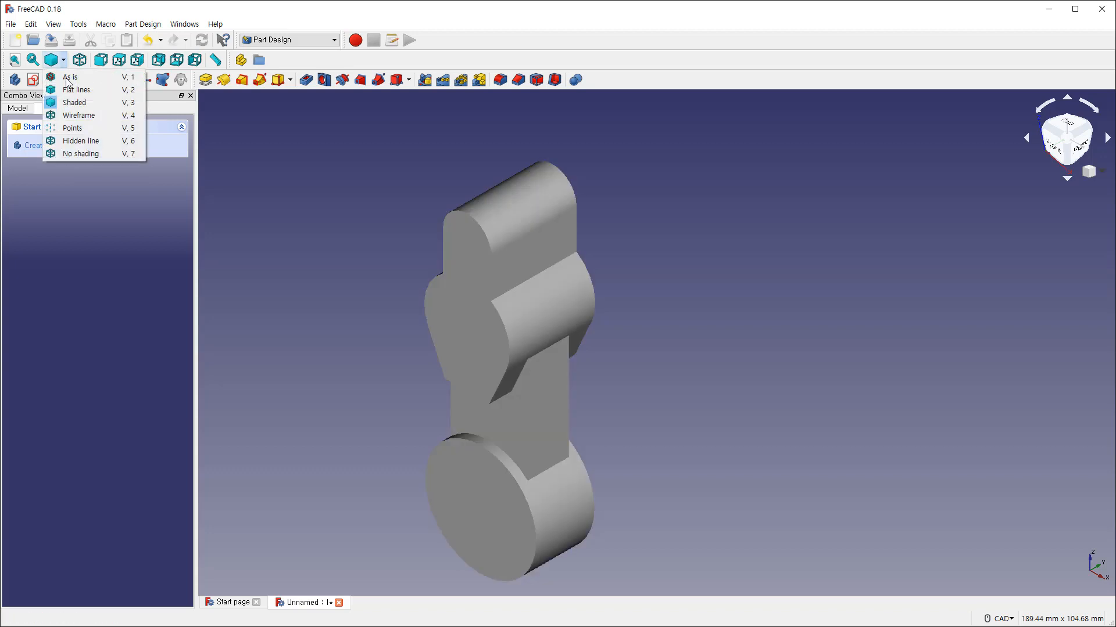
left_click(70, 76)
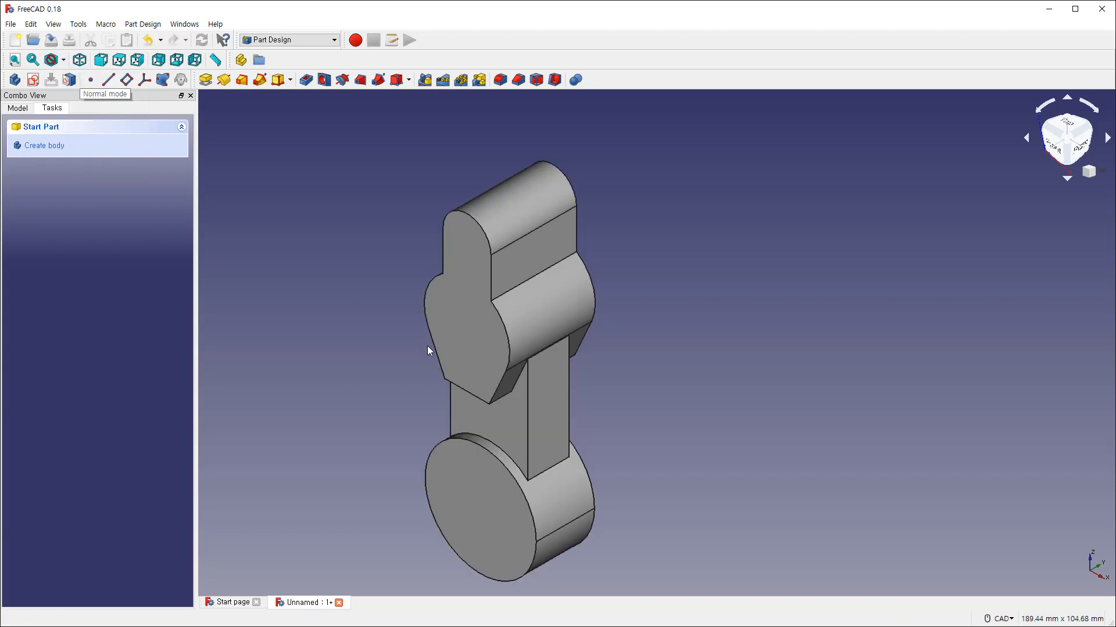
middle_click_drag(427, 346, 538, 363)
scroll(532, 330, "down", 2)
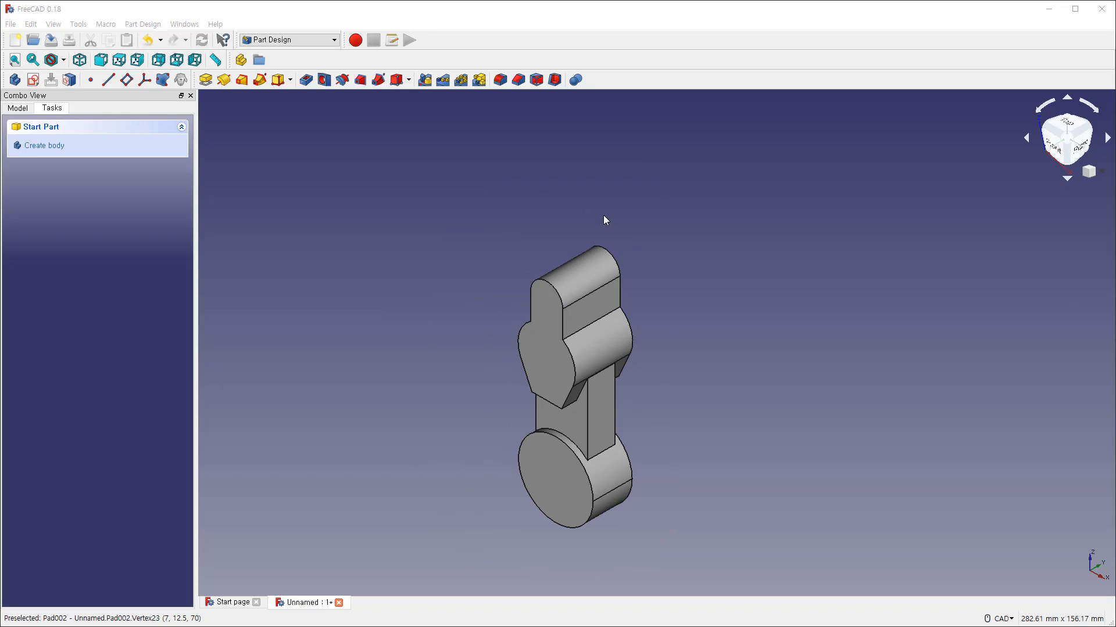
mouse_move(607, 214)
left_mouse_down()
mouse_move(587, 226)
mouse_move(601, 183)
mouse_move(607, 204)
left_mouse_up()
left_click_drag(528, 227, 528, 292)
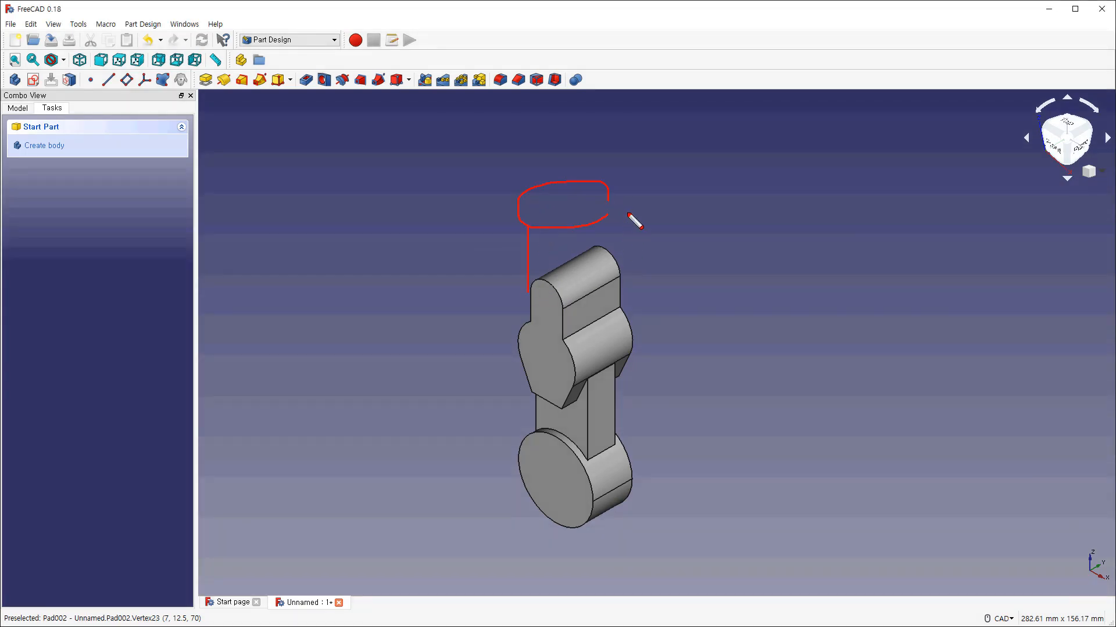
left_click_drag(610, 202, 611, 259)
mouse_move(555, 487)
left_mouse_down()
mouse_move(556, 210)
mouse_move(542, 225)
mouse_move(569, 230)
left_mouse_up()
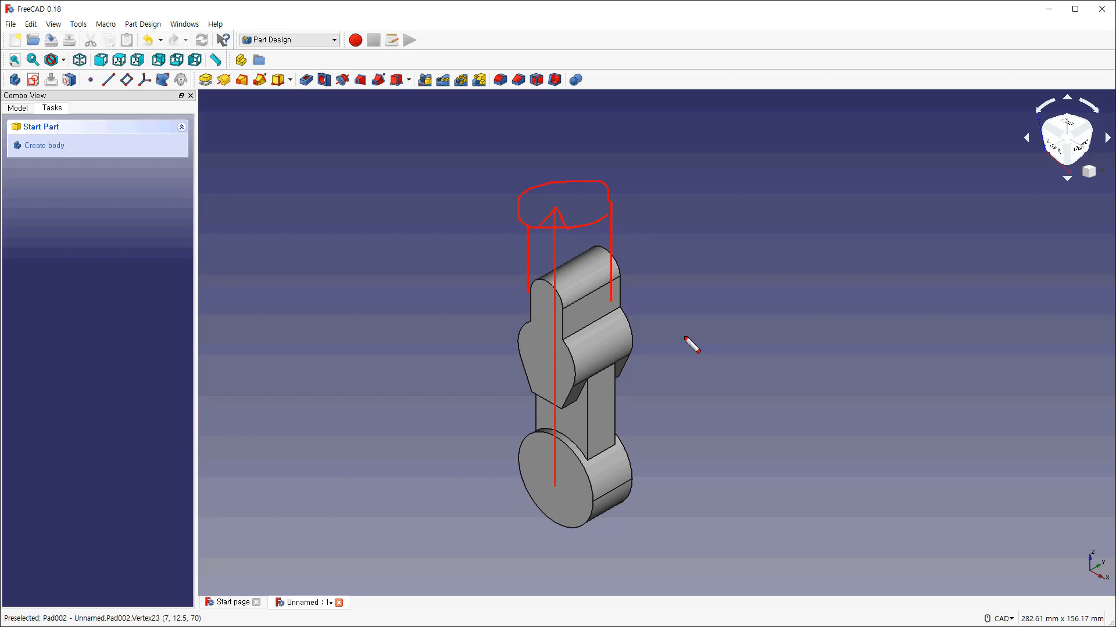
mouse_move(686, 318)
left_mouse_down()
mouse_move(668, 319)
mouse_move(677, 334)
mouse_move(687, 319)
left_mouse_up()
mouse_move(696, 316)
left_mouse_down()
mouse_move(707, 314)
mouse_move(700, 339)
left_mouse_up()
key("Escape")
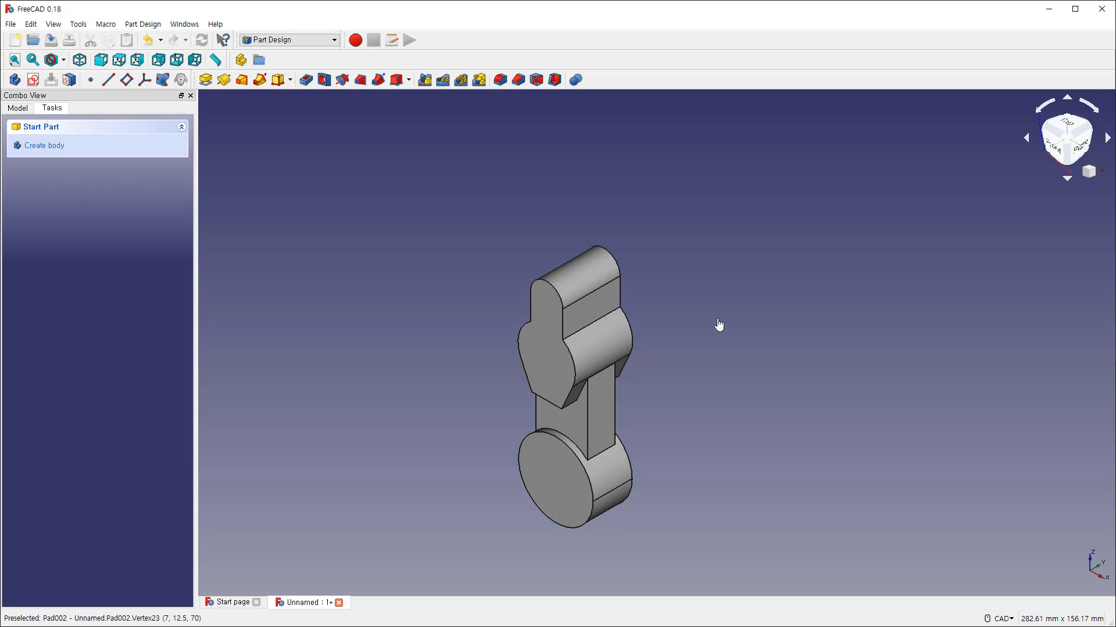
Step: Show the model tree and view the part from the front
left_click(14, 111)
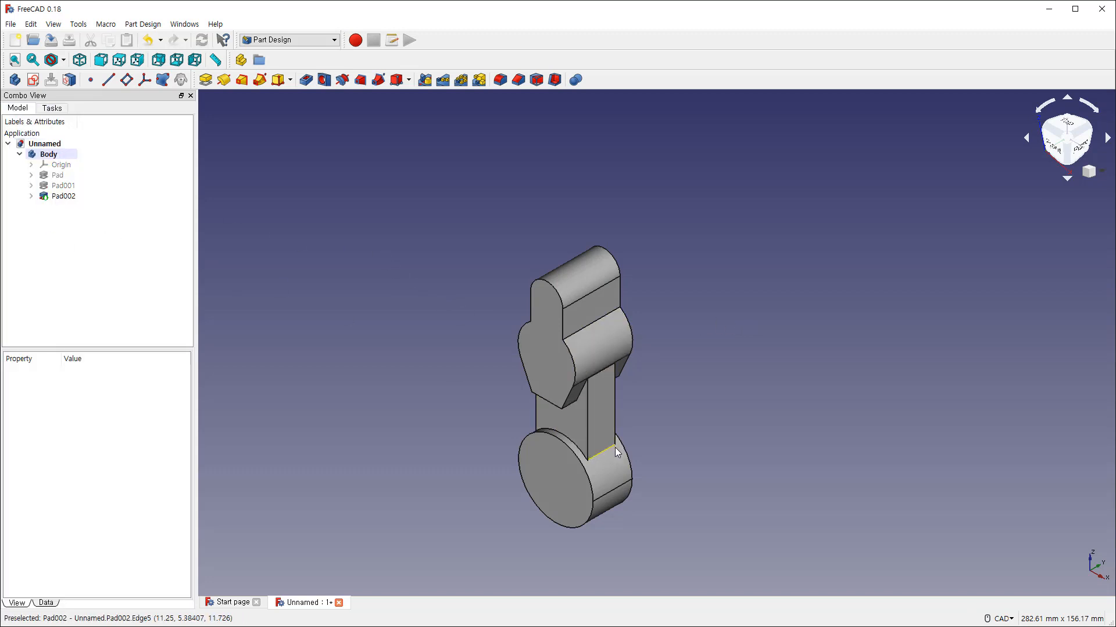
middle_click_drag(635, 428, 651, 397)
left_click(1057, 154)
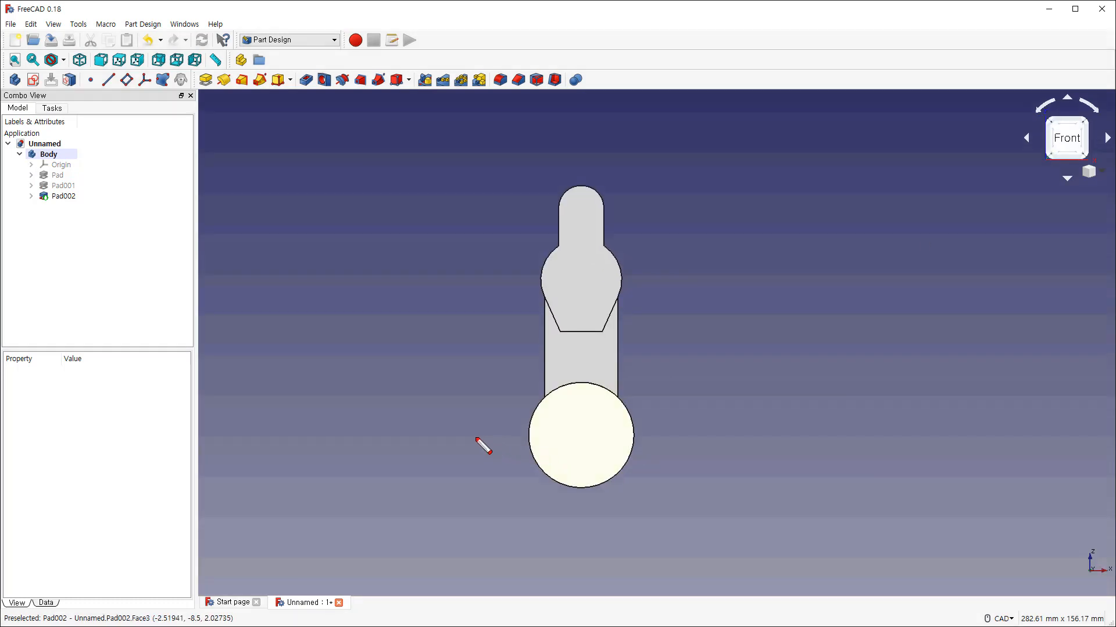
left_click_drag(475, 437, 714, 437)
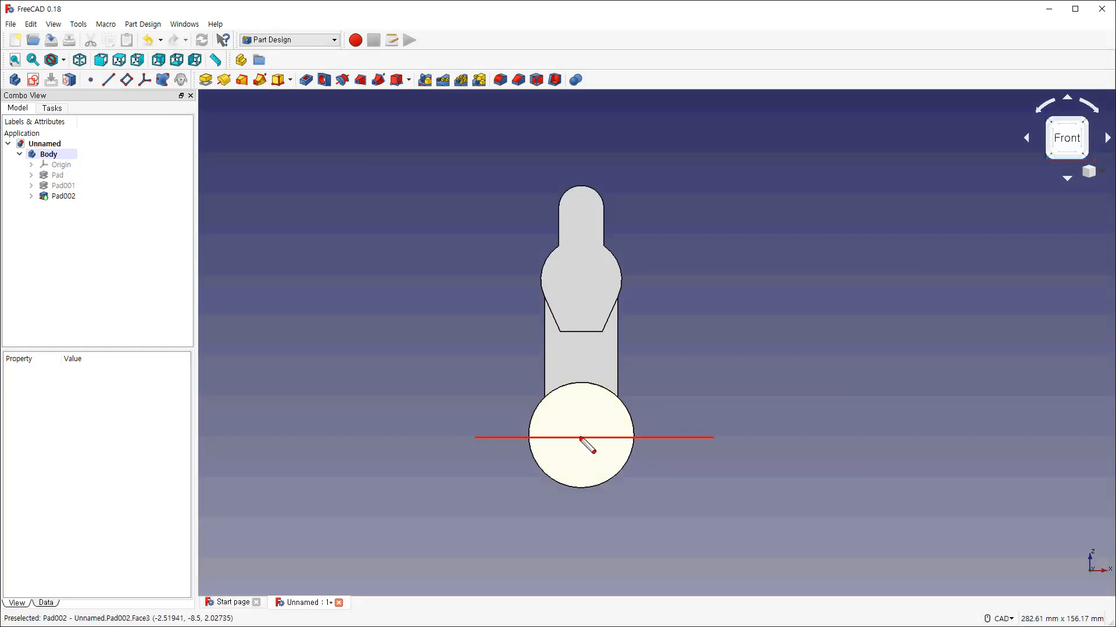
left_click_drag(579, 438, 583, 442)
left_click(699, 429)
left_click_drag(700, 132, 690, 144)
left_click_drag(703, 129, 715, 143)
mouse_move(480, 135)
left_mouse_down("shift")
mouse_move(741, 118)
mouse_move(762, 128)
left_mouse_up("shift")
left_click_drag(662, 129, 656, 140)
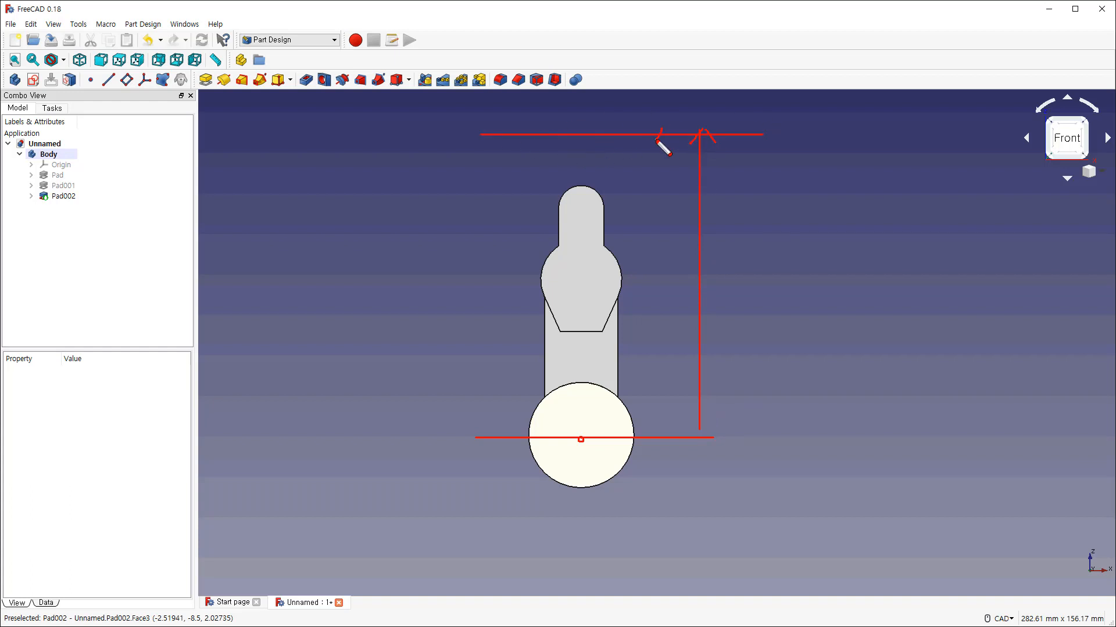
key("Escape")
Step: Start a datum plane attached to the XY_Plane of the body's origin
mouse_move(718, 210)
middle_mouse_down()
mouse_move(675, 210)
mouse_move(742, 229)
middle_mouse_up()
middle_click_drag(695, 306, 643, 368)
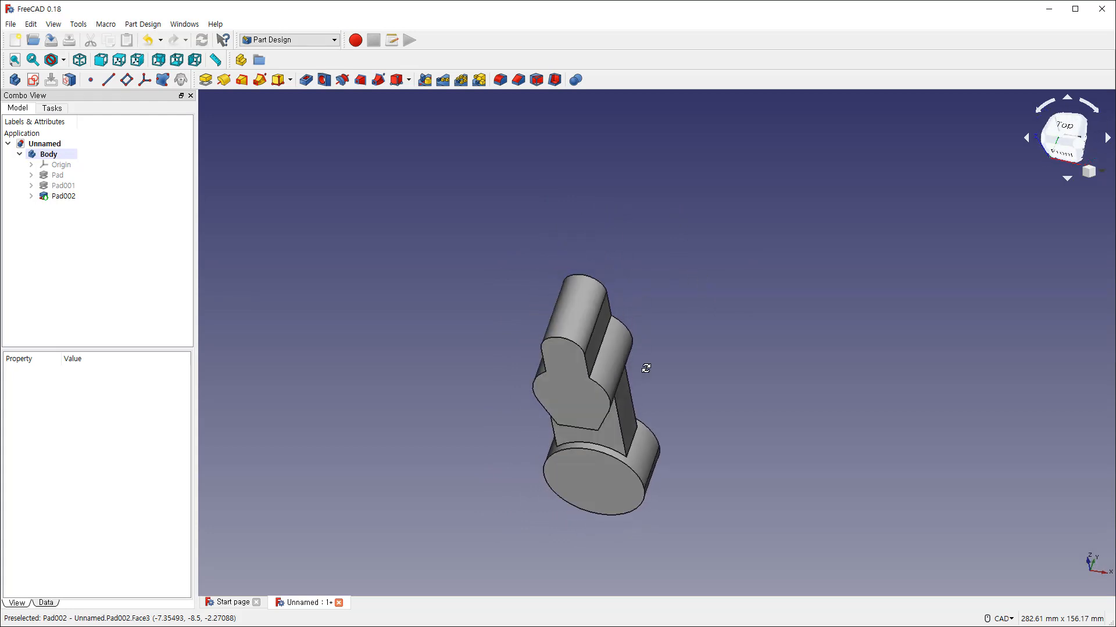
left_click(31, 164)
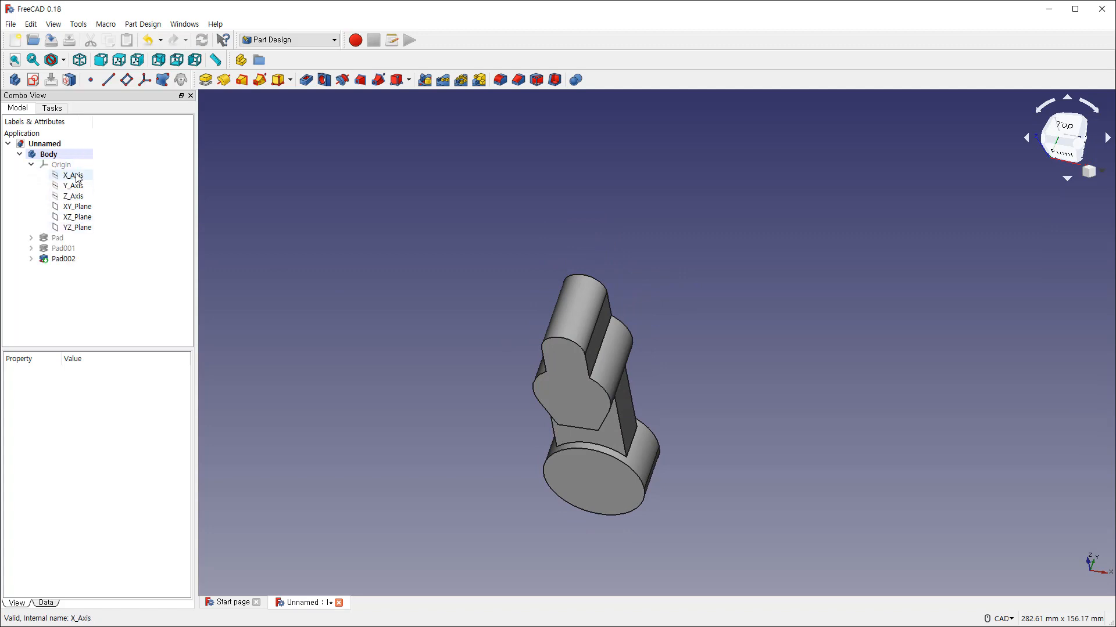
left_click(76, 208)
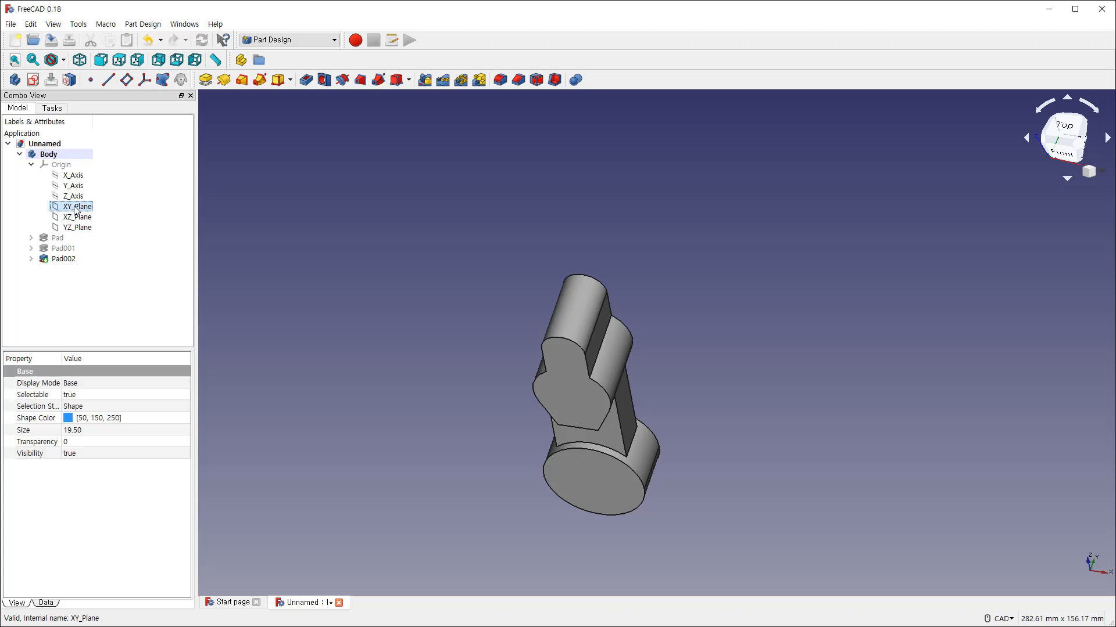
left_click(127, 79)
middle_click_drag(441, 443, 415, 384)
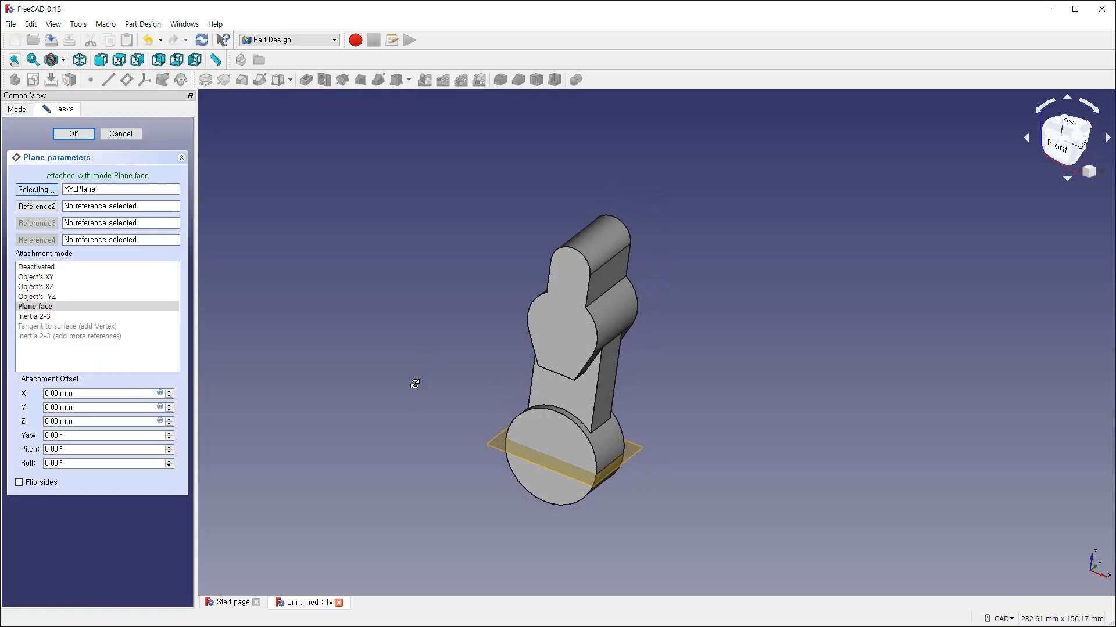
Step: Set the datum plane's Z attachment offset to 83 mm and accept the plane
left_click(169, 420)
left_click(170, 420)
left_click(170, 420)
left_click(169, 420)
left_click(170, 420)
left_click(170, 420)
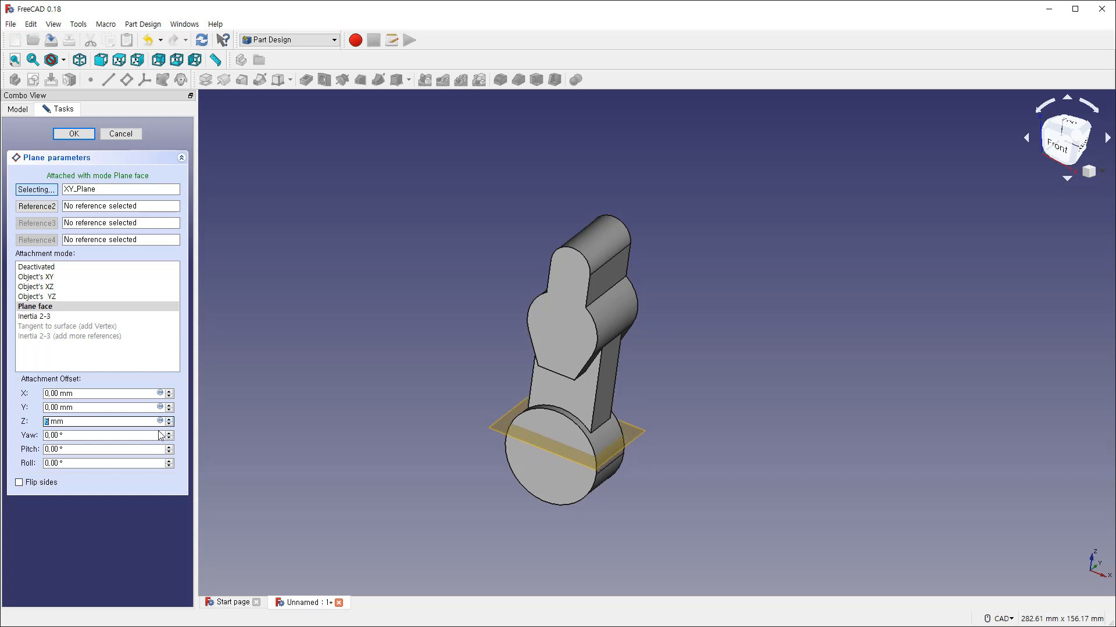
left_click_drag(95, 424, 20, 431)
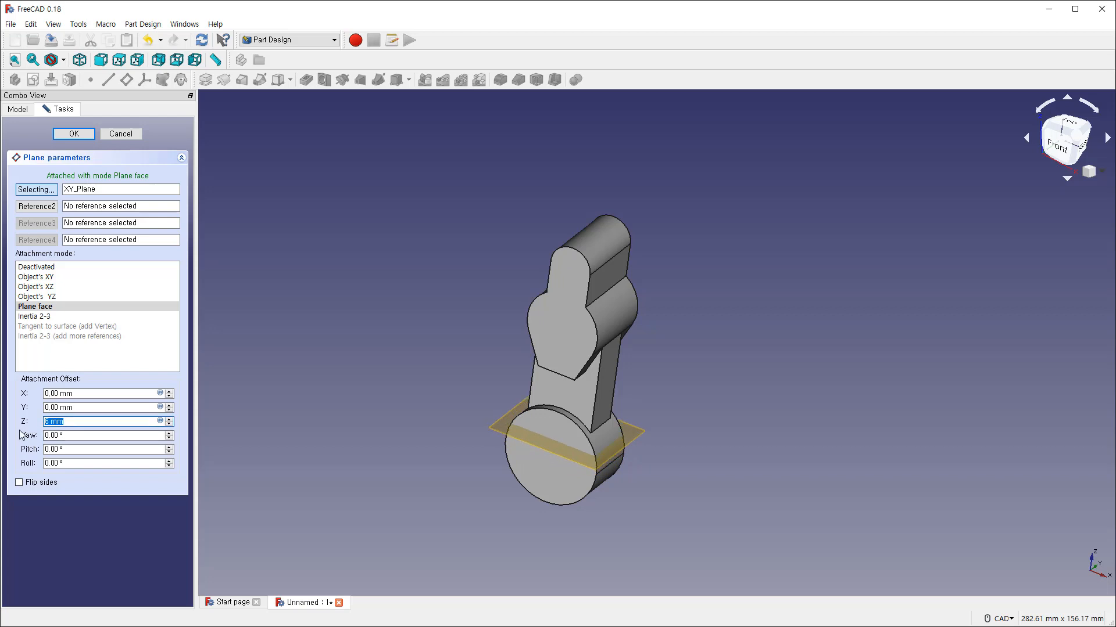
type("83")
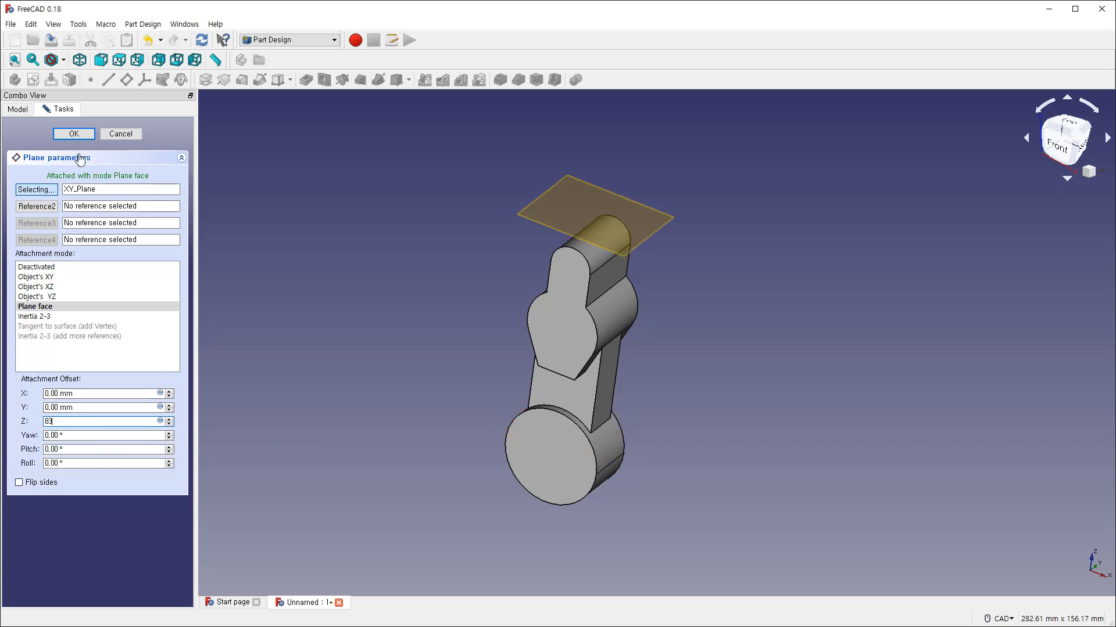
left_click(74, 133)
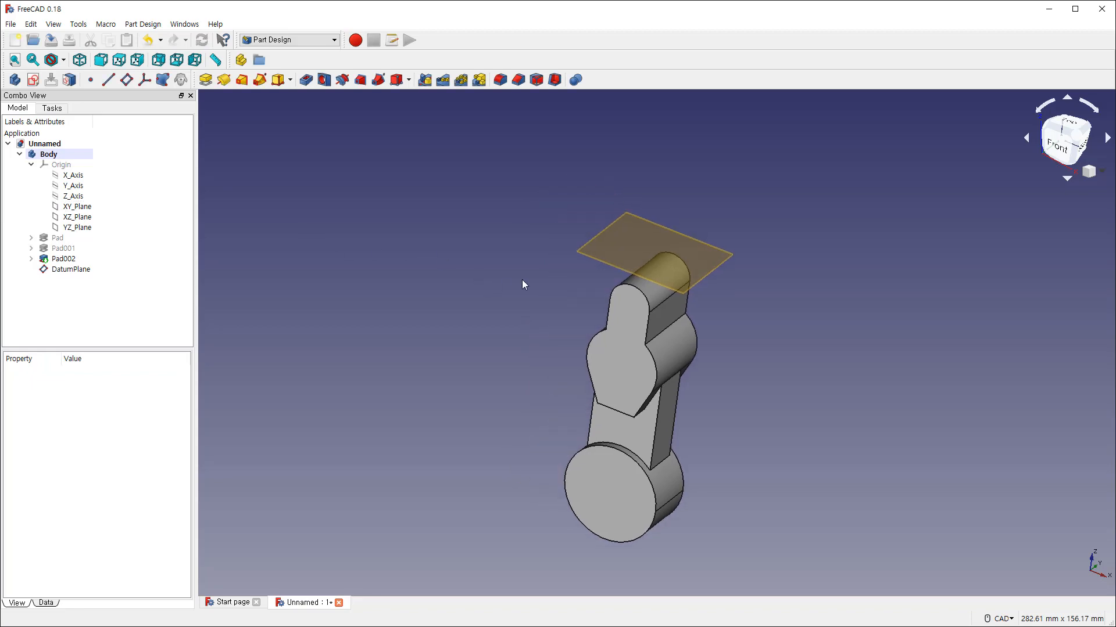
Step: Create a sketch on the datum plane and draw a circle about 33 mm in diameter centred on the origin
left_click(590, 253)
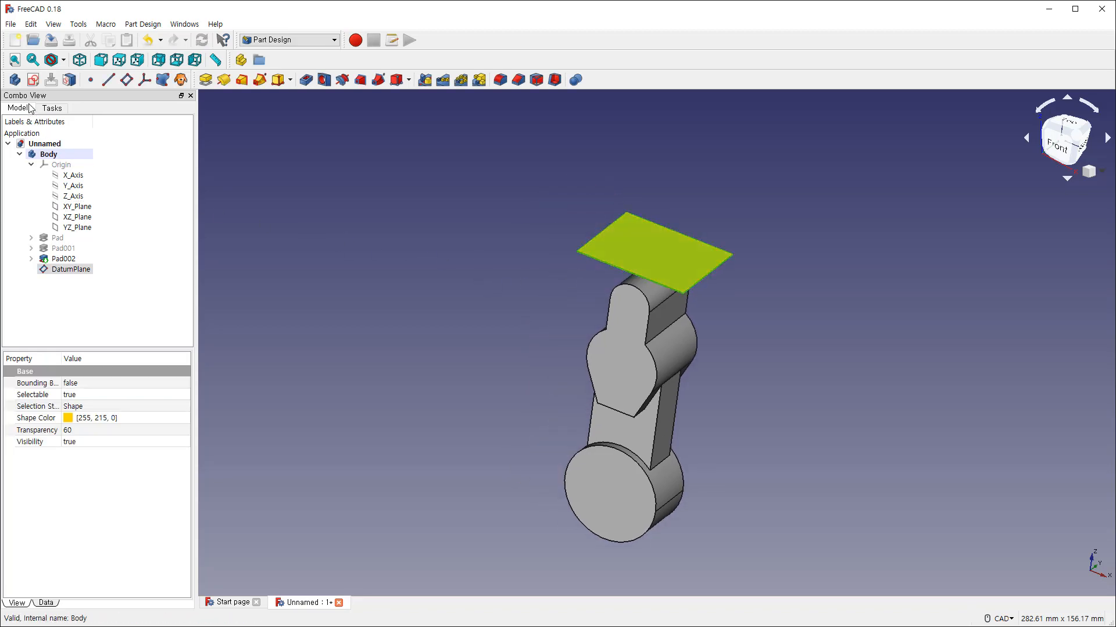
left_click(33, 79)
scroll(741, 367, "up", 4)
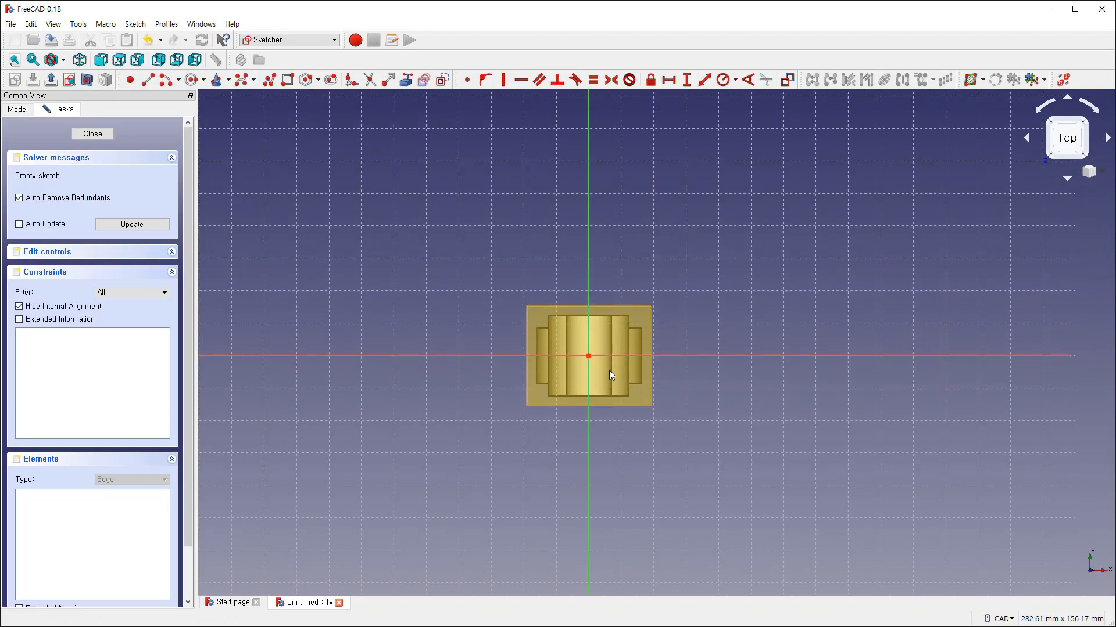
left_click(192, 80)
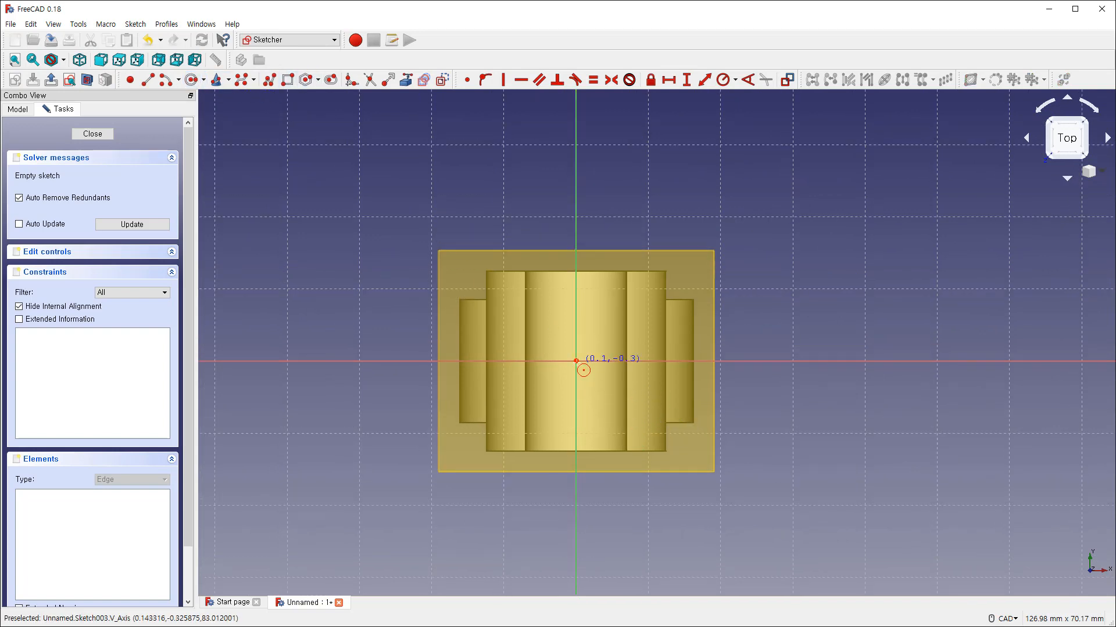
left_click(576, 361)
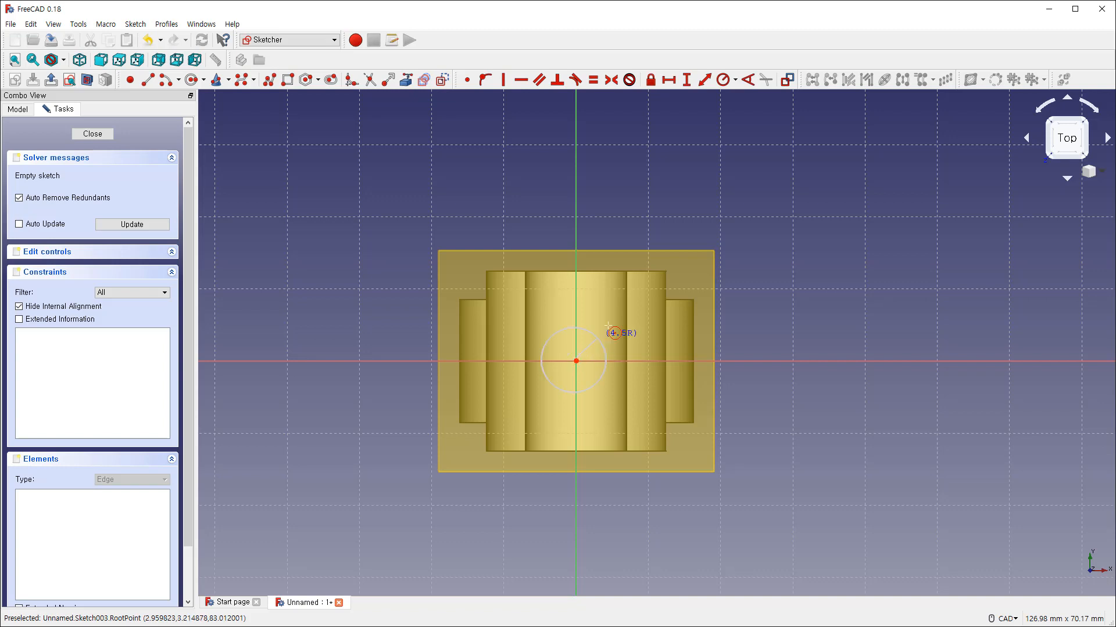
left_click(668, 288)
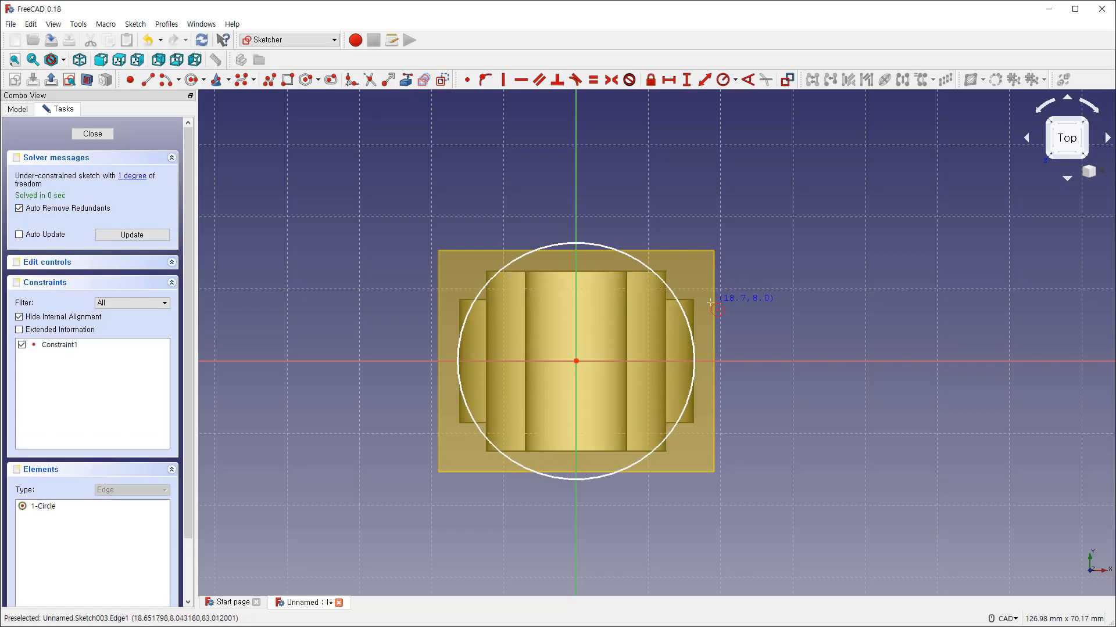
Step: Constrain the circle's diameter to 22 mm and close the sketch
left_click(735, 80)
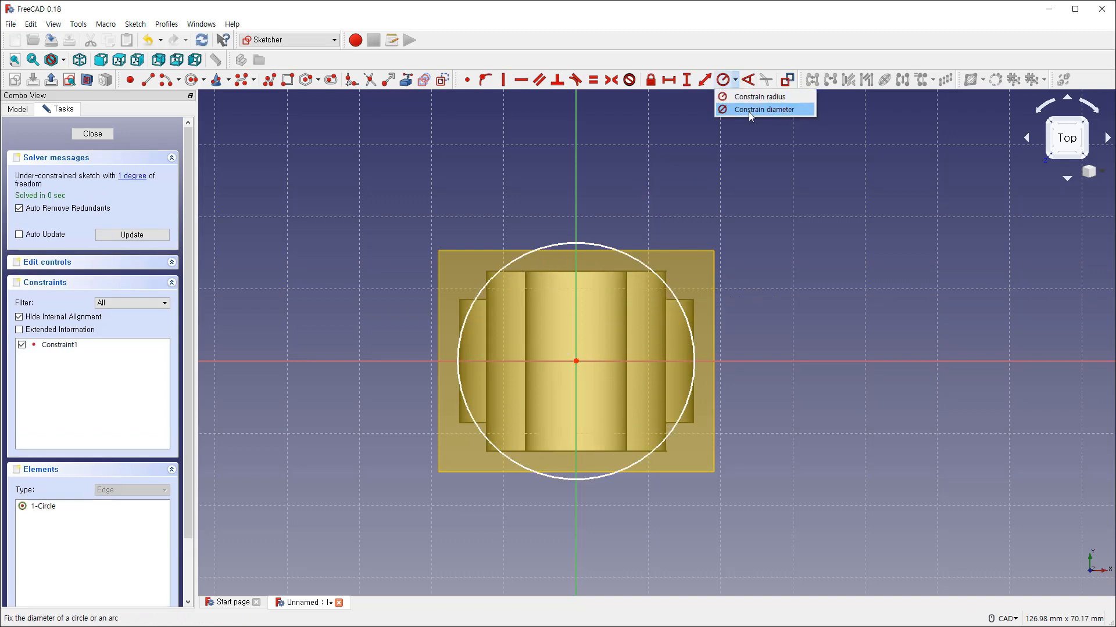
left_click(749, 110)
left_click(638, 263)
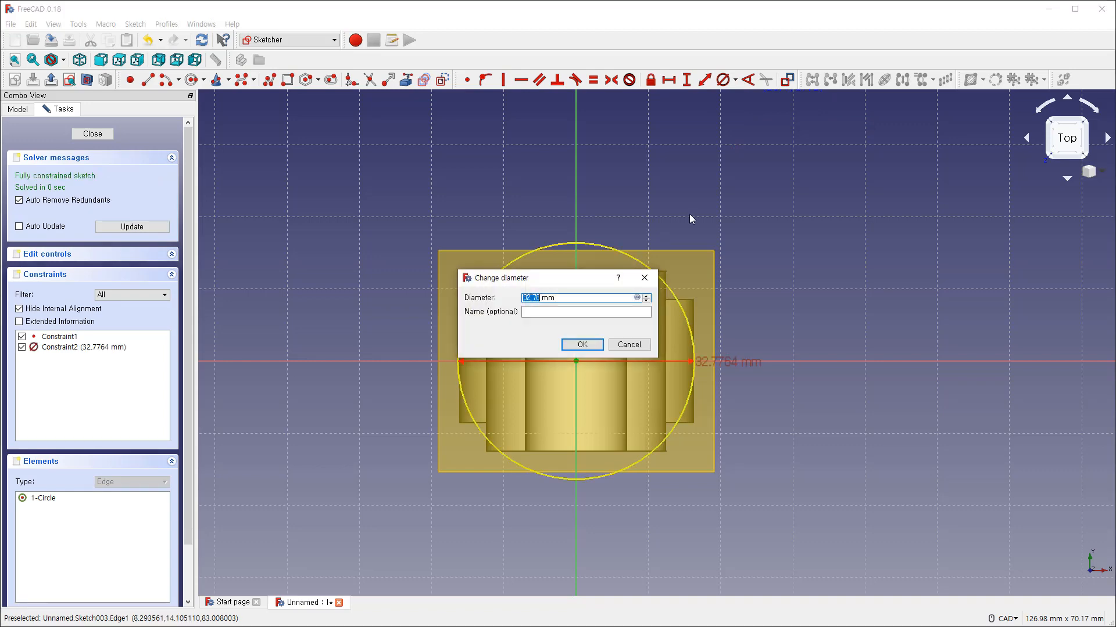
type("22")
key("Return")
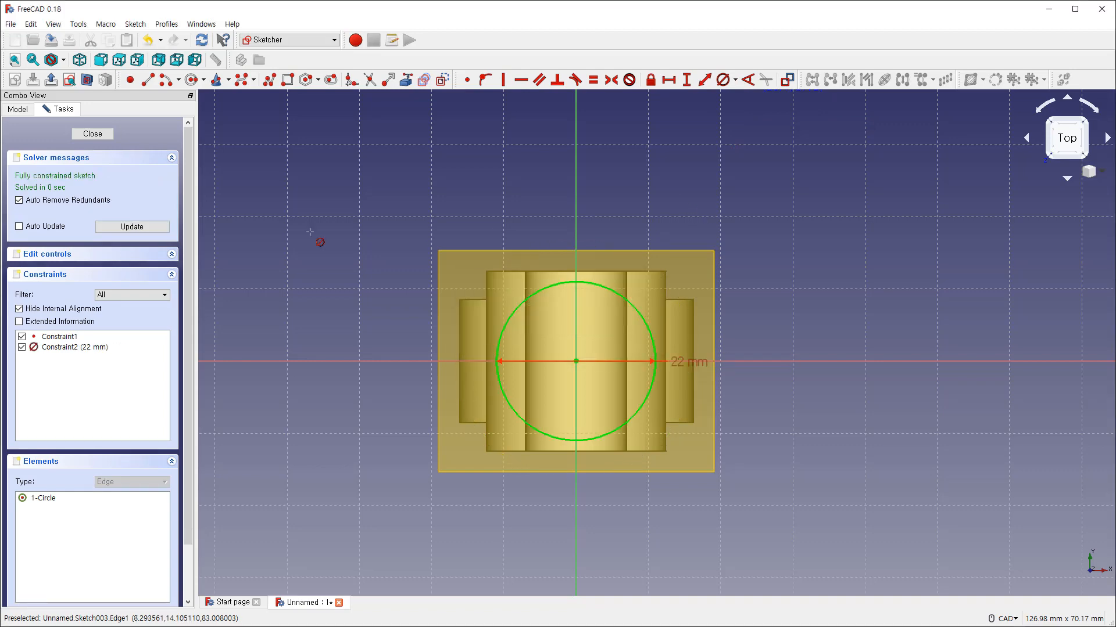
left_click(106, 134)
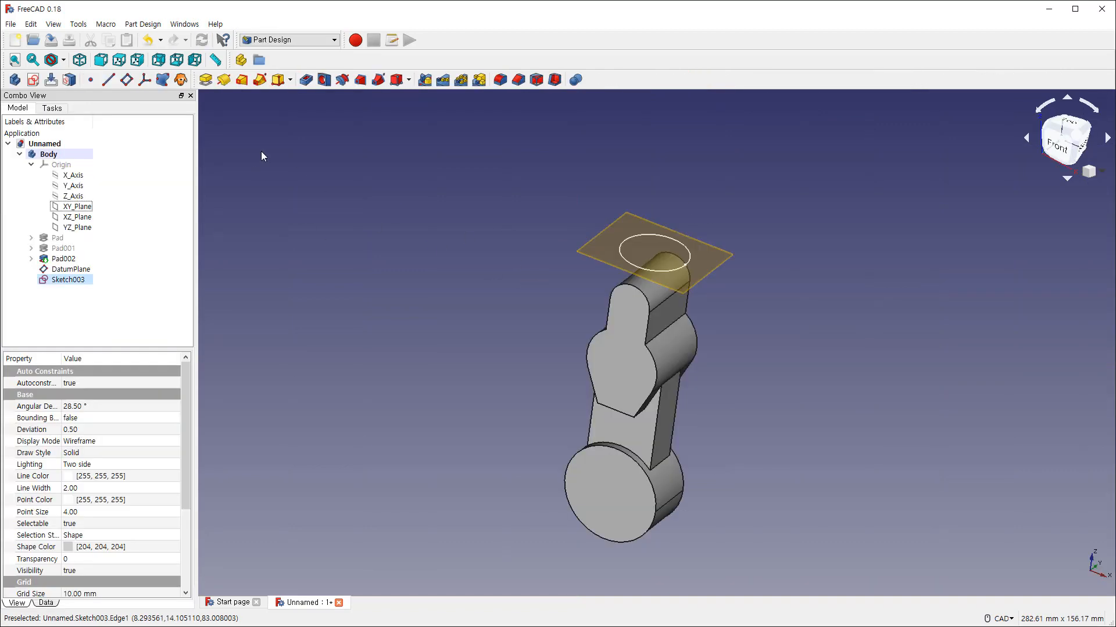
Step: Fit the part in an isometric view and hide the datum plane
left_click(80, 60)
left_click(14, 60)
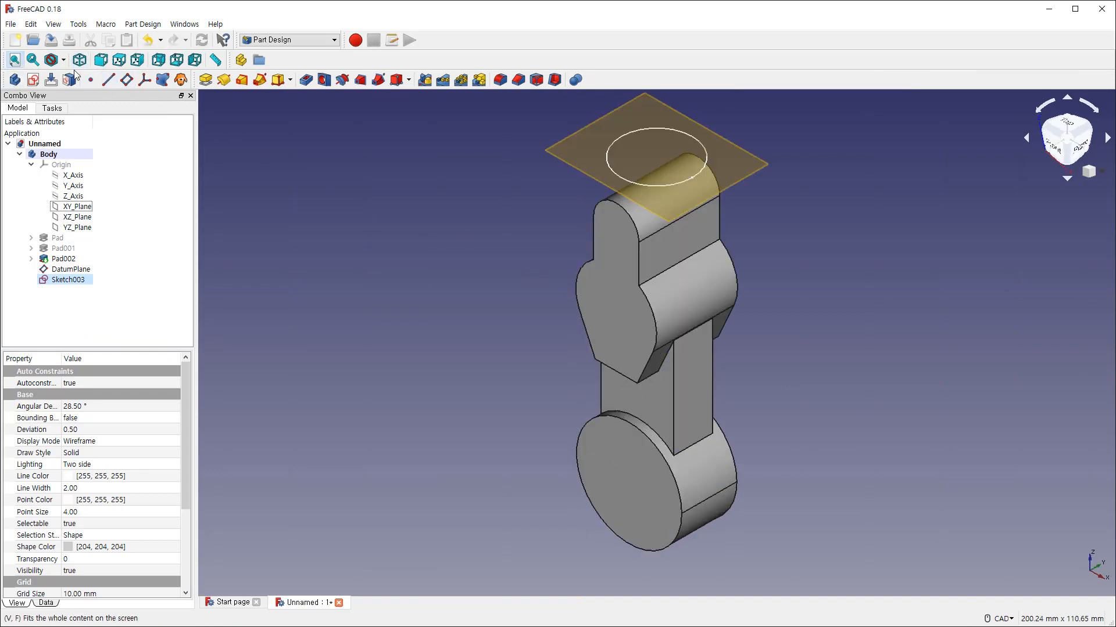
middle_click_drag(511, 263, 505, 307)
left_click(484, 279)
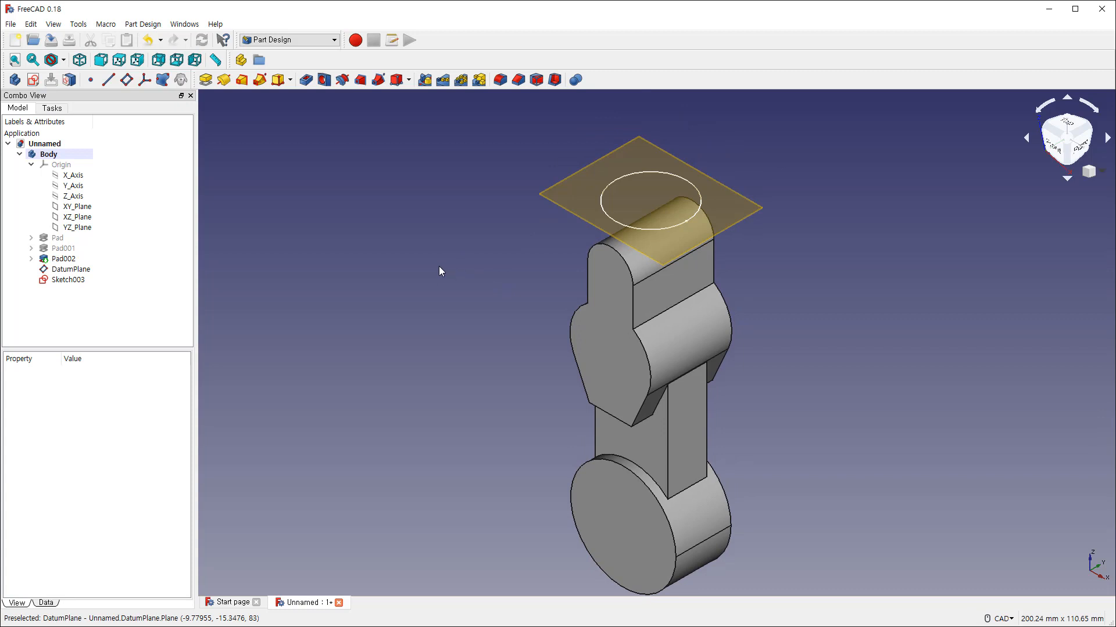
left_click(82, 273)
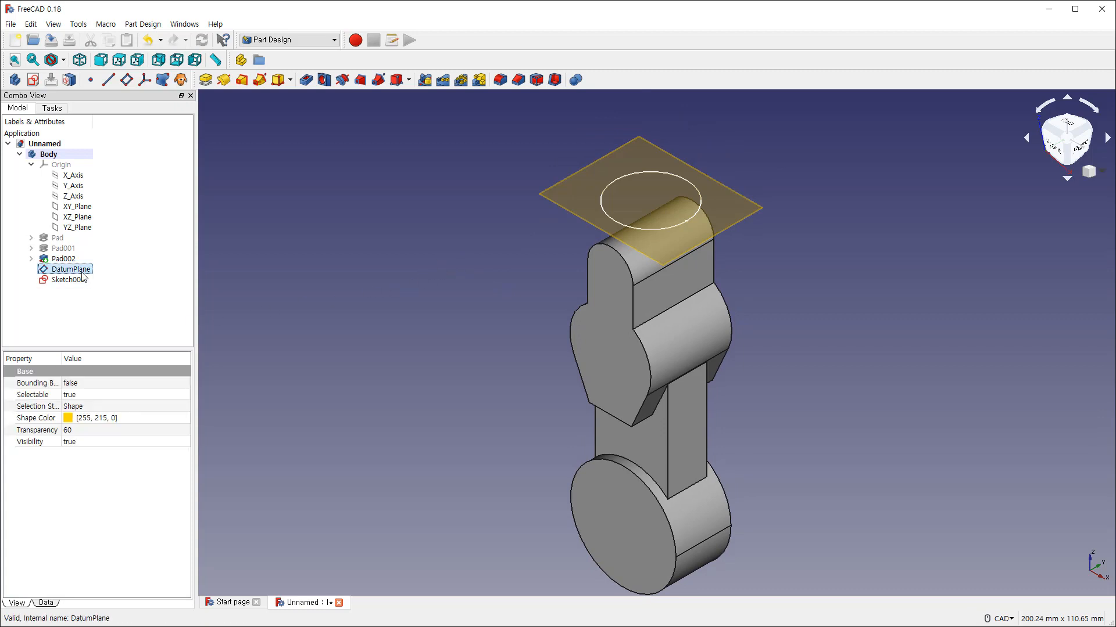
key("space")
left_click(391, 272)
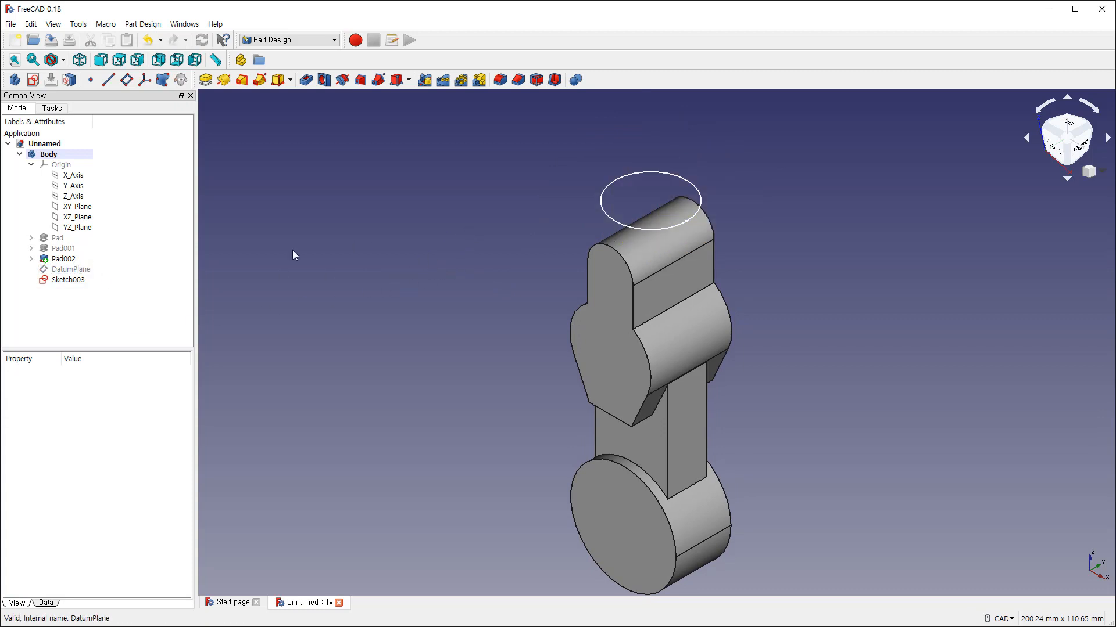
Step: Pad the 22 mm circle sketch with the Up to face type, ending on the curved outer face of the rounded profile
left_click(68, 280)
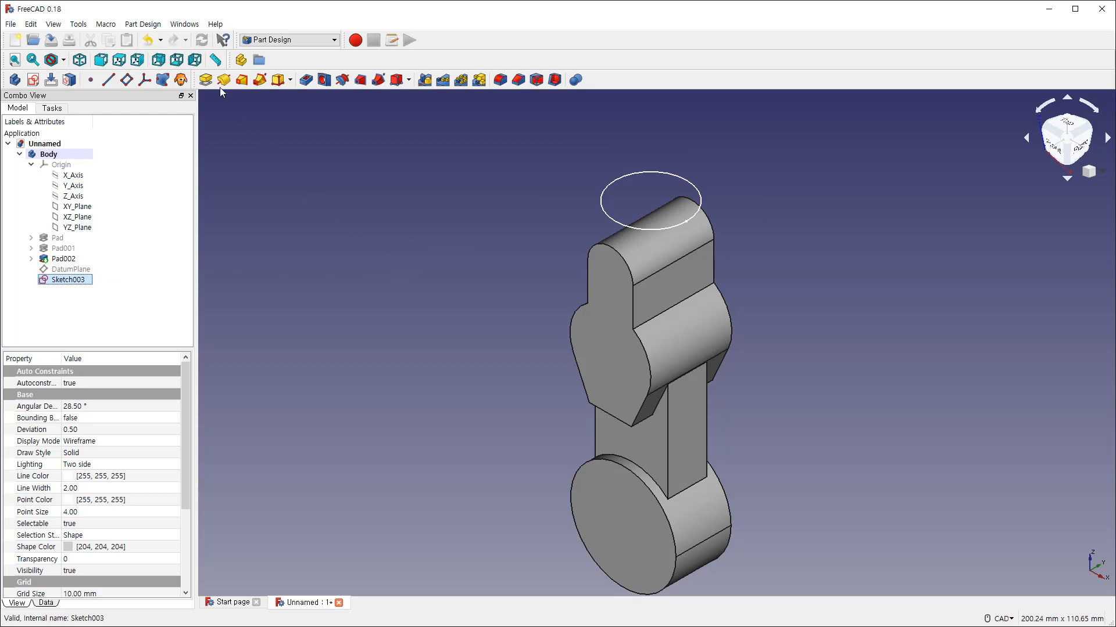
left_click(206, 81)
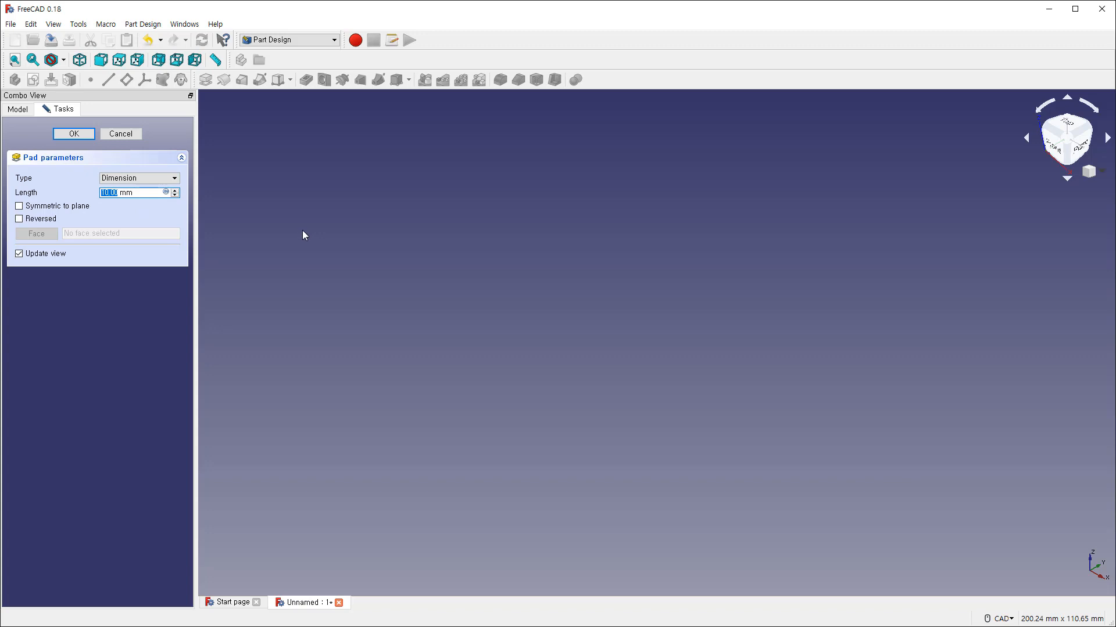
left_click(19, 219)
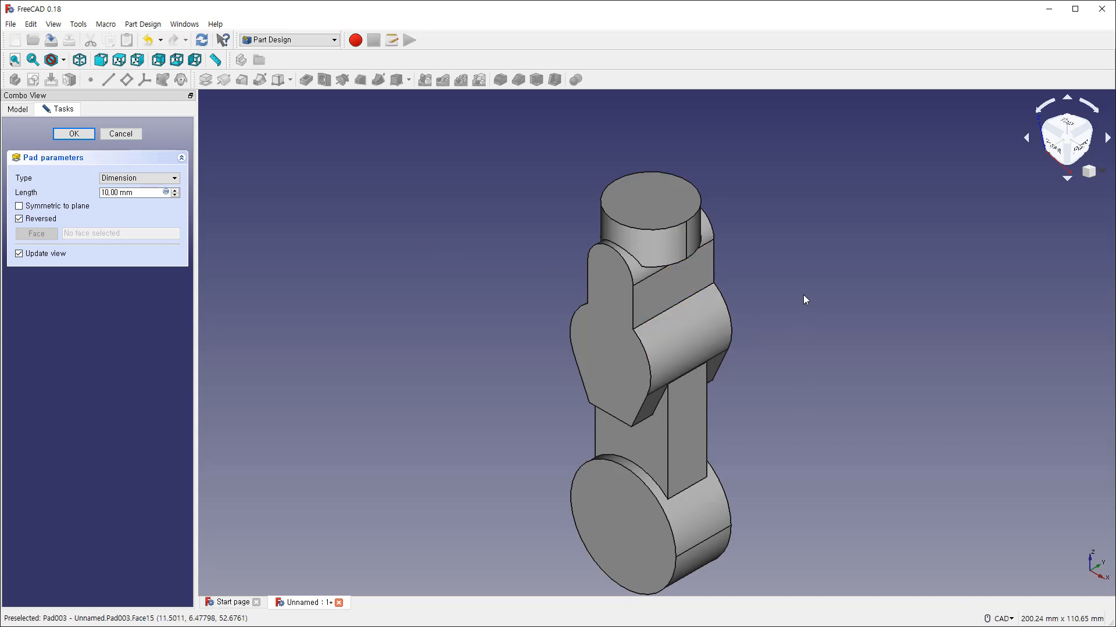
triple_click(140, 195)
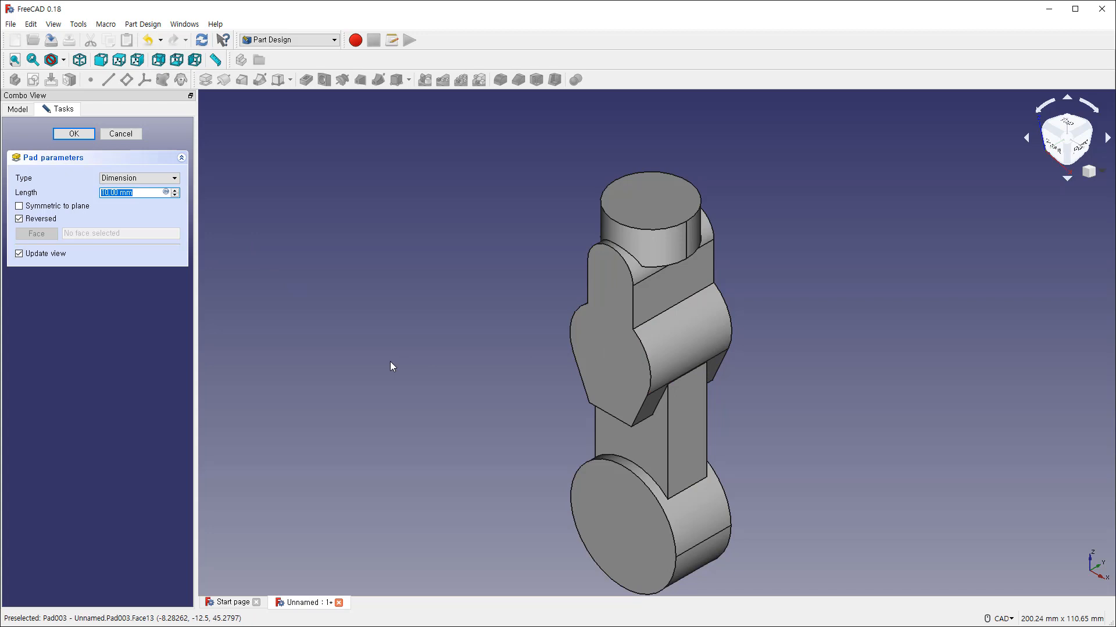
left_click(176, 179)
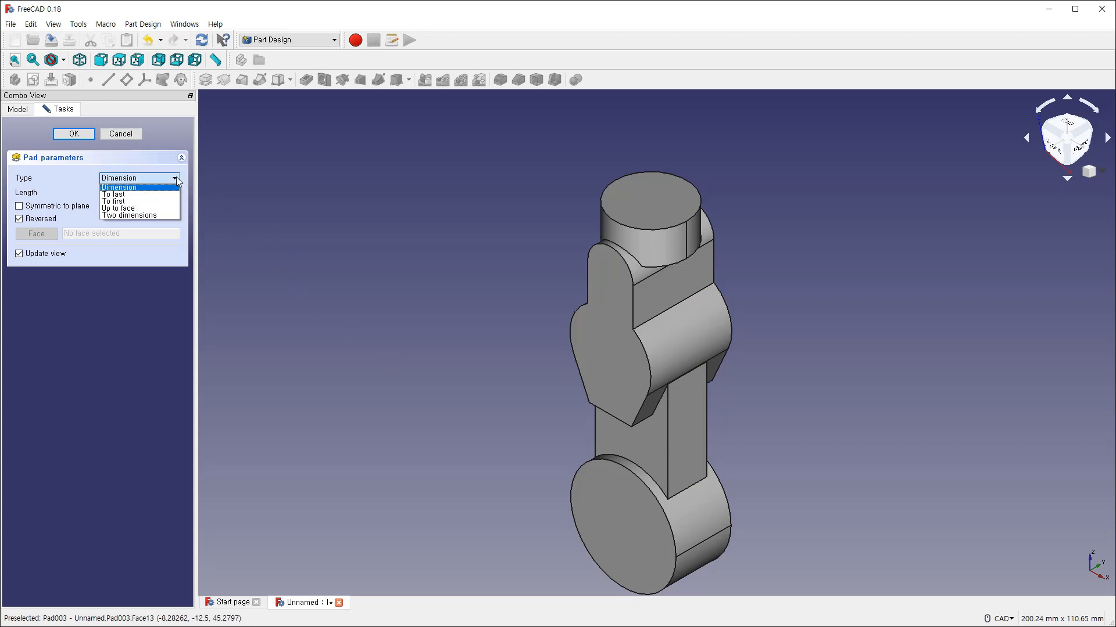
left_click(154, 208)
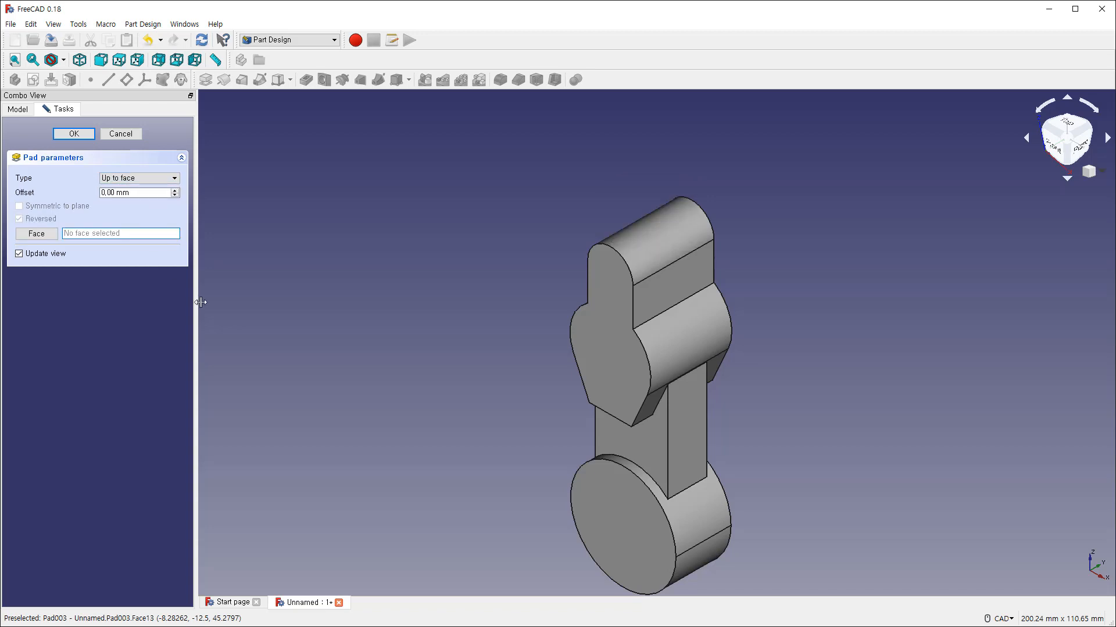
left_click(688, 347)
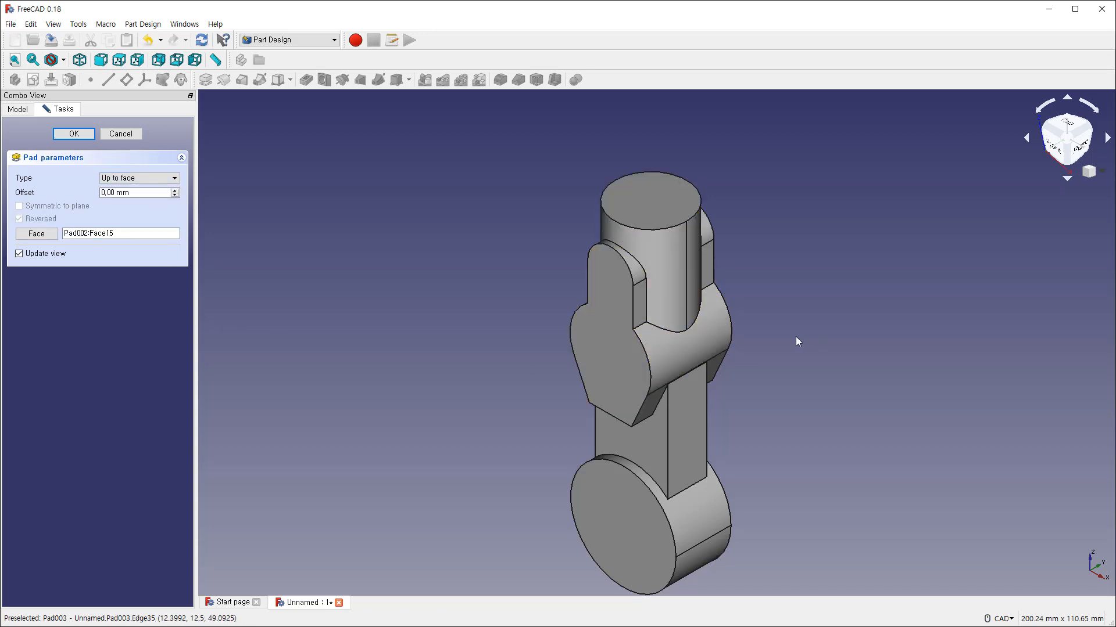
left_click(74, 134)
key("1")
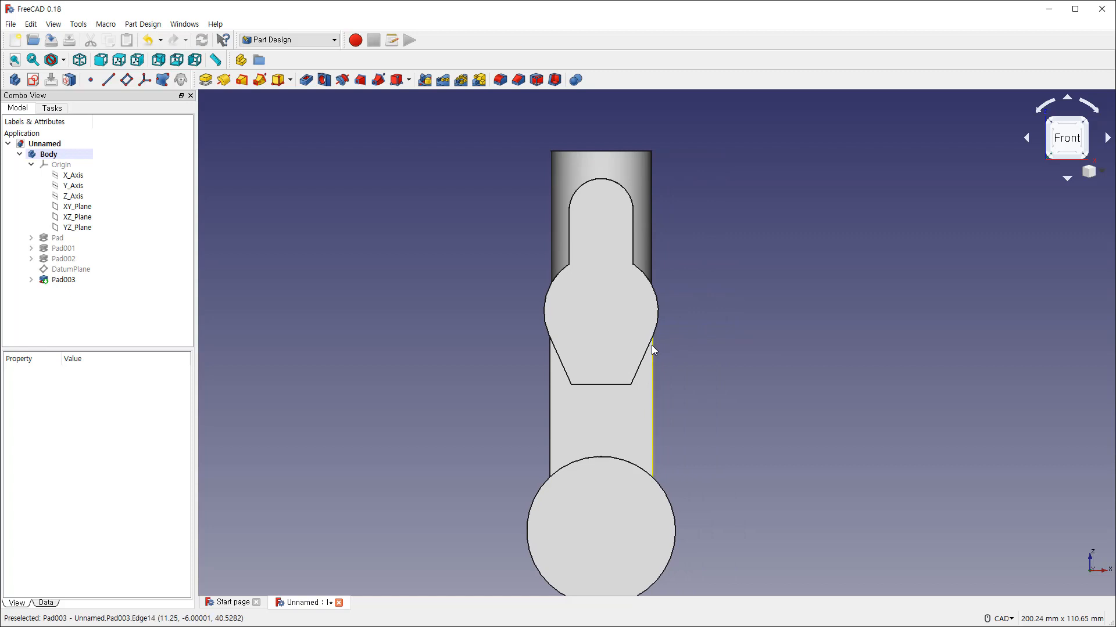
left_click_drag(602, 311, 709, 309)
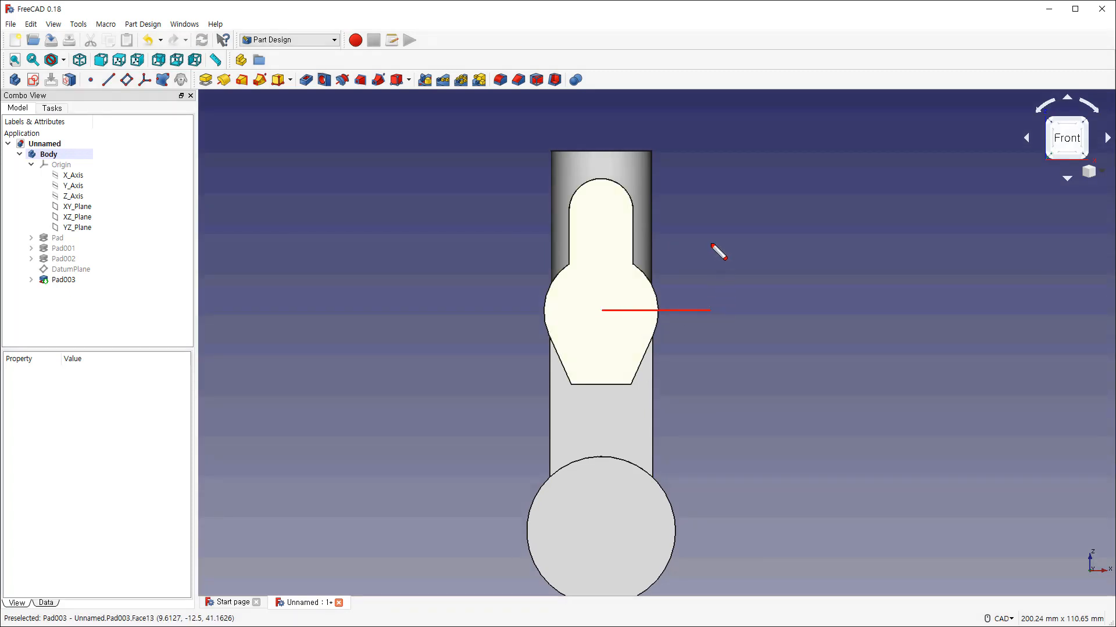
mouse_move(710, 243)
left_mouse_down()
mouse_move(710, 357)
mouse_move(653, 377)
mouse_move(697, 365)
left_mouse_up()
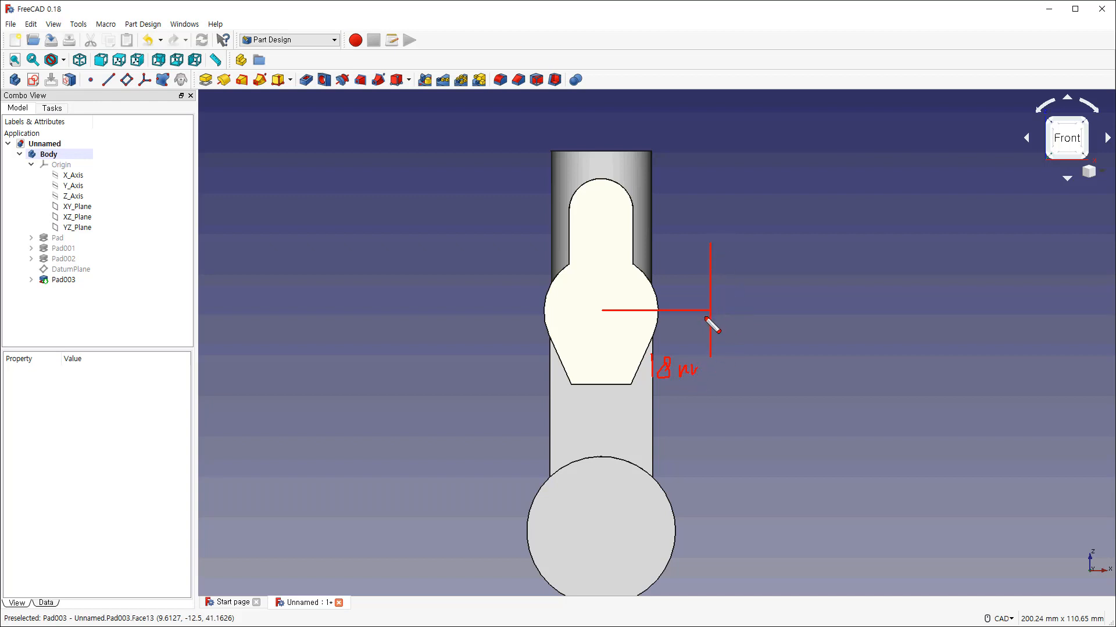
key("Escape")
Step: Create a datum plane attached to the YZ plane with a Z attachment offset of 18 mm
middle_click_drag(757, 317, 655, 318)
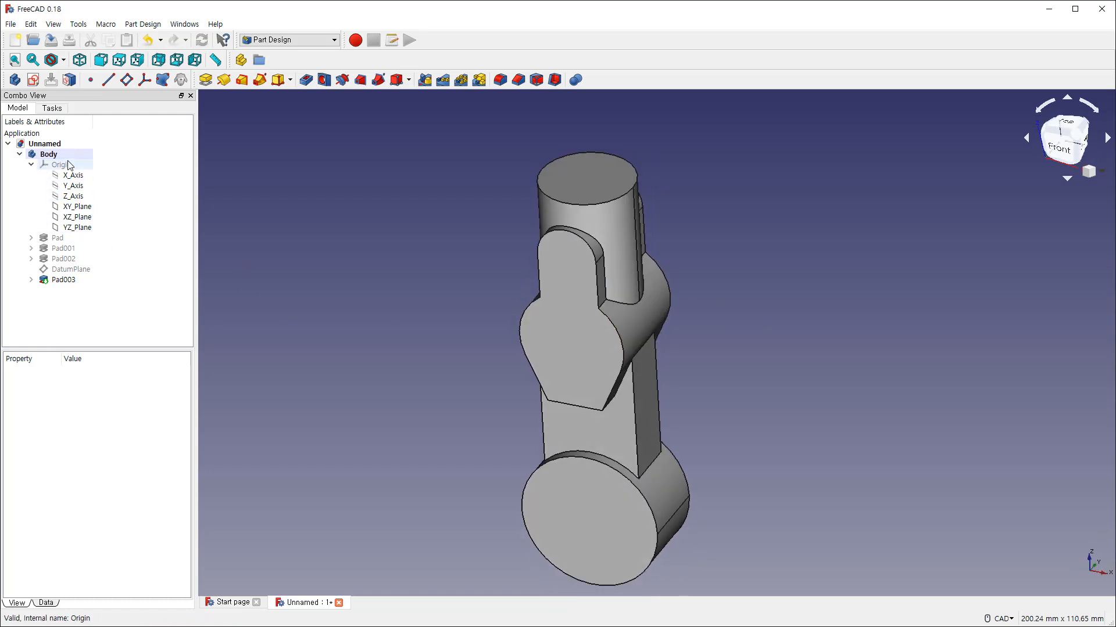
left_click(84, 228)
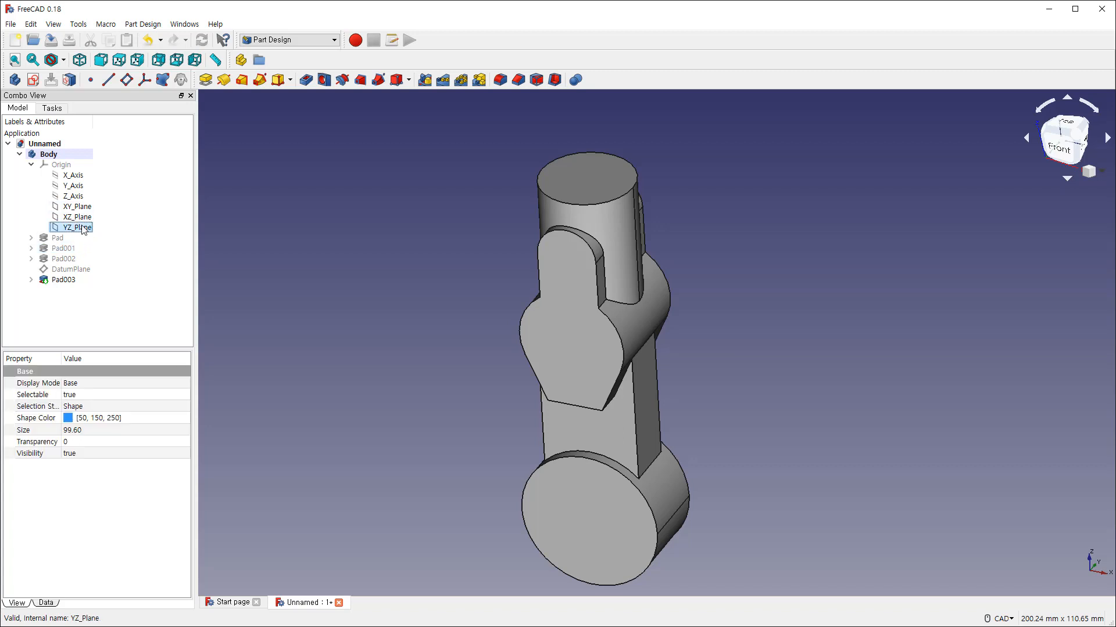
left_click(127, 79)
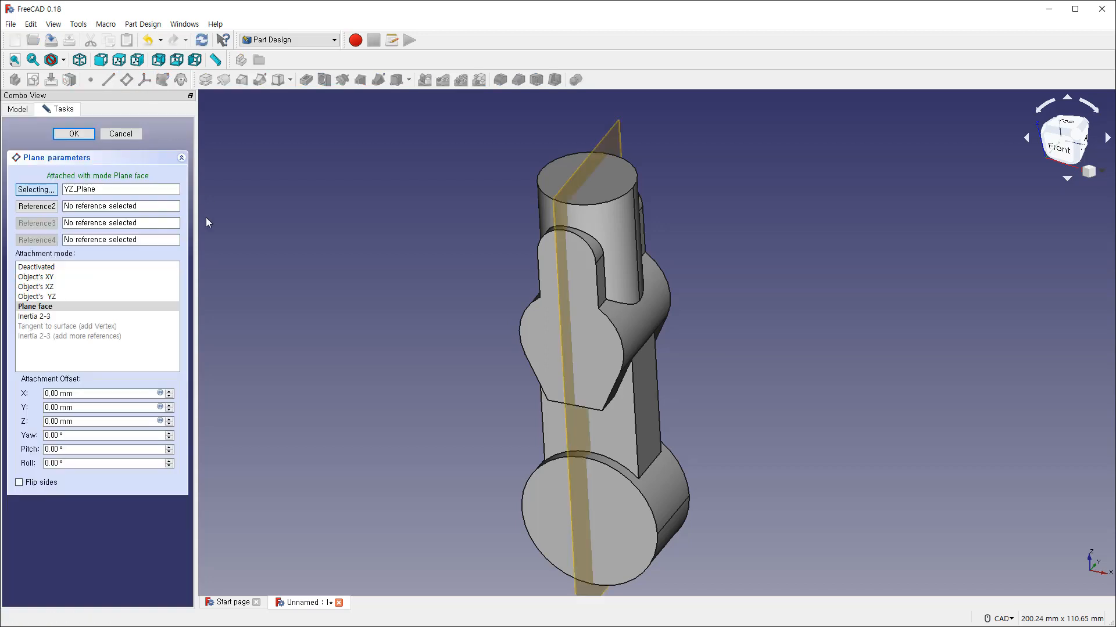
left_click(169, 420)
left_click(169, 419)
left_click(170, 420)
left_click(169, 420)
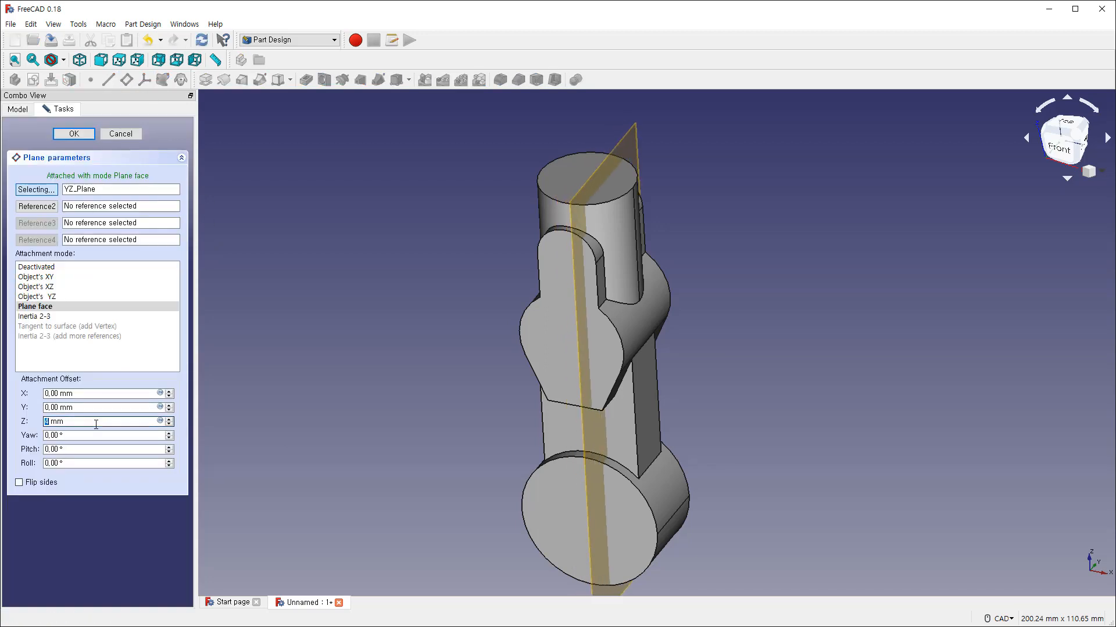
key("ctrl+a")
type("18")
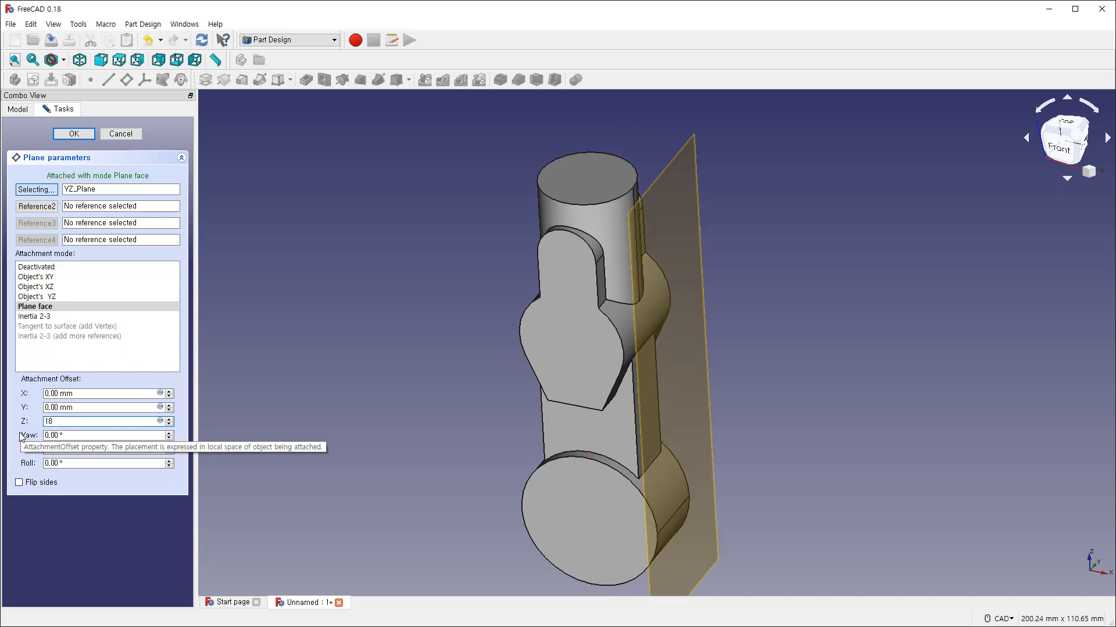
left_click(74, 133)
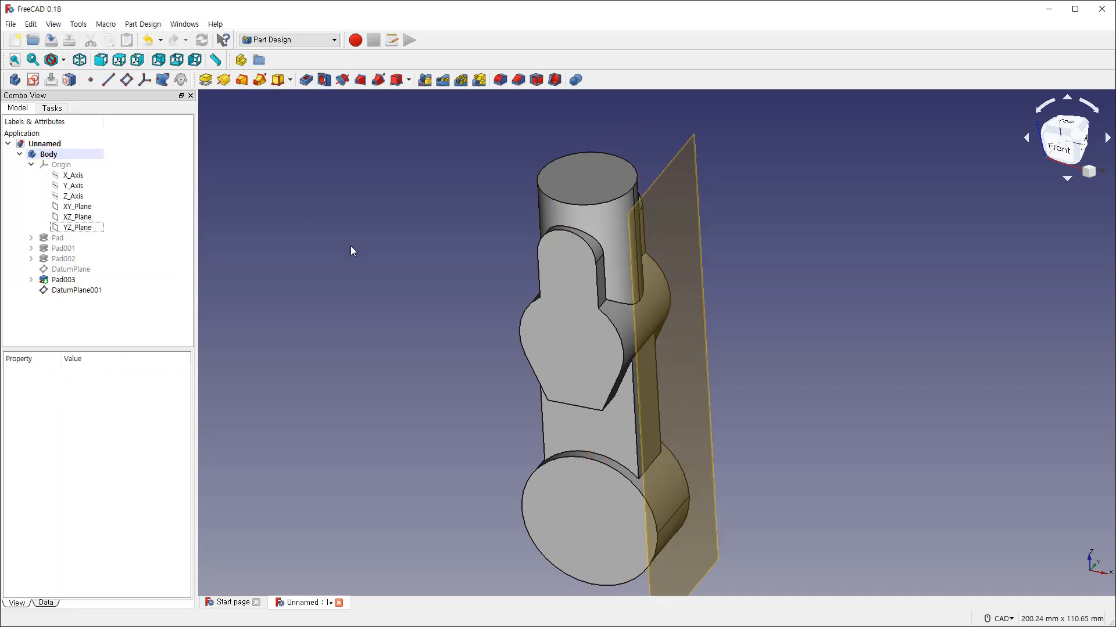
Step: Create a sketch on the 18 mm offset plane and draw a circle about 11 mm in diameter on the vertical axis, about 62 mm above the origin
left_click(698, 200)
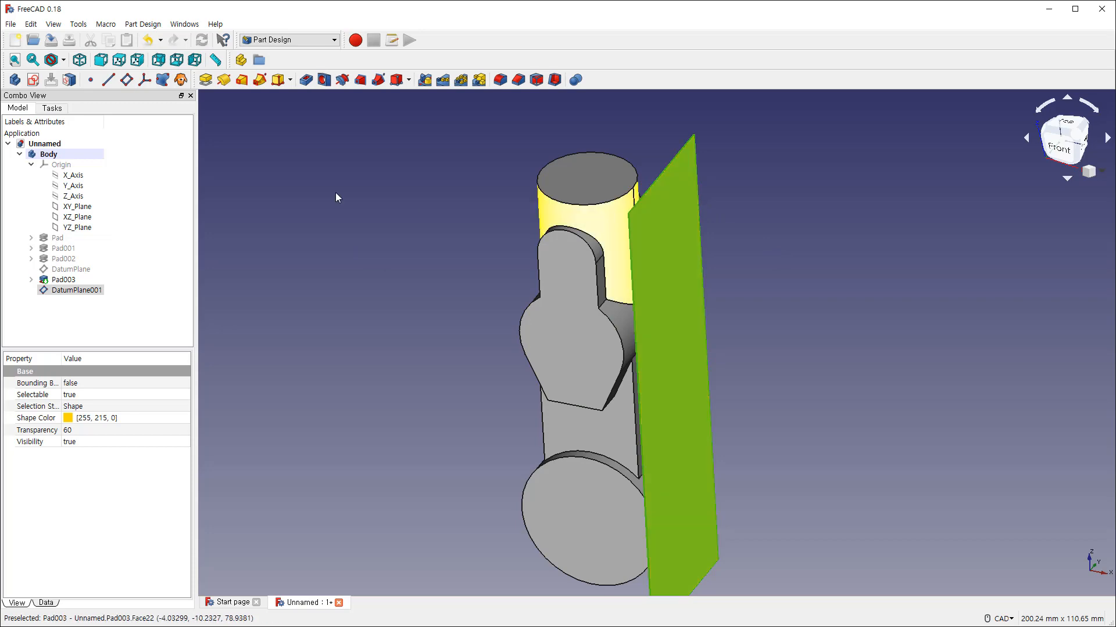
left_click(32, 80)
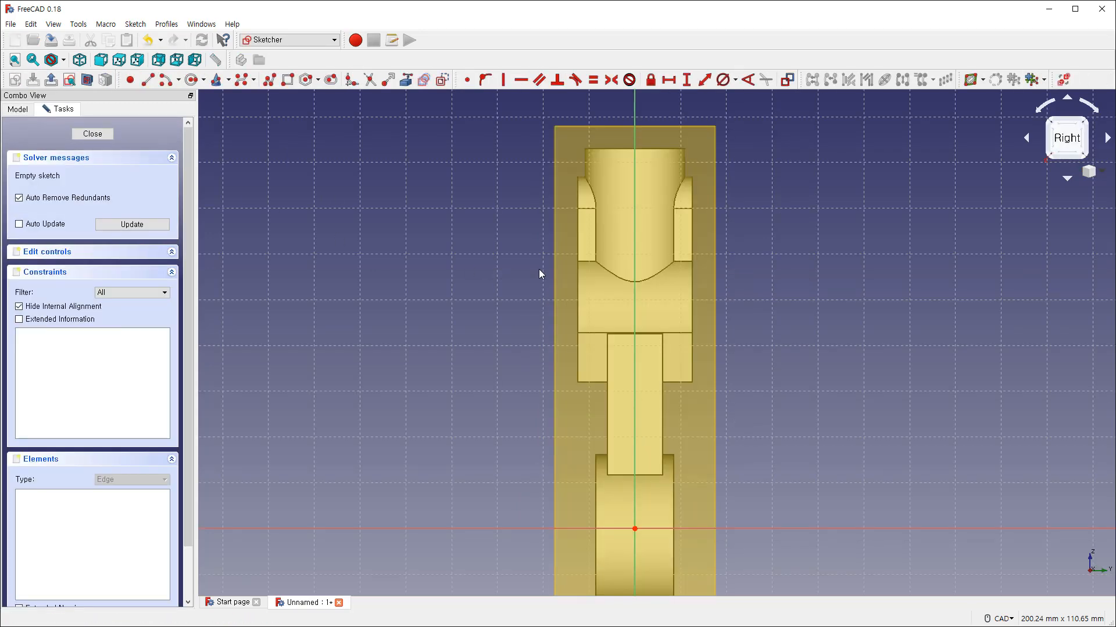
left_click(192, 80)
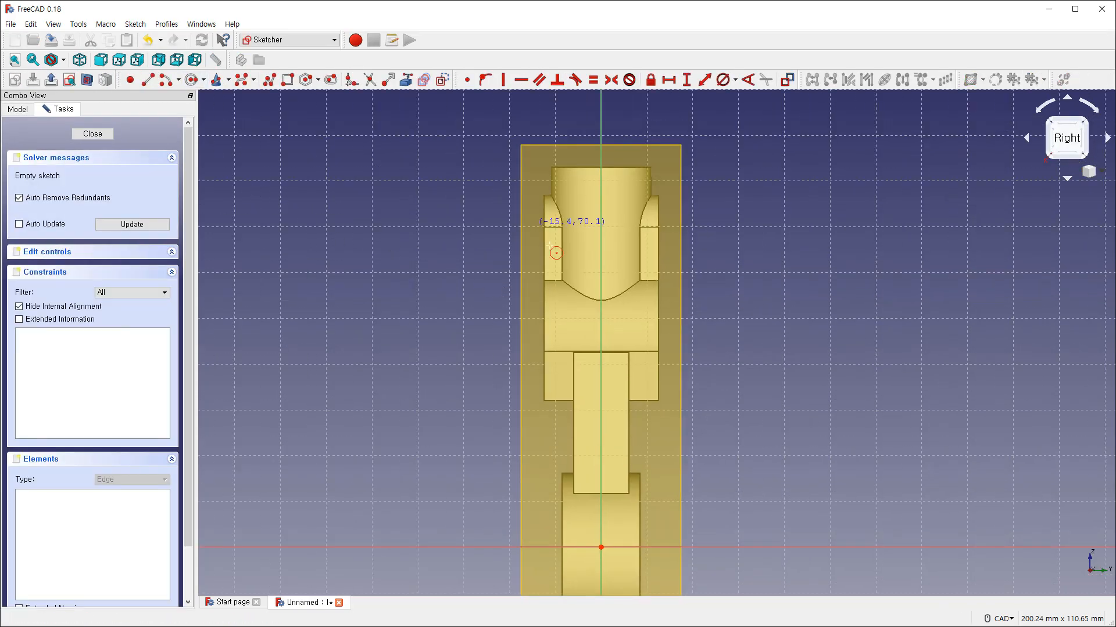
left_click(604, 263)
left_click(622, 244)
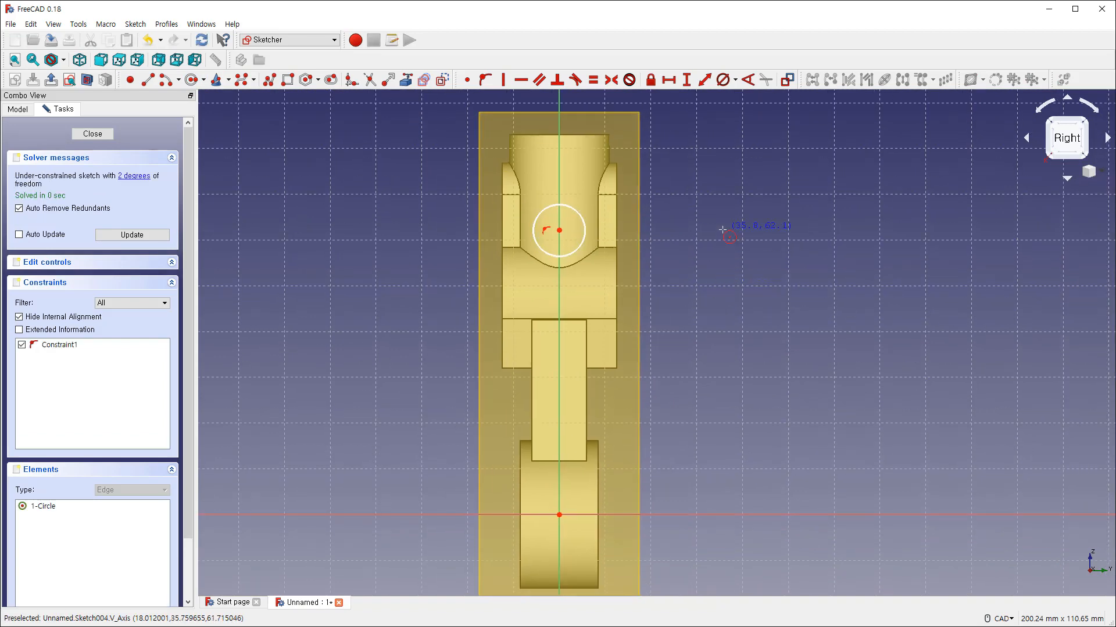
Step: Constrain the circle's diameter to 14 mm
left_click(723, 80)
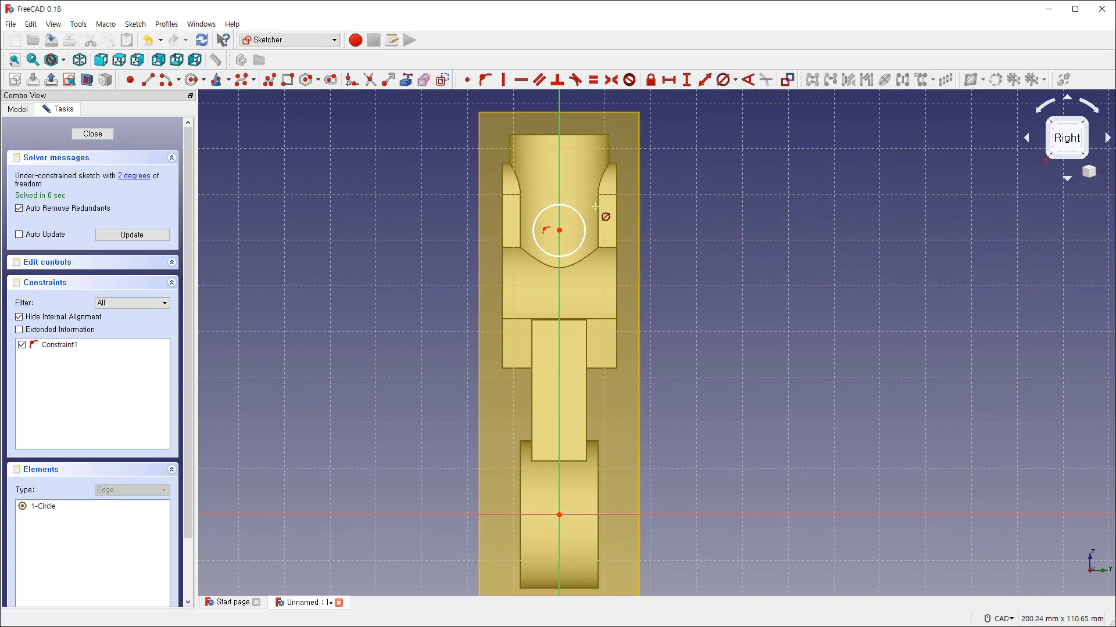
left_click(585, 221)
type("14")
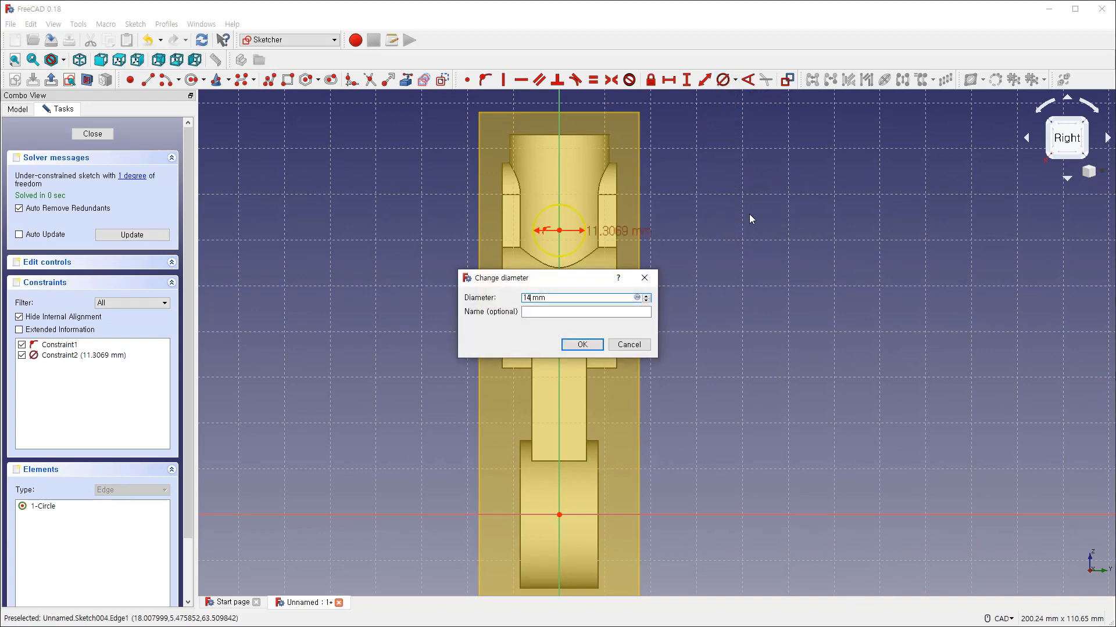
key("Return")
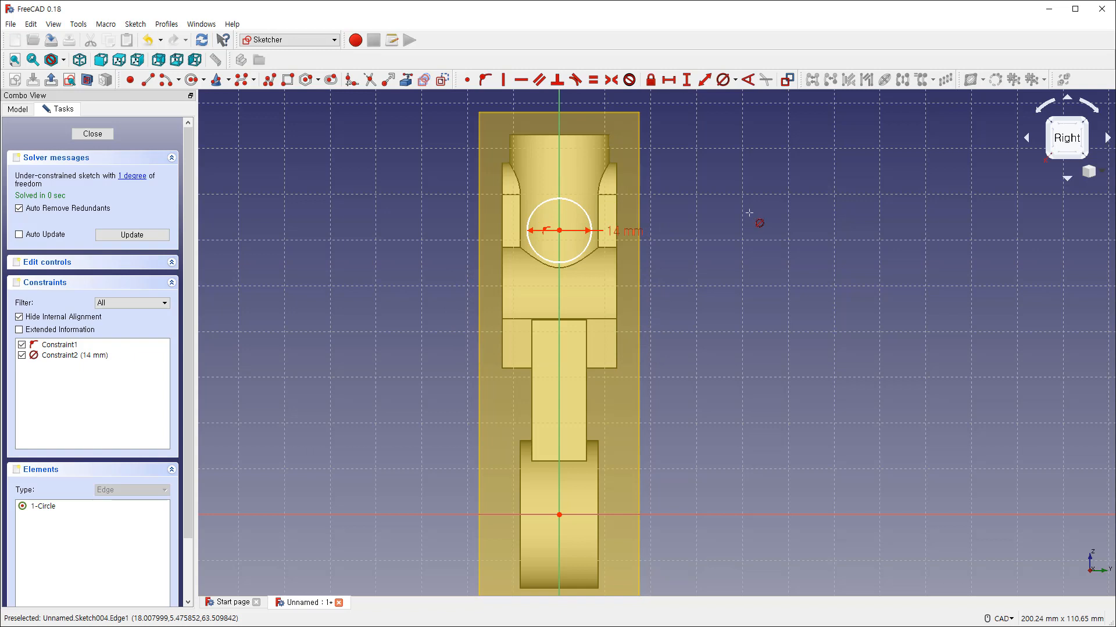
Step: Constrain the vertical distance from the origin to the circle's centre to 48 mm and close the sketch
left_click(686, 80)
left_click(559, 515)
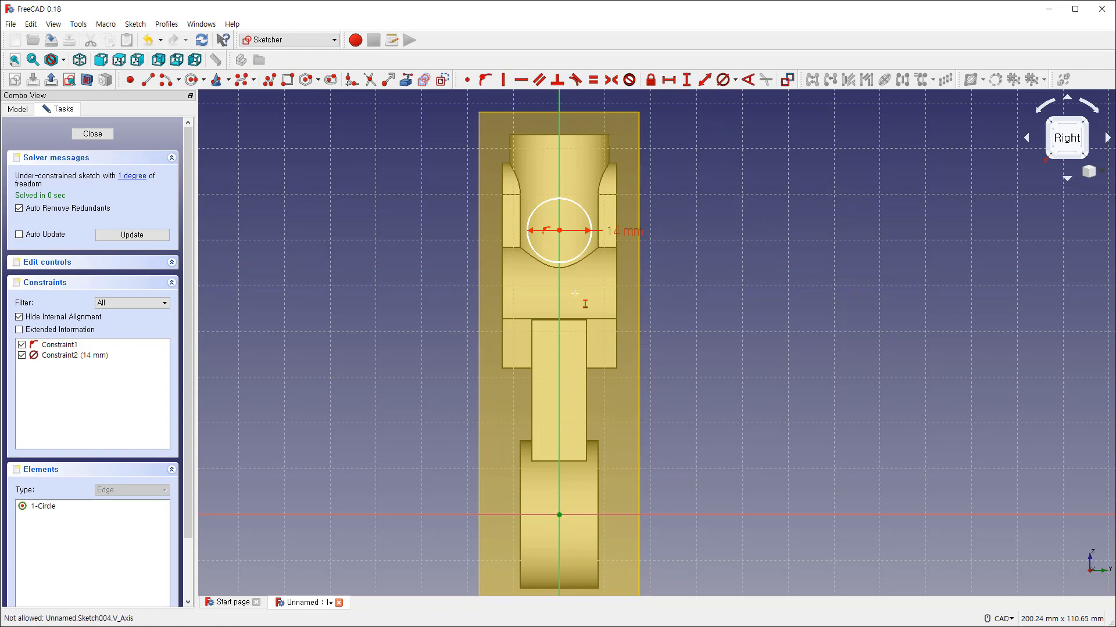
left_click(559, 231)
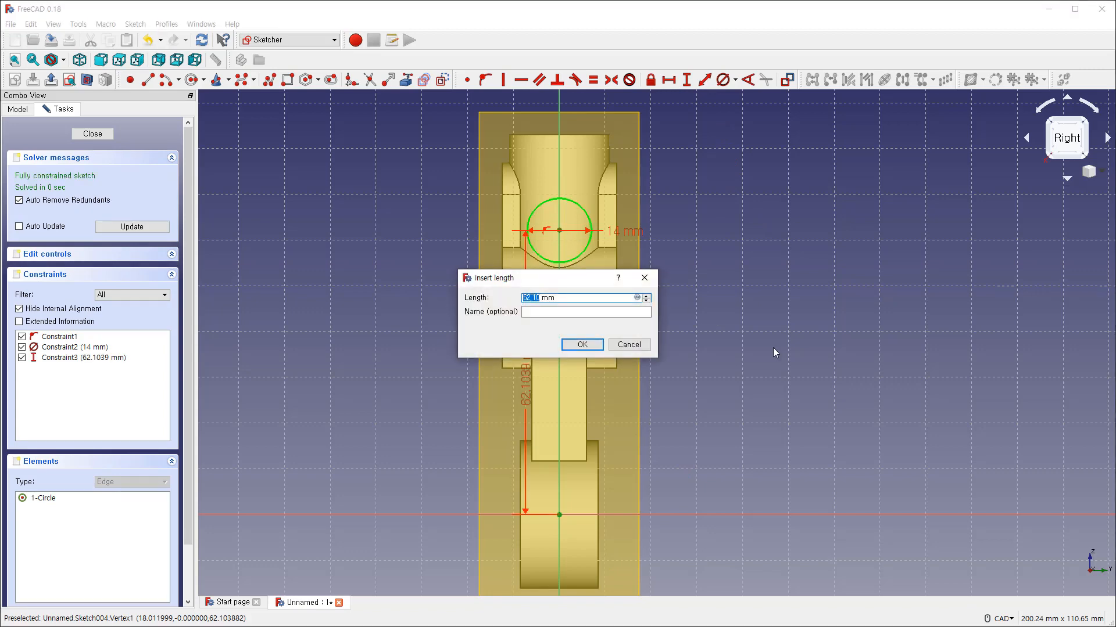
type("48")
key("Return")
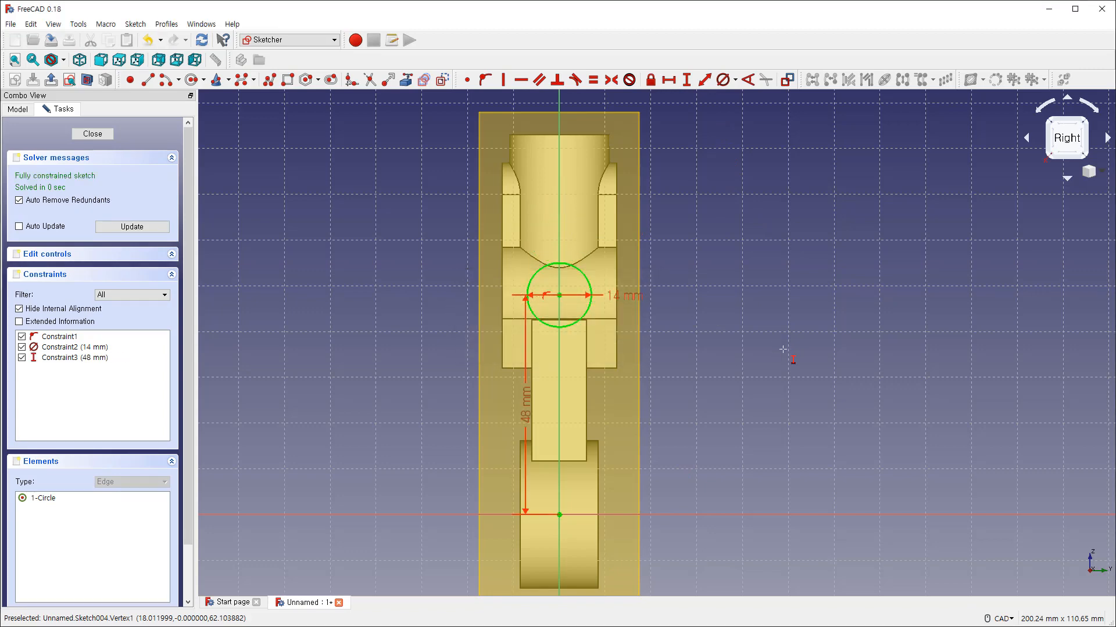
left_click(93, 133)
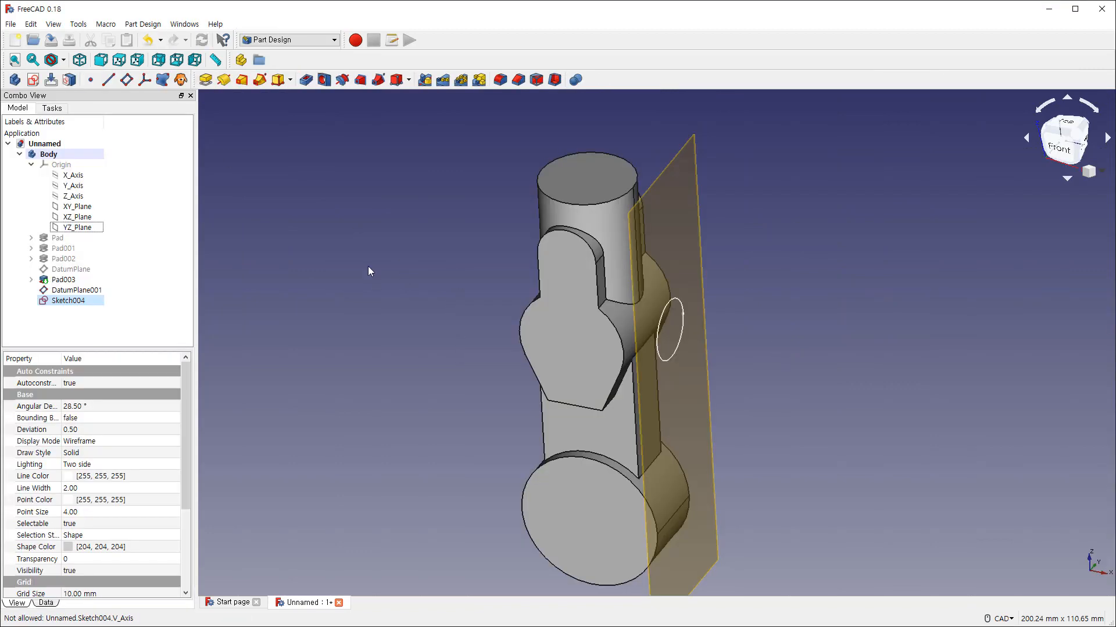
Step: Hide the 18 mm offset plane and start a pad of the 14 mm circle sketch, reversed toward the part
left_click(77, 290)
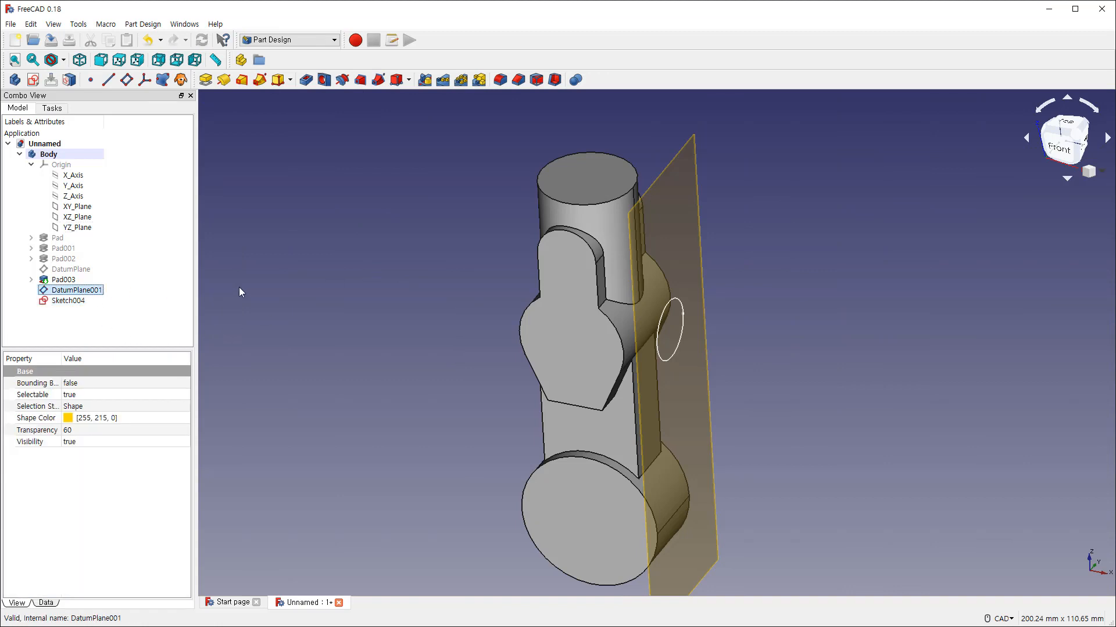
key("space")
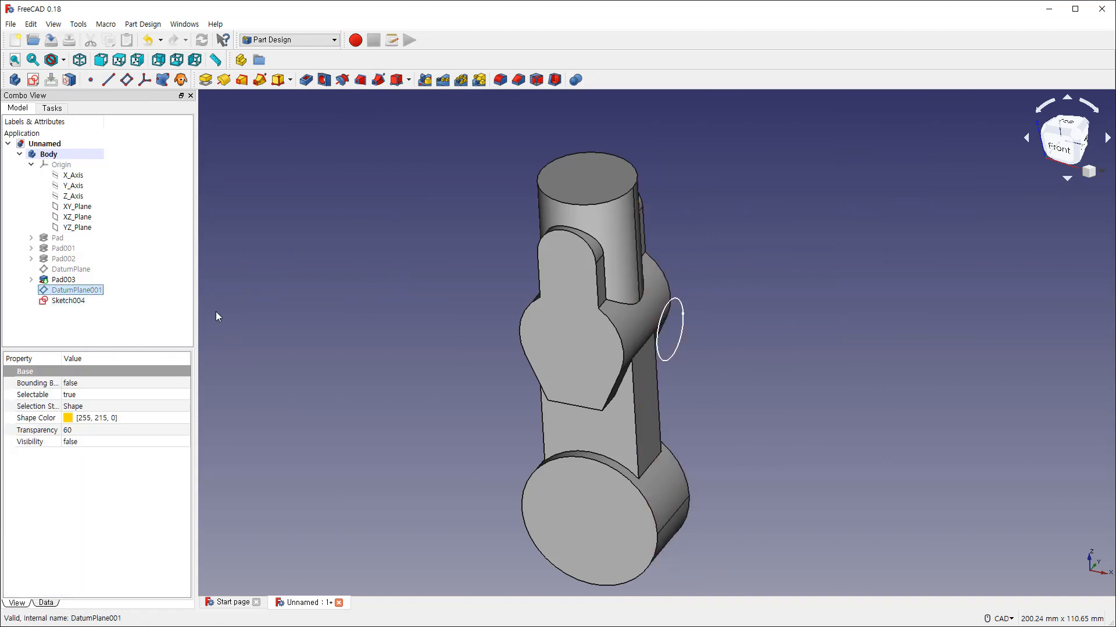
left_click(75, 300)
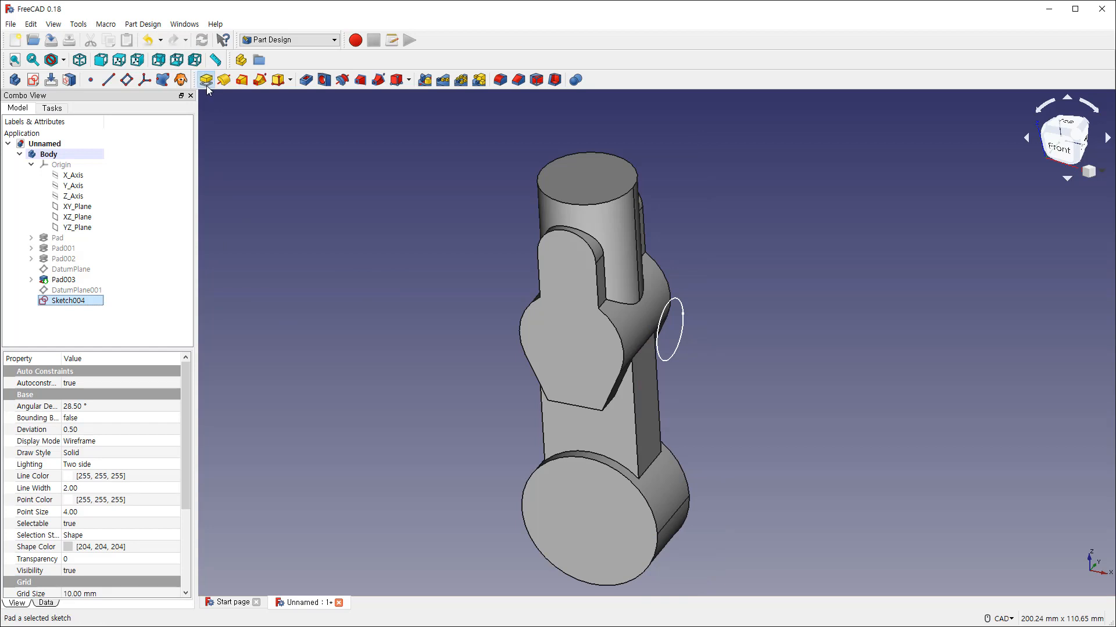
left_click(207, 83)
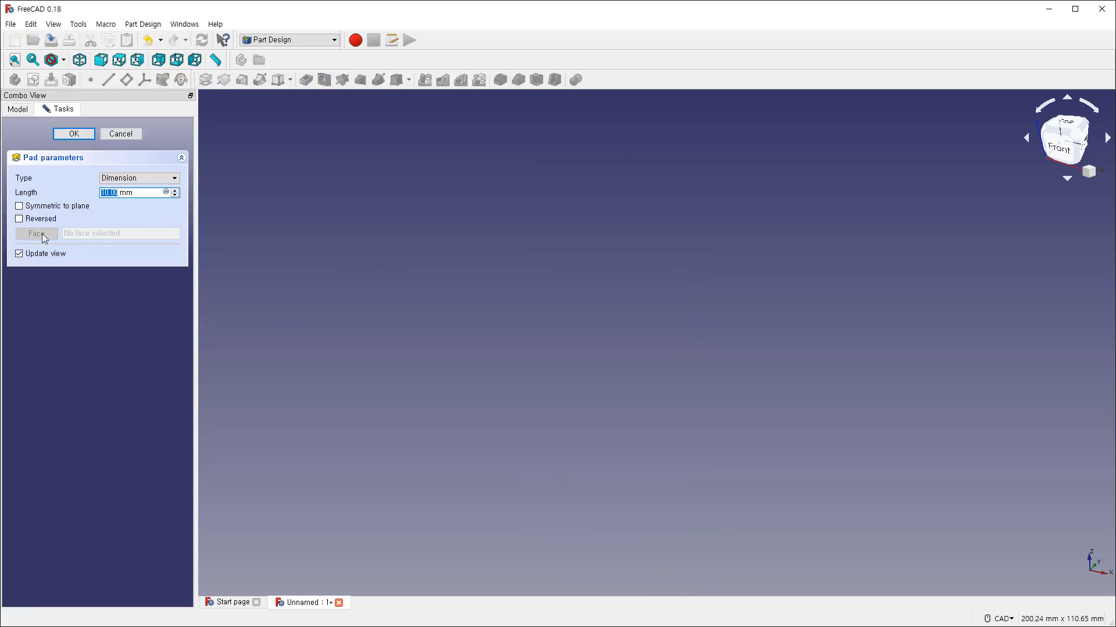
left_click(19, 219)
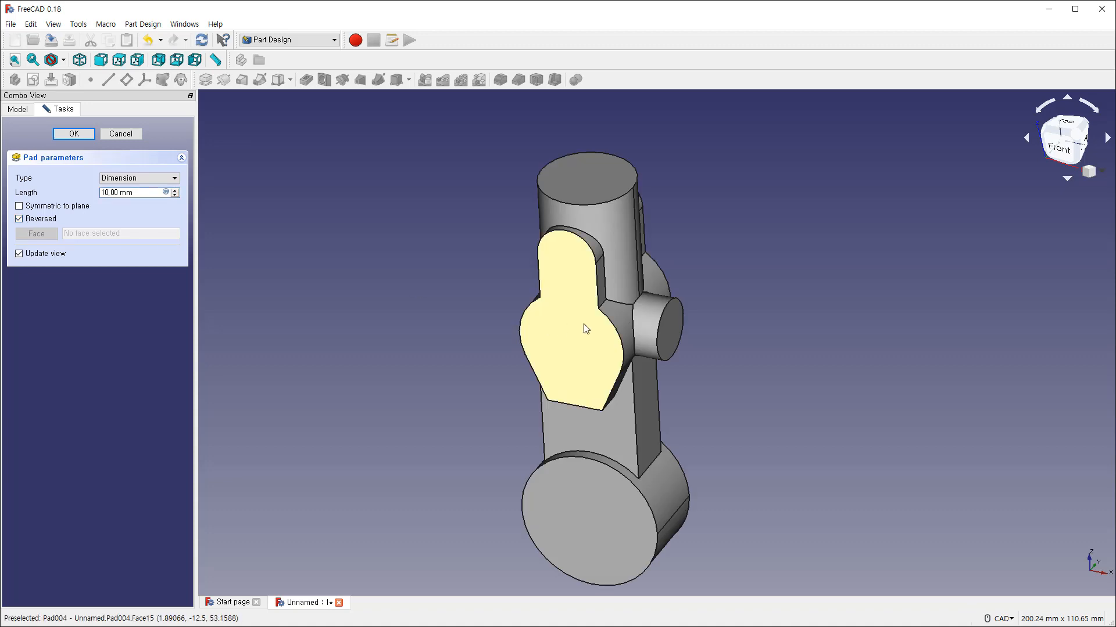
scroll(610, 319, "down", 2)
scroll(617, 341, "up", 5)
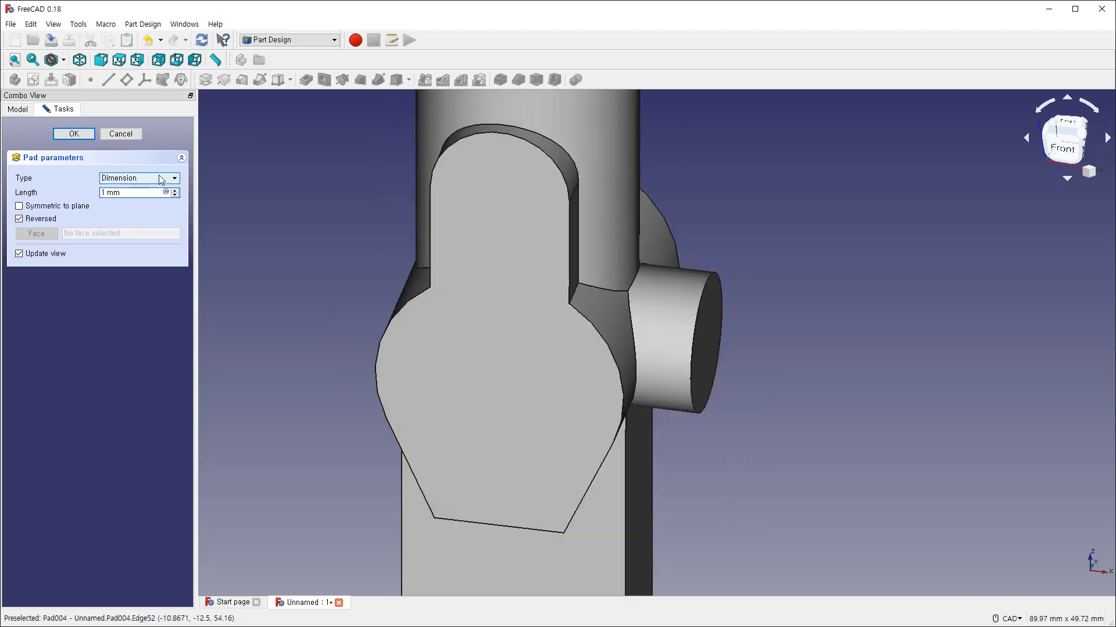
Step: Set the pad type to Up to face, ending on the curved side face of the rounded profile, and accept it
left_click(161, 179)
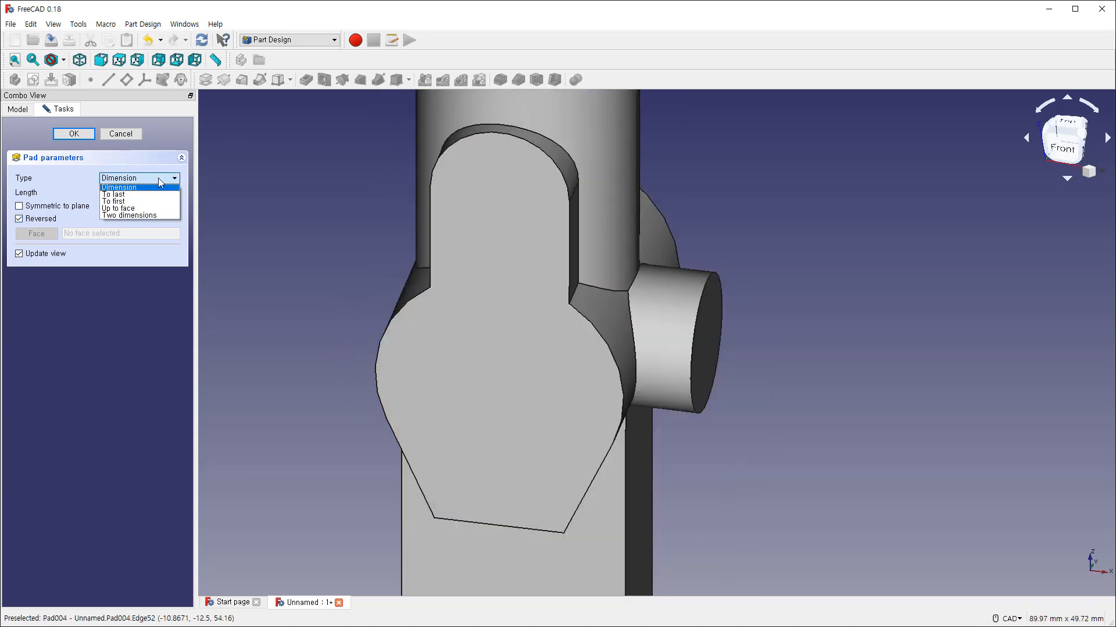
left_click(134, 210)
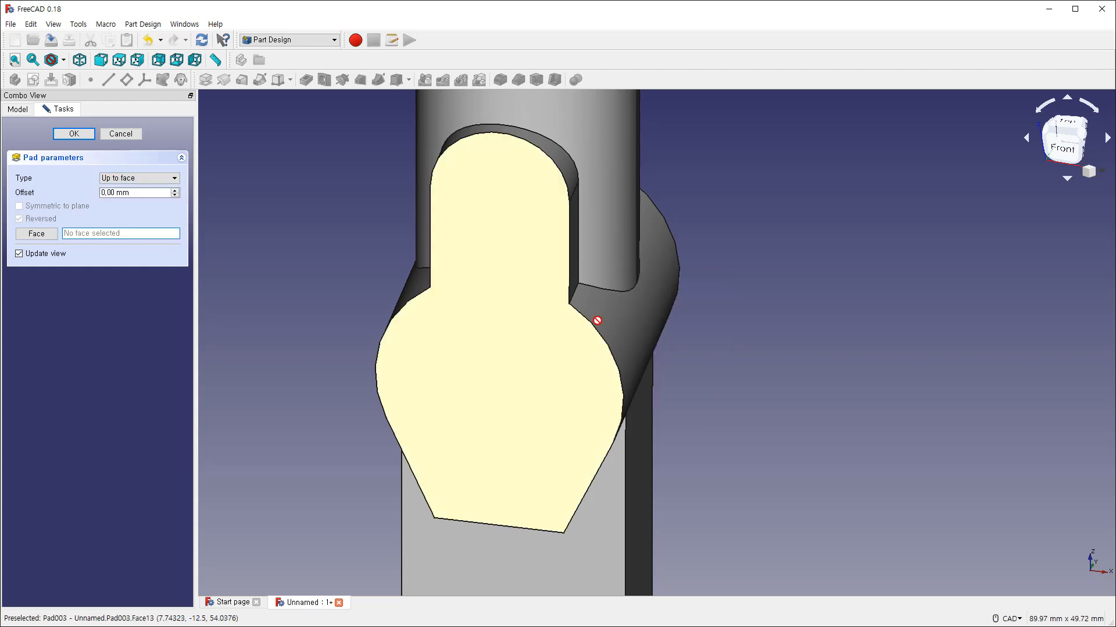
left_click(604, 312)
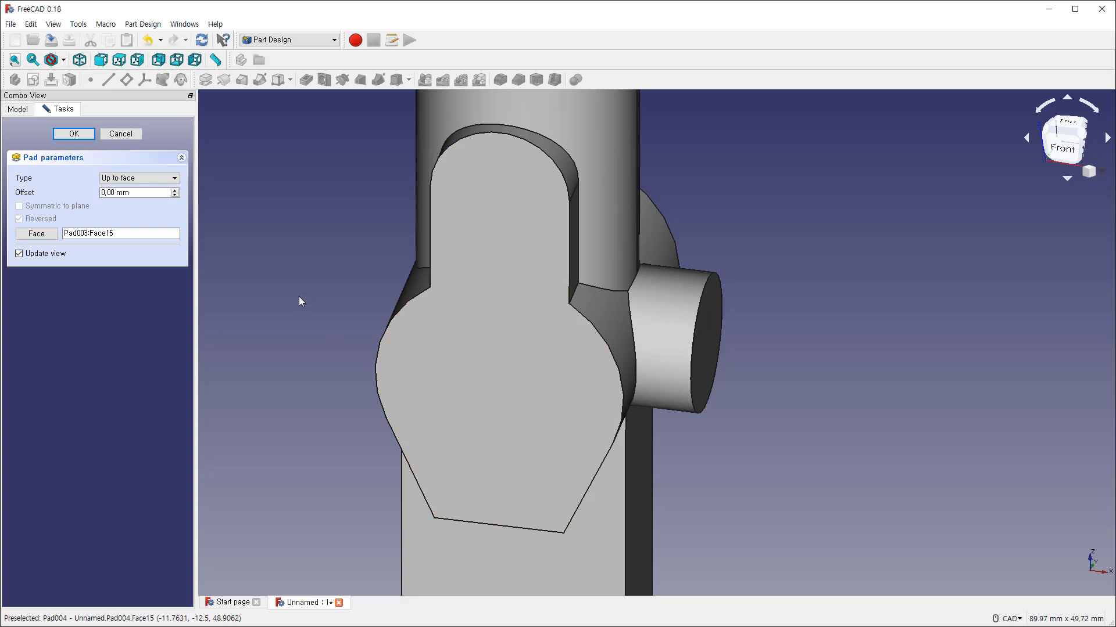
left_click(73, 134)
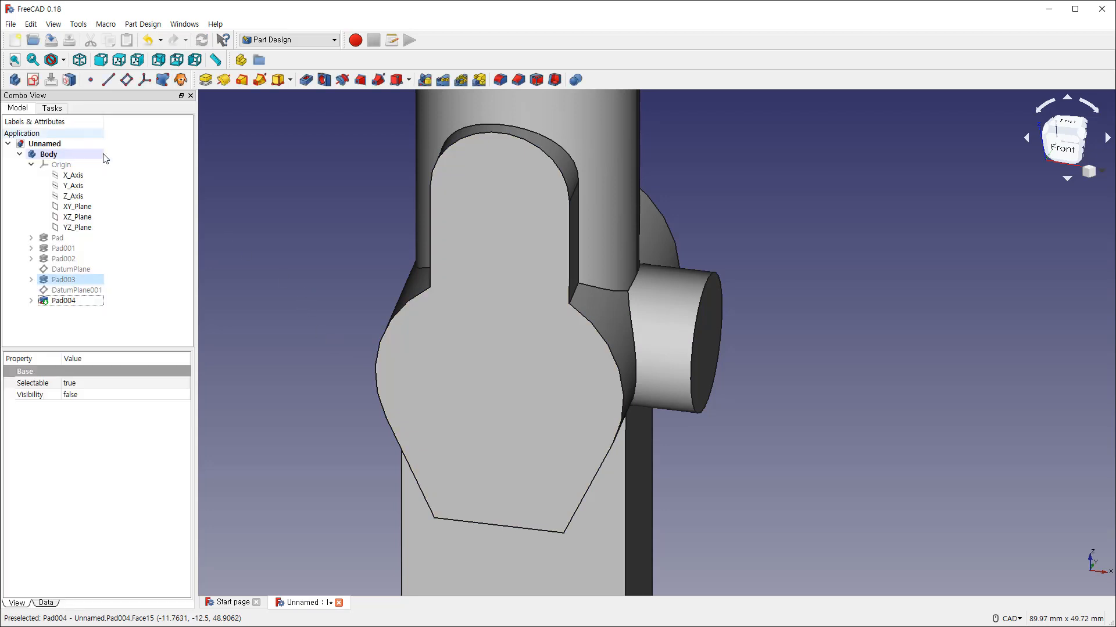
scroll(610, 331, "down", 3)
middle_click_drag(613, 330, 616, 307)
left_click(744, 317)
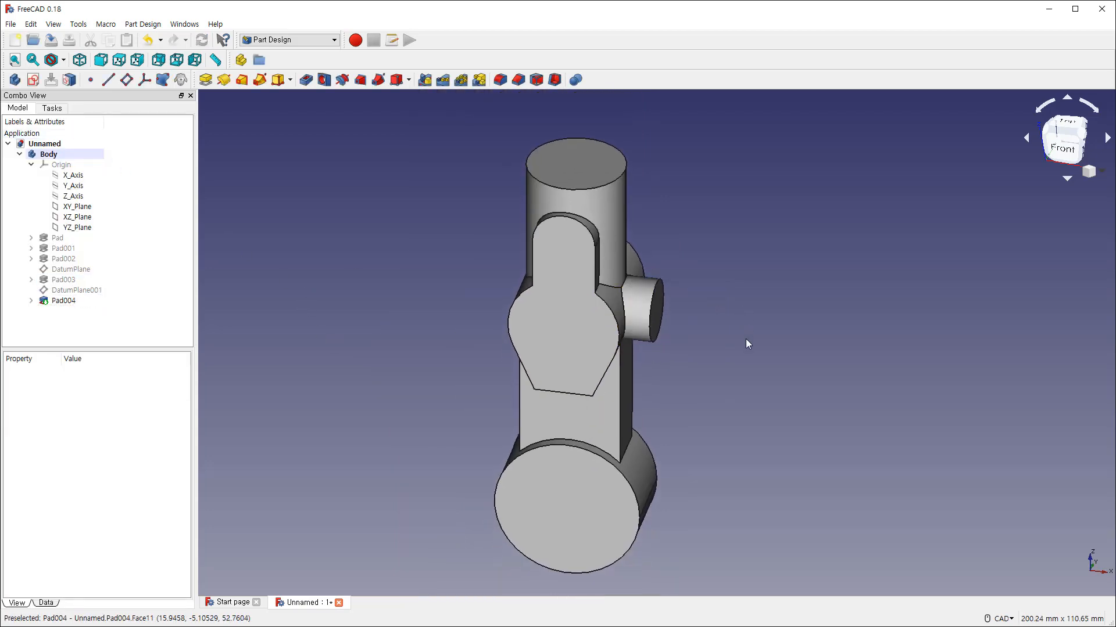
Step: Collapse the first body in the tree, create a second body and start a sketch on its XZ plane
left_click(32, 166)
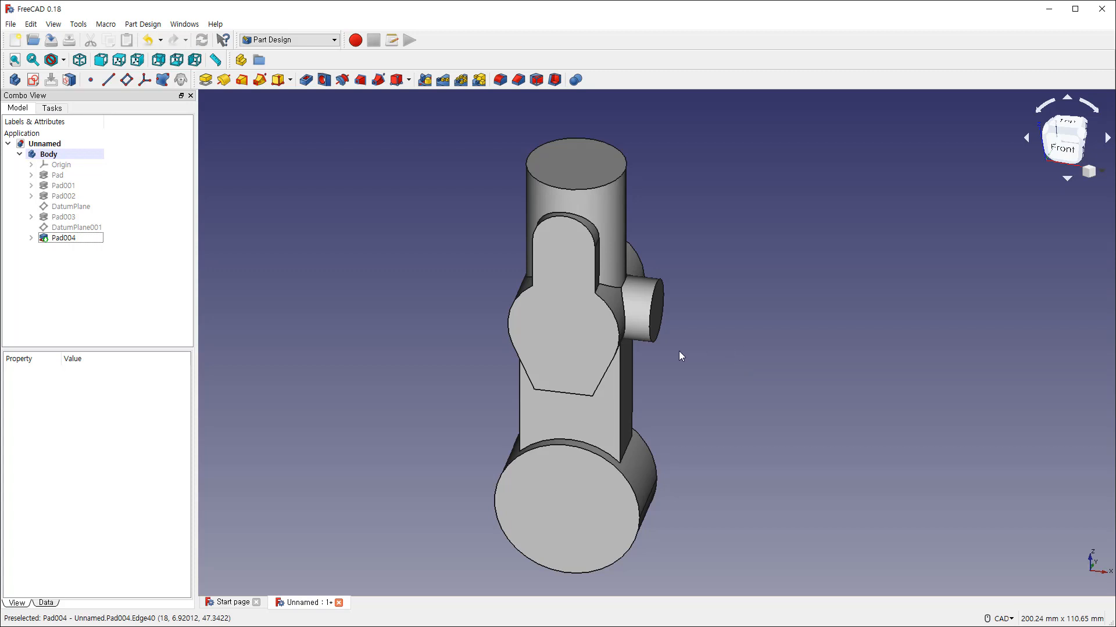
left_click(19, 154)
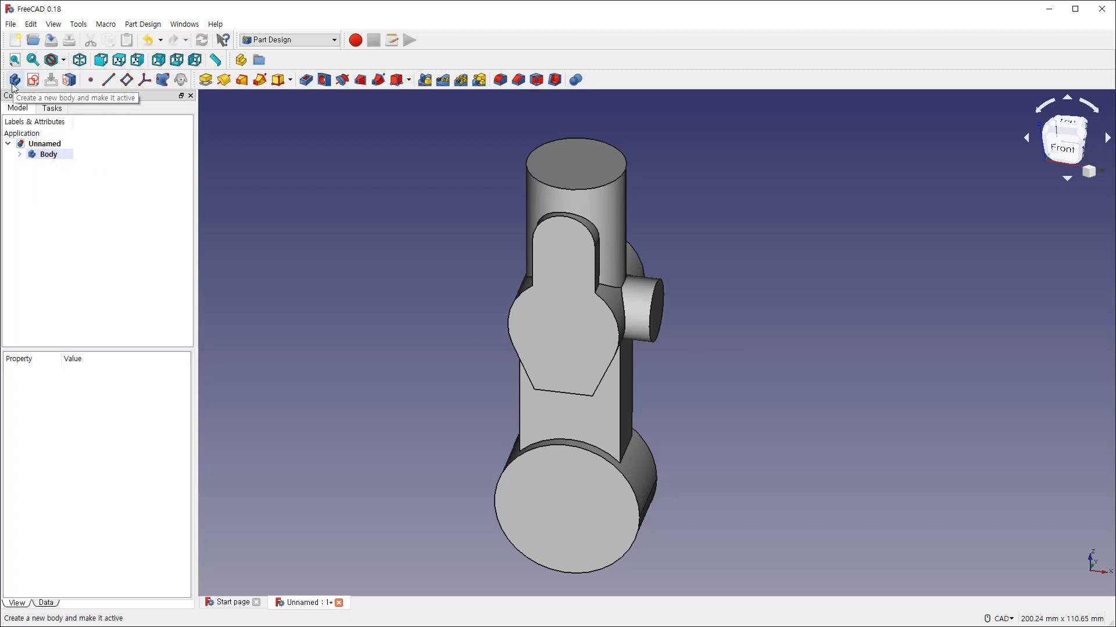
left_click(51, 108)
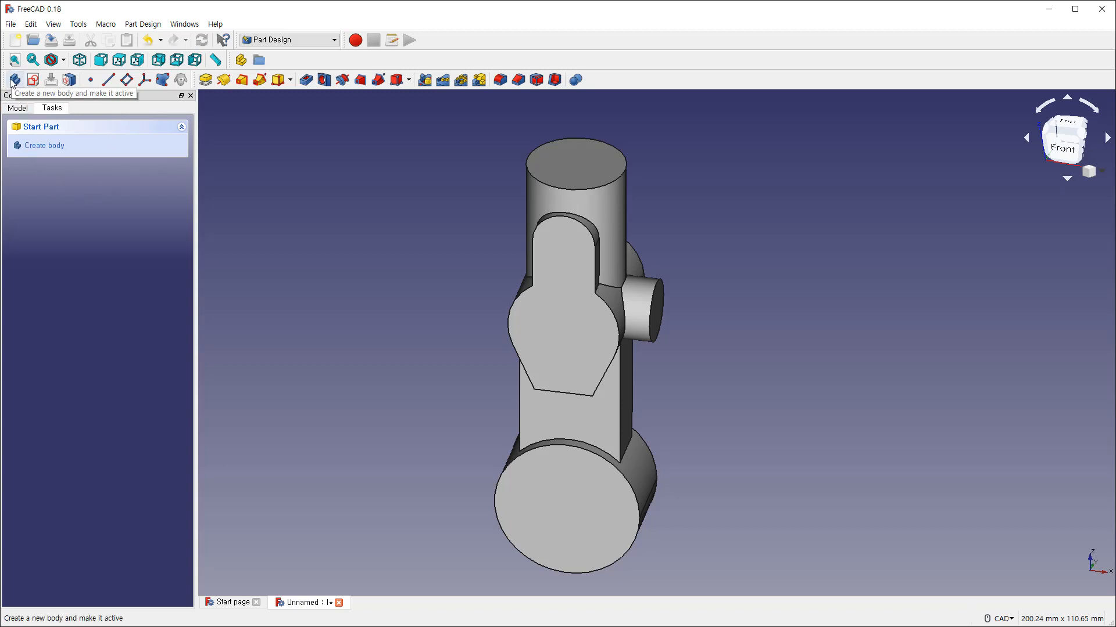
left_click(54, 149)
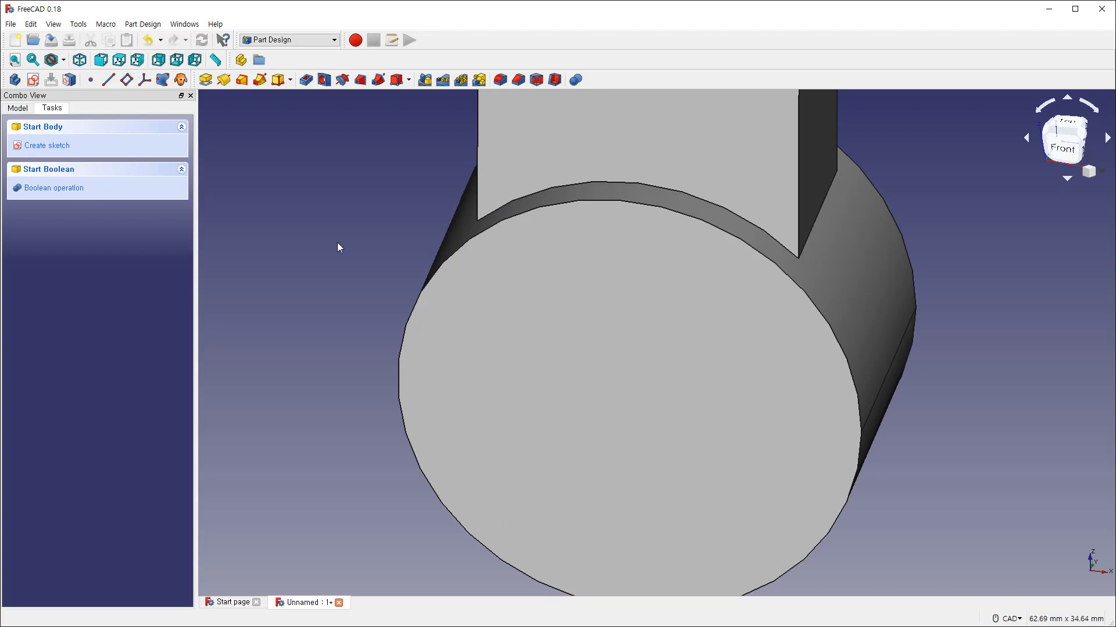
left_click(61, 146)
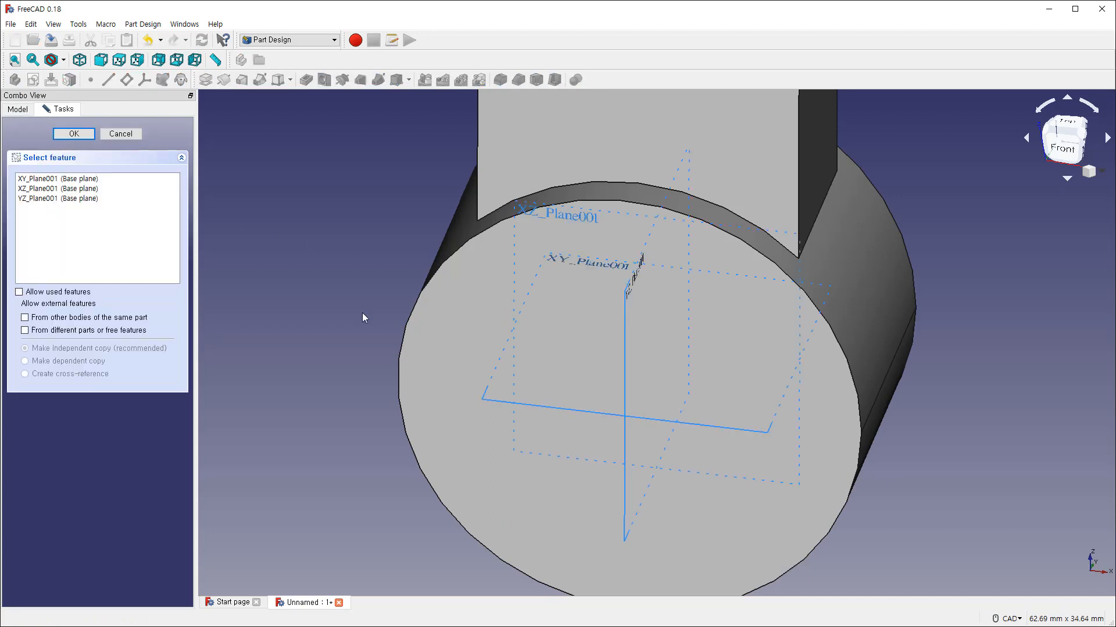
left_click(56, 189)
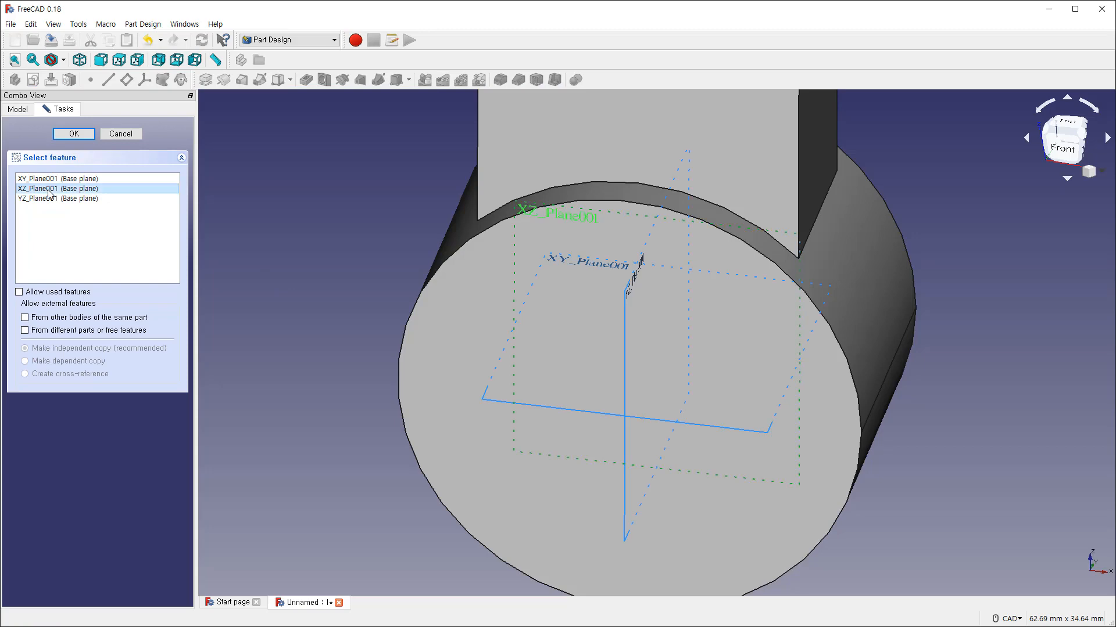
left_click(74, 133)
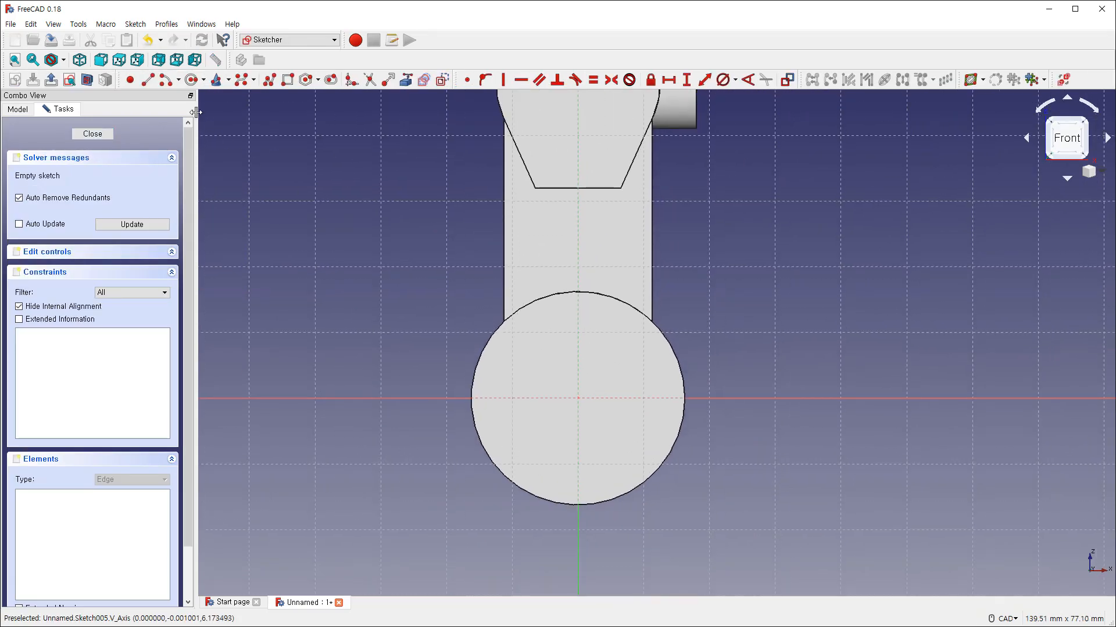
Step: Switch the display to wireframe and draw a circle about 19 mm in diameter centred on the origin
left_click(467, 80)
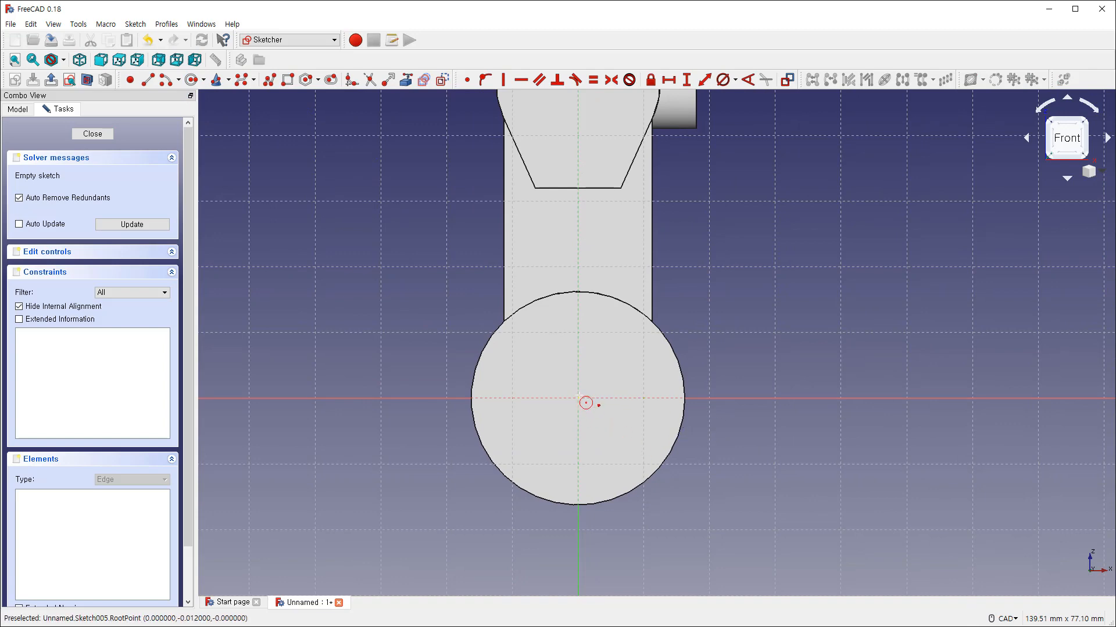
left_click(63, 61)
left_click(87, 113)
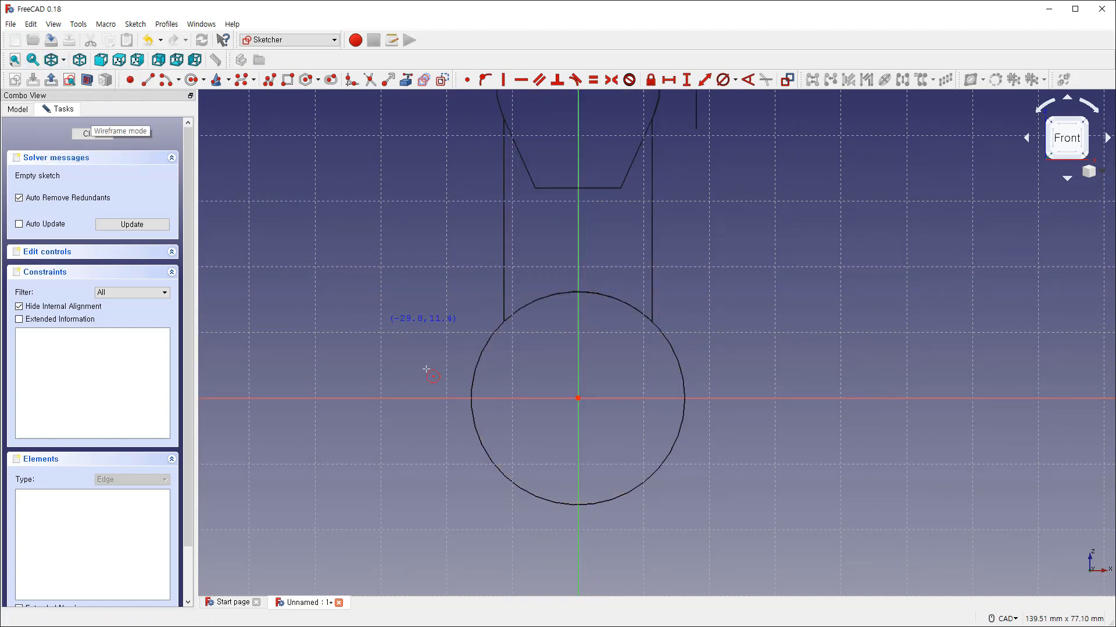
left_click(578, 399)
left_click(626, 358)
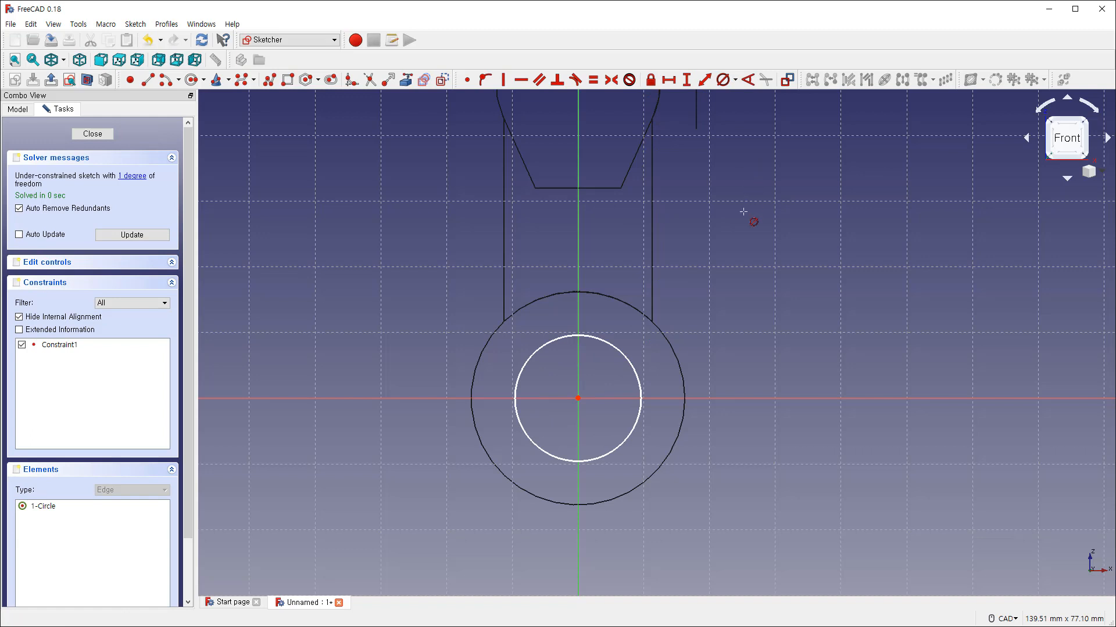
Step: Constrain the circle's diameter to 20.625 mm and close the sketch
left_click(641, 382)
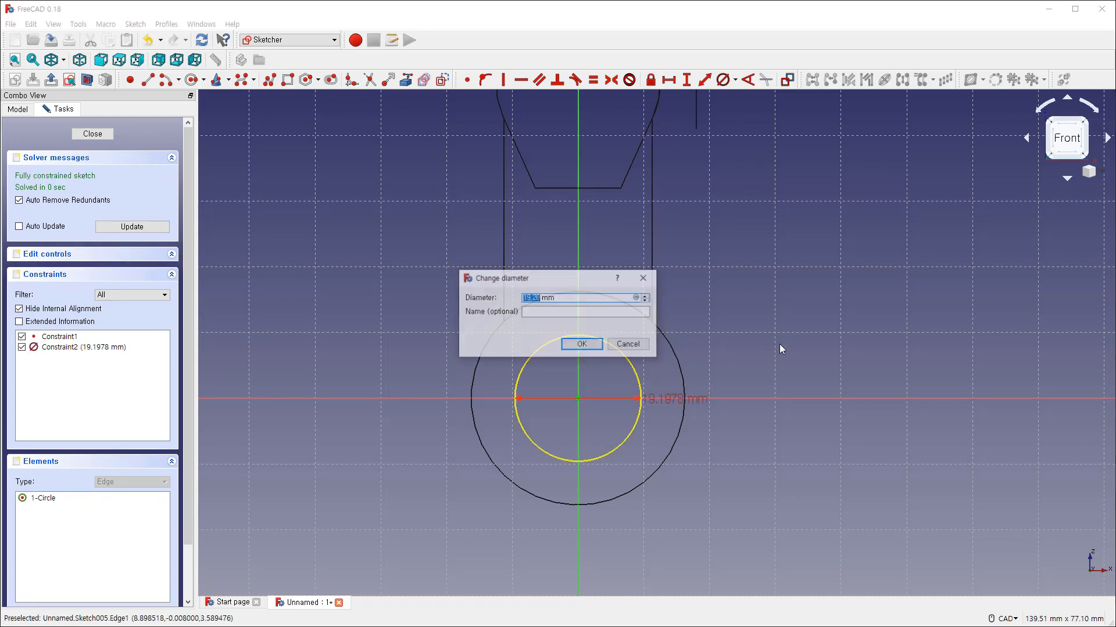
type("20.")
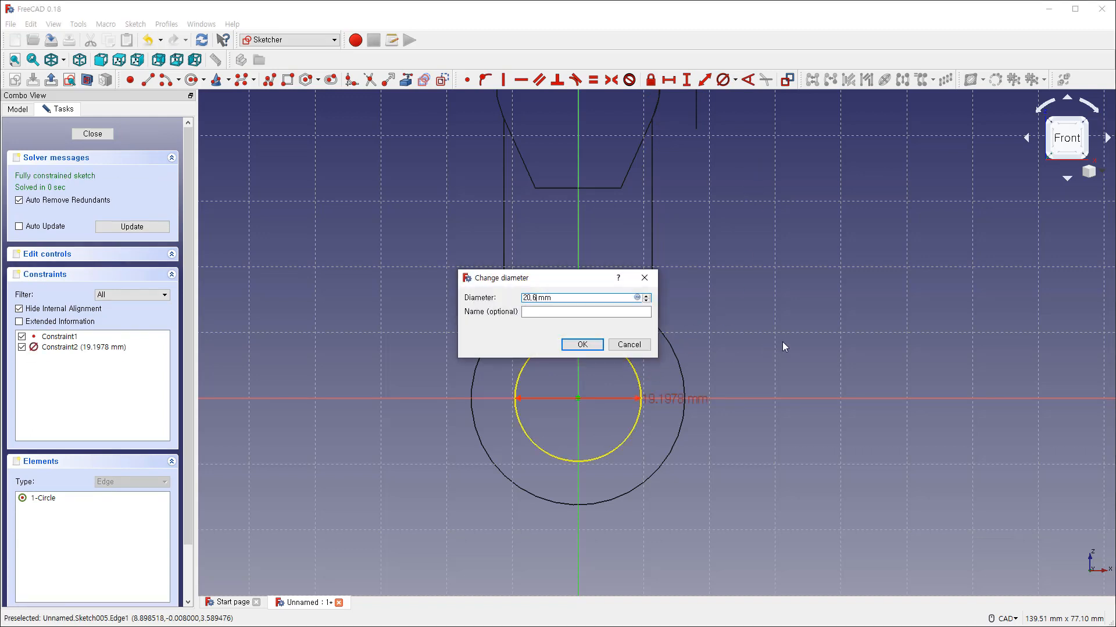
type("625")
key("Return")
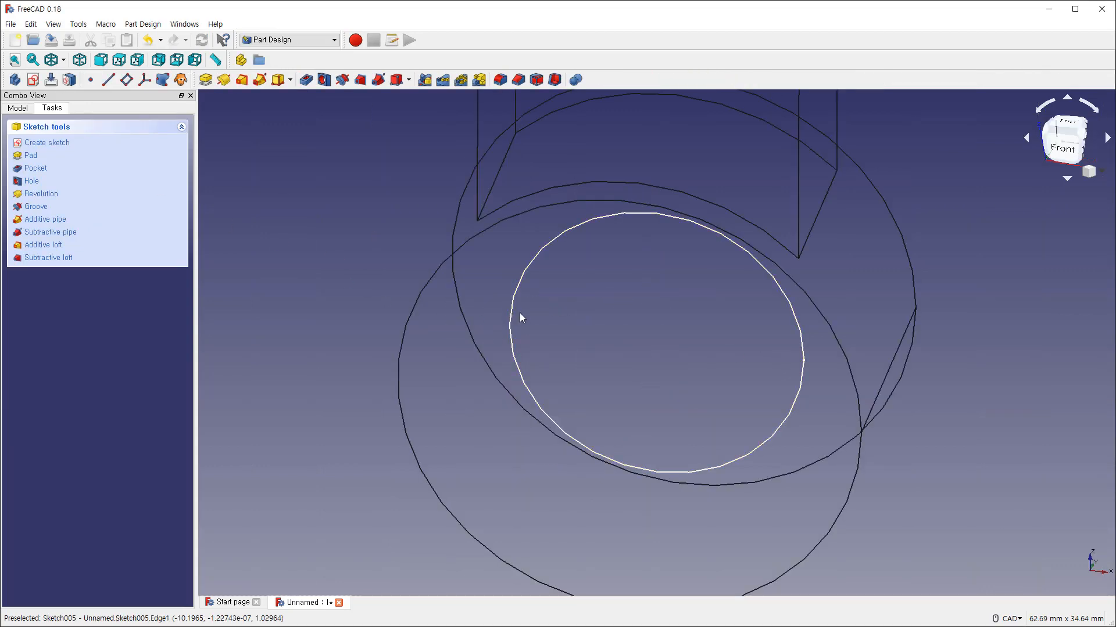
Step: Pad the second body's circle sketch 30 mm, symmetric to its plane
left_click(79, 59)
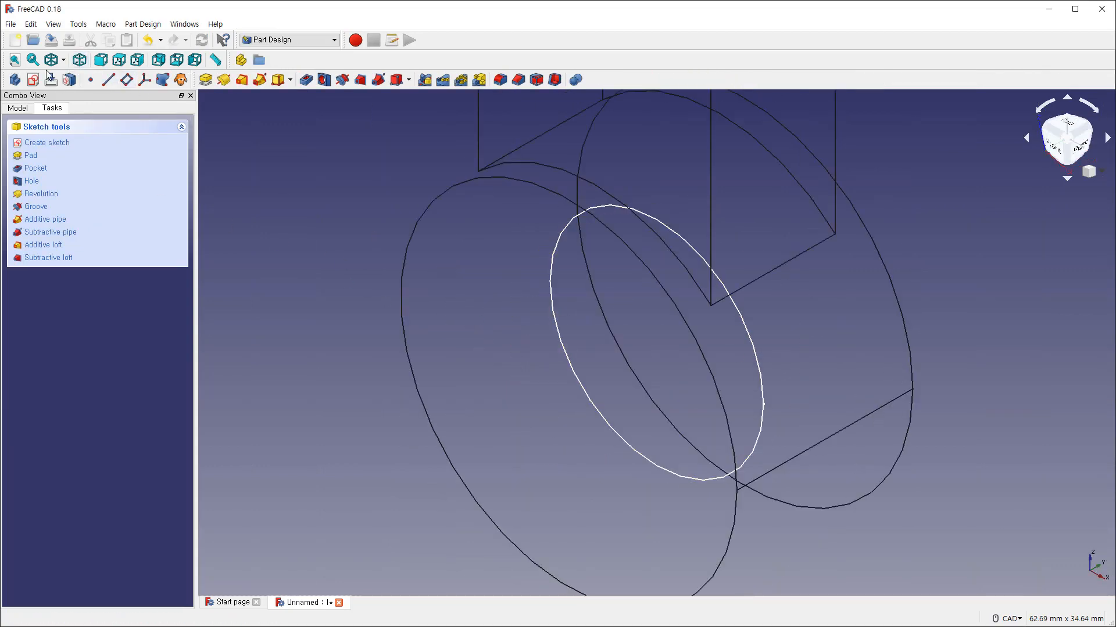
left_click(15, 60)
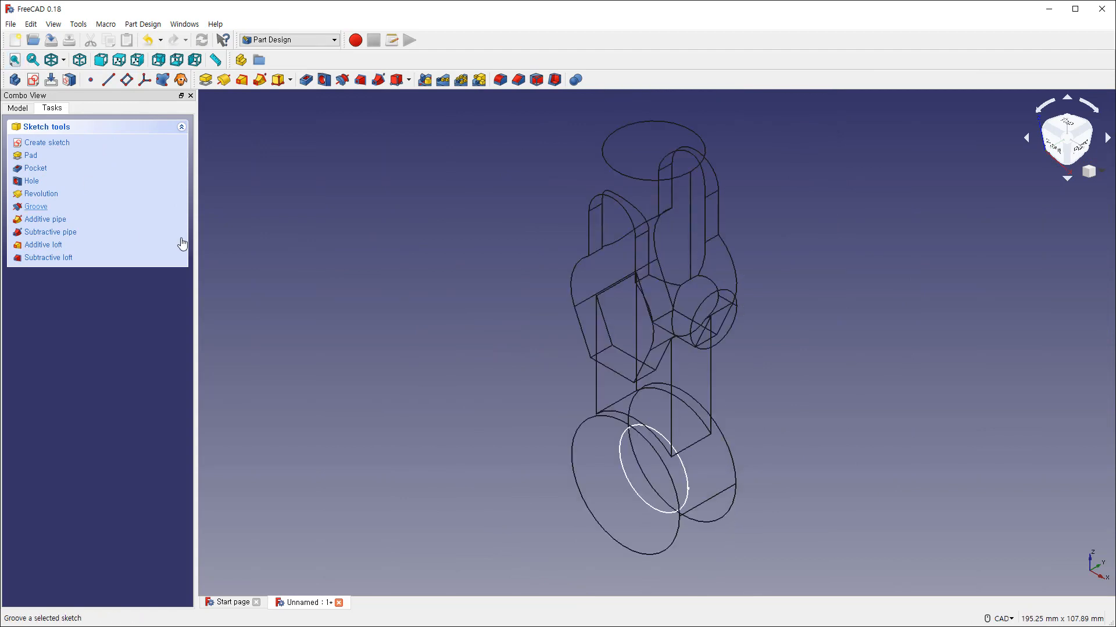
left_click(20, 108)
left_click(66, 186)
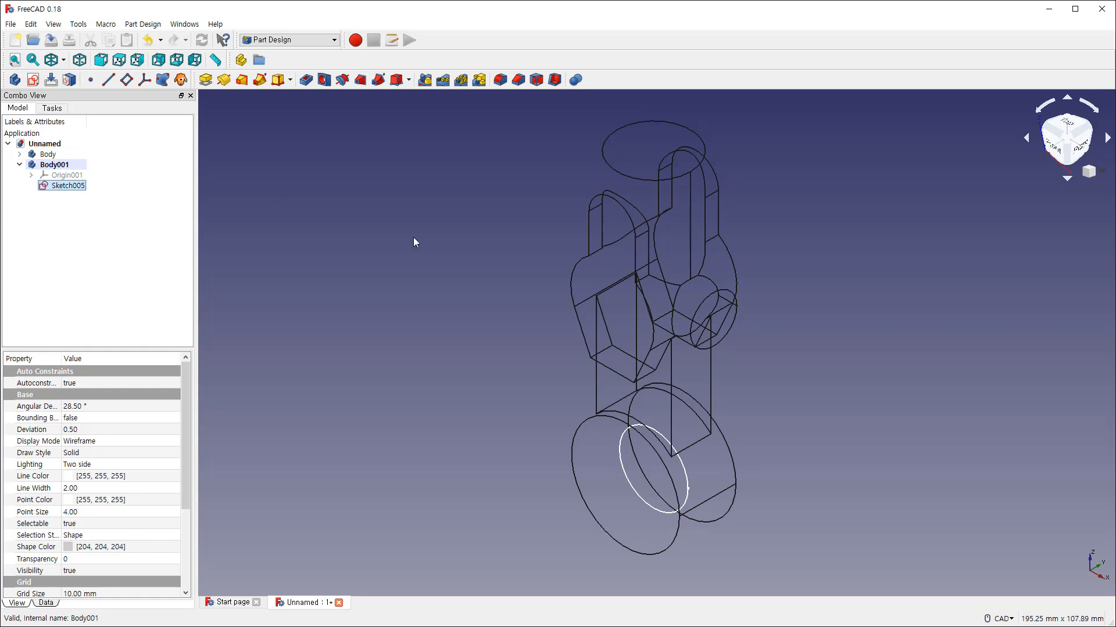
left_click(205, 81)
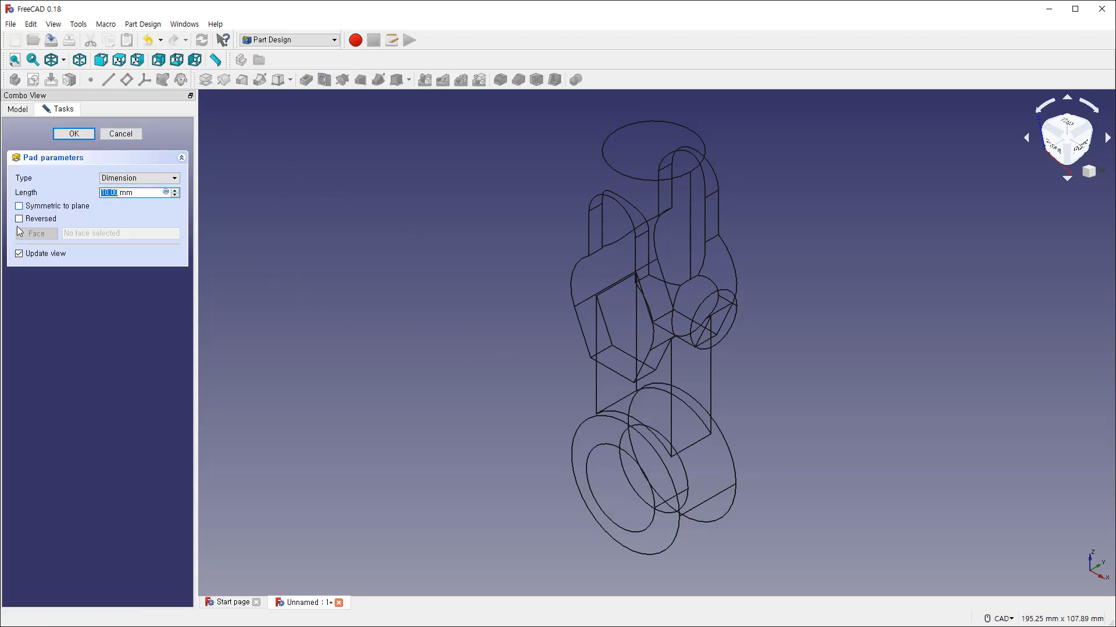
left_click(19, 206)
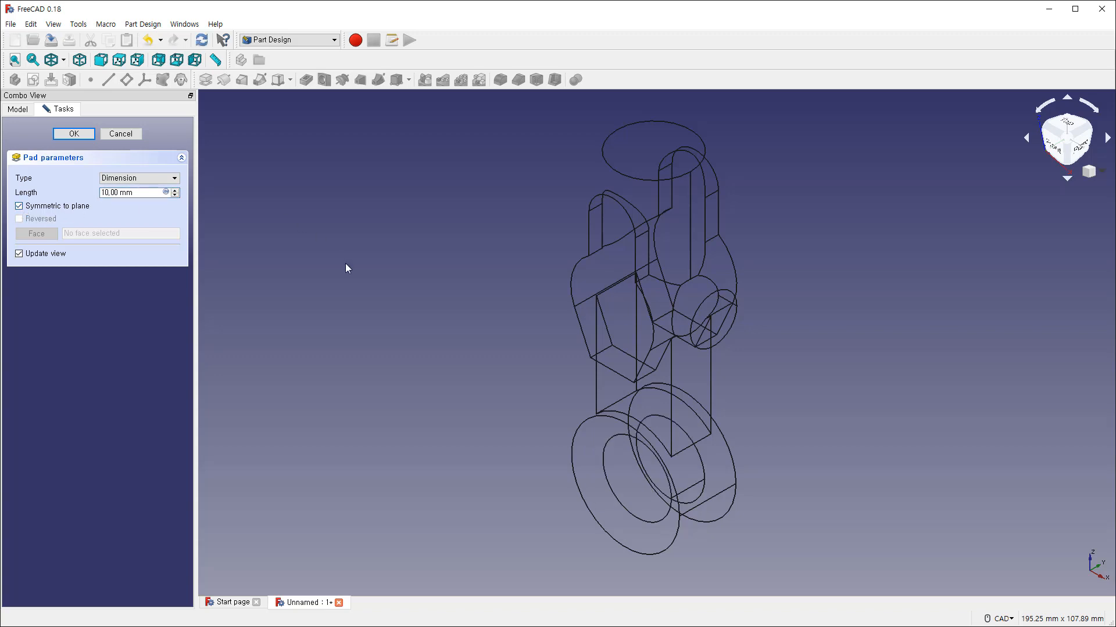
left_click(174, 191)
left_click(174, 191)
left_click(174, 190)
left_click_drag(141, 196, 74, 206)
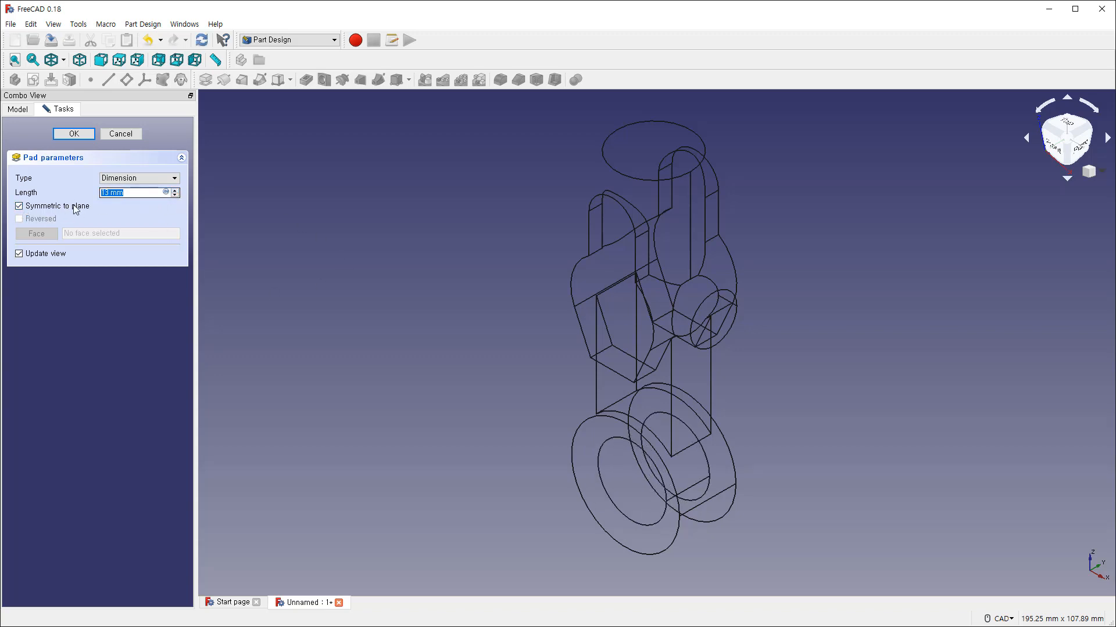
type("30")
key("Return")
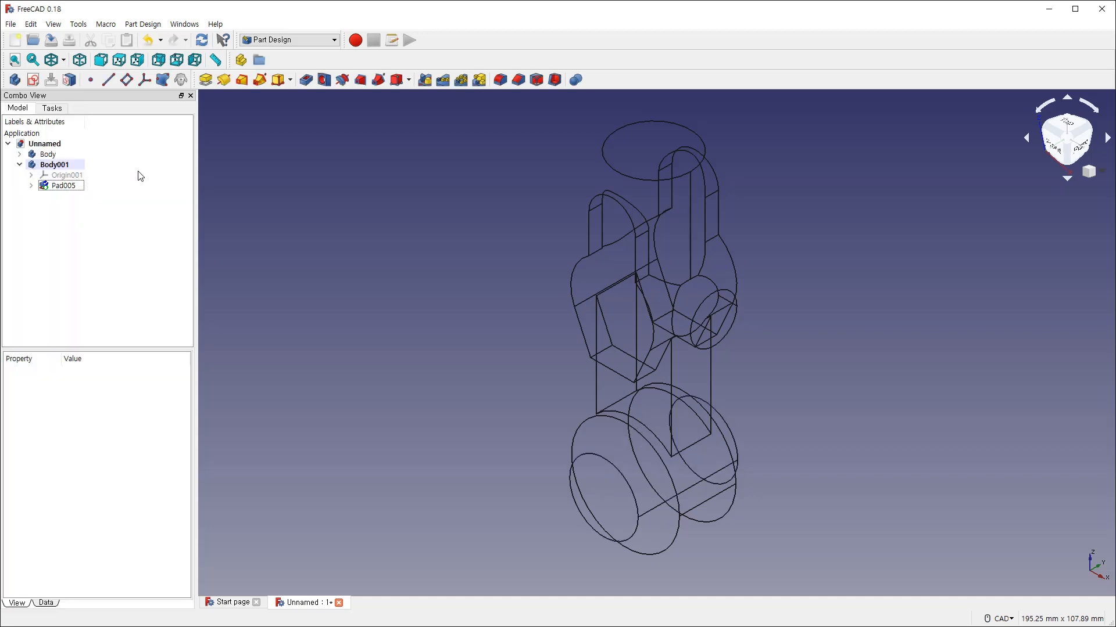
Step: Switch the display to flat lines and inspect the new cylinder passing through the lower cylinder
left_click(64, 60)
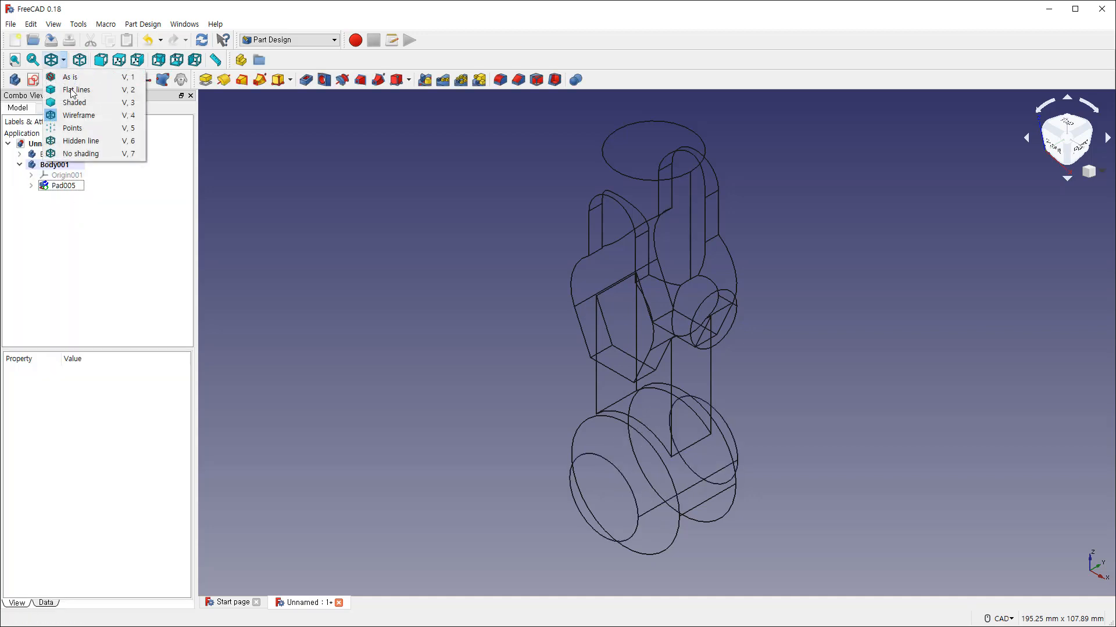
left_click(94, 91)
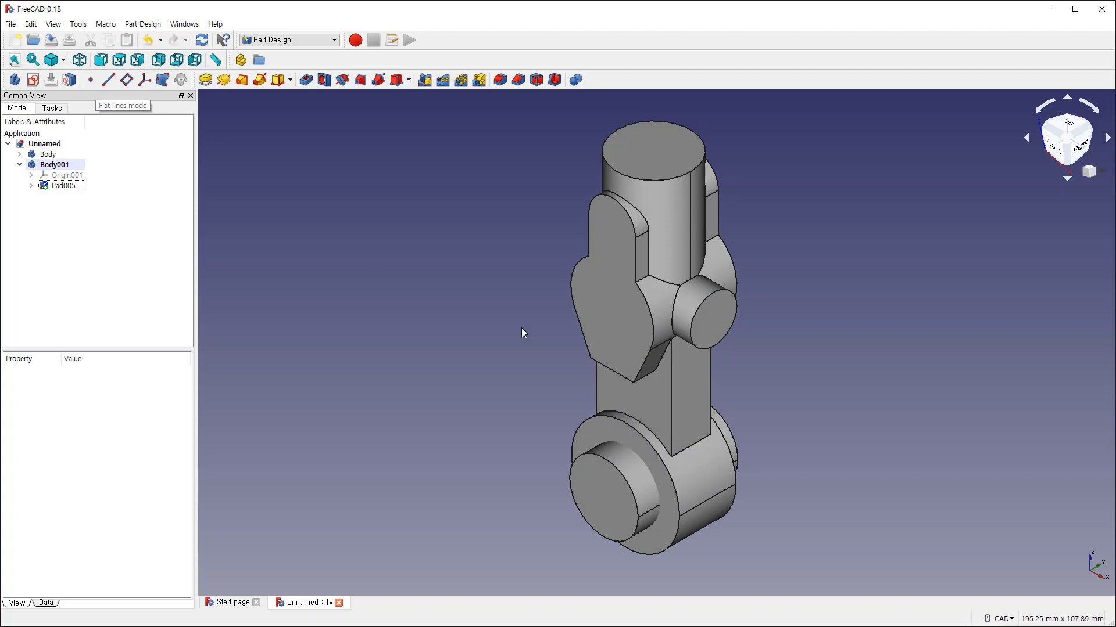
scroll(588, 472, "up", 5)
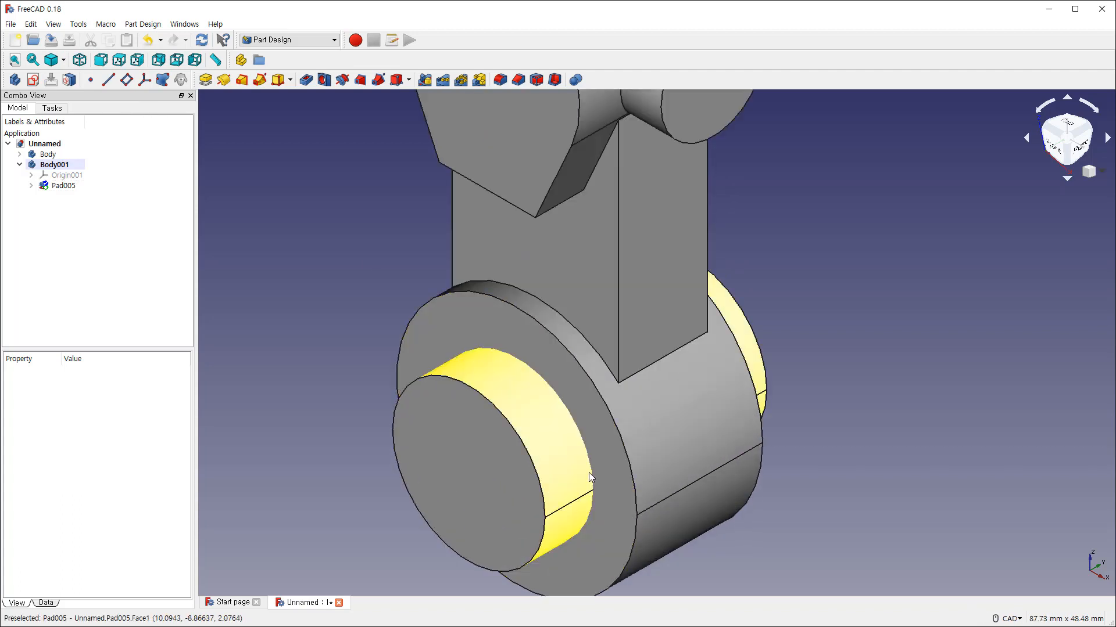
middle_click_drag(588, 473, 619, 433)
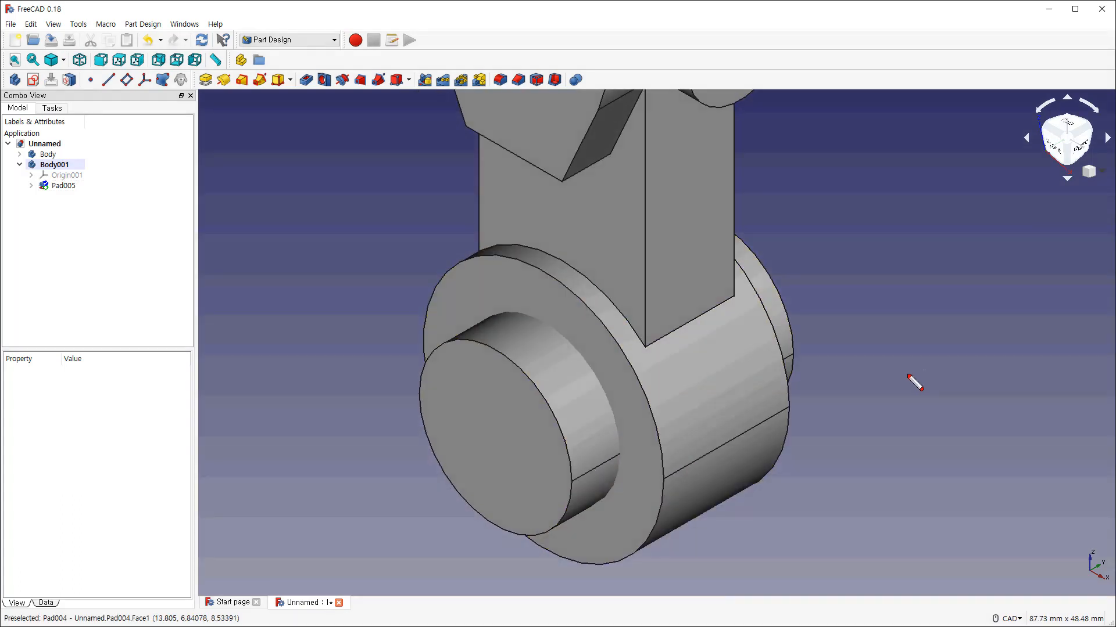
mouse_move(552, 329)
left_mouse_down()
mouse_move(589, 366)
mouse_move(604, 407)
mouse_move(557, 327)
mouse_move(603, 395)
left_mouse_up()
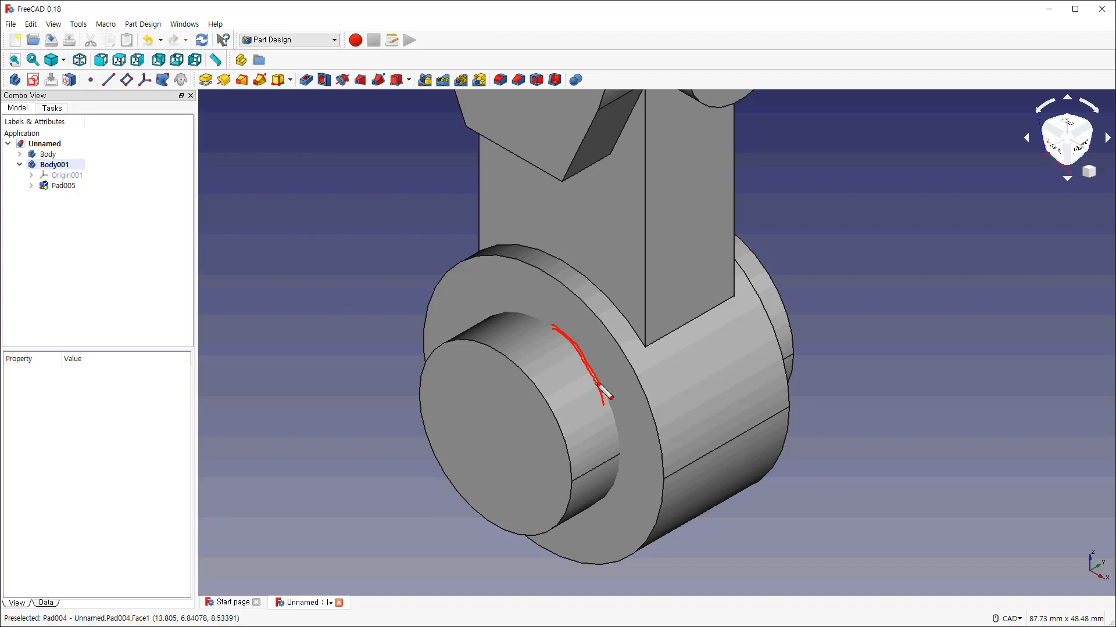
key("Escape")
scroll(622, 369, "down", 5)
scroll(738, 372, "up", 4)
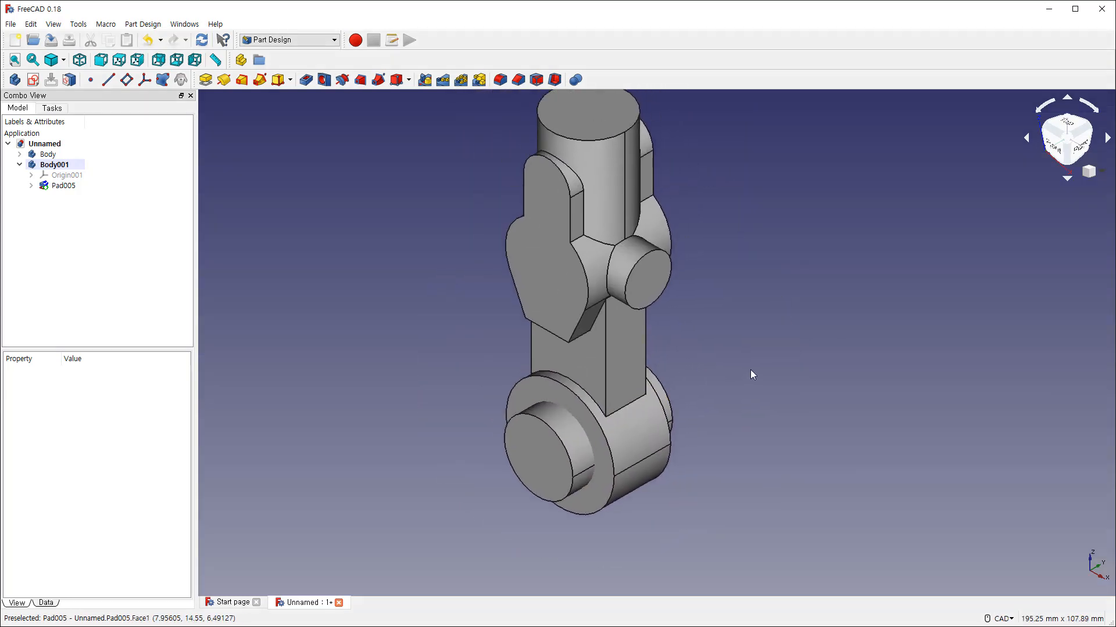
middle_click_drag(748, 395, 755, 364)
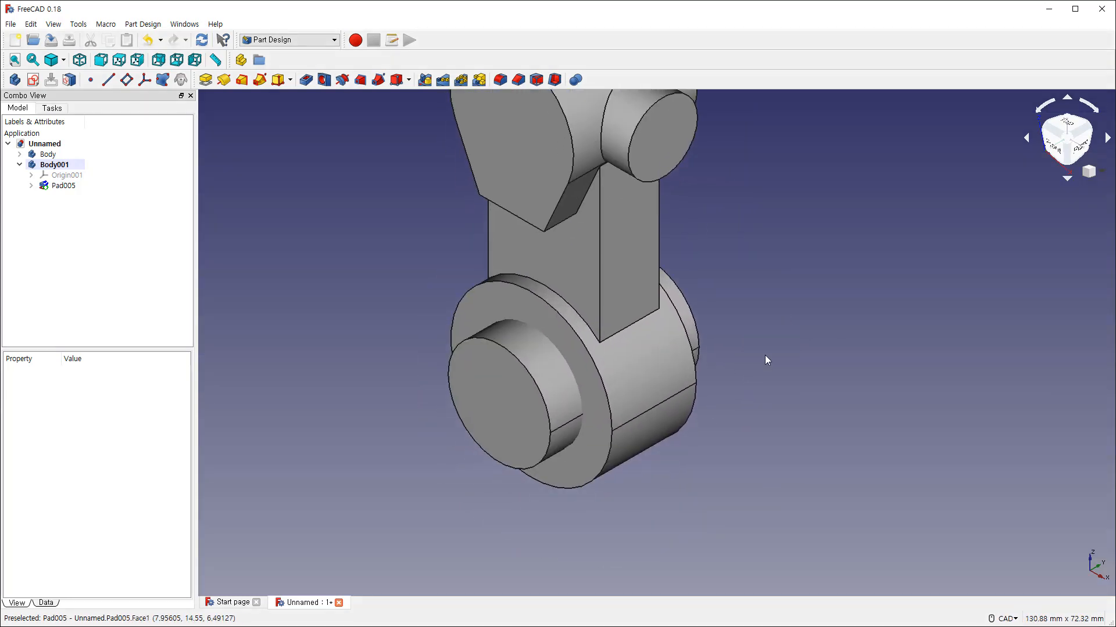
Step: Switch to the Part workbench and subtract Body001 from Body with a boolean Cut
left_click(316, 40)
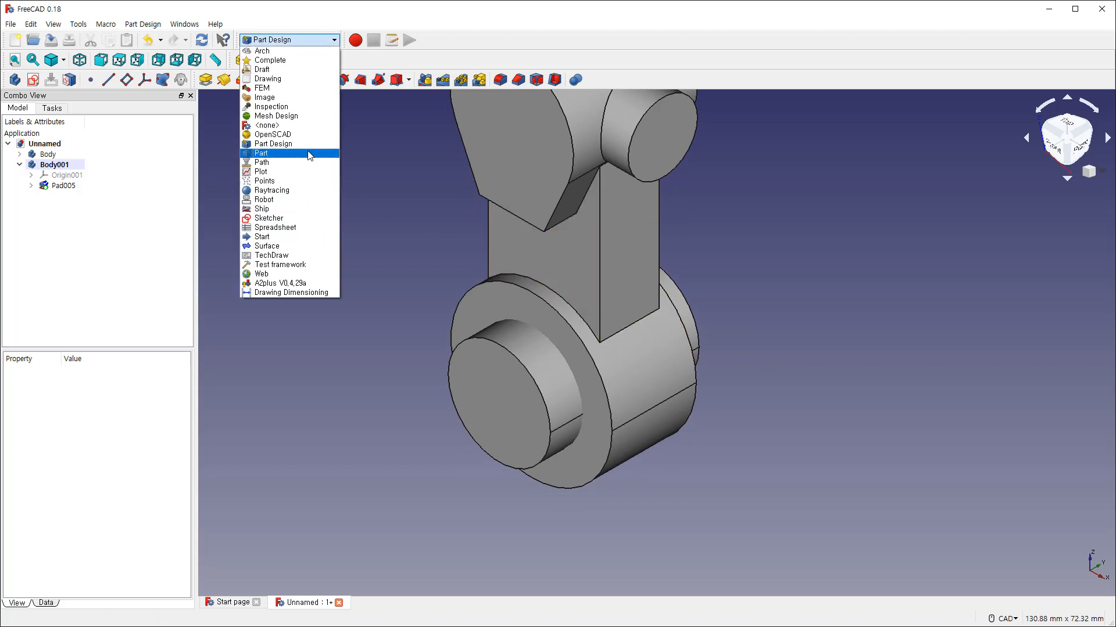
left_click(309, 154)
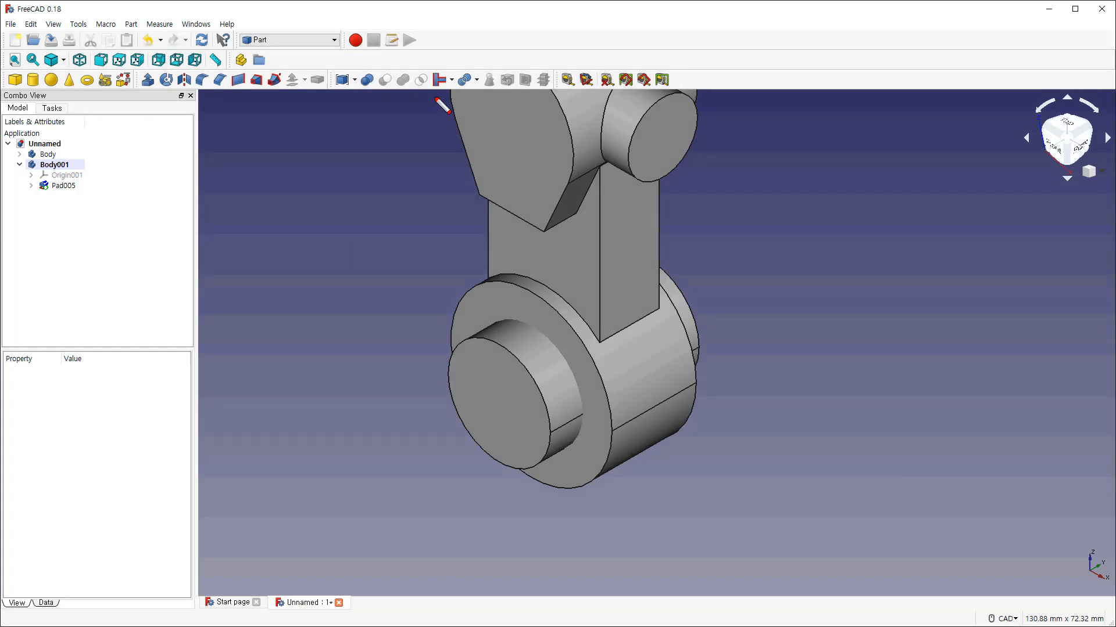
mouse_move(435, 99)
left_mouse_down()
mouse_move(327, 102)
mouse_move(357, 64)
mouse_move(433, 63)
mouse_move(445, 100)
left_mouse_up()
key("Escape")
left_click(20, 165)
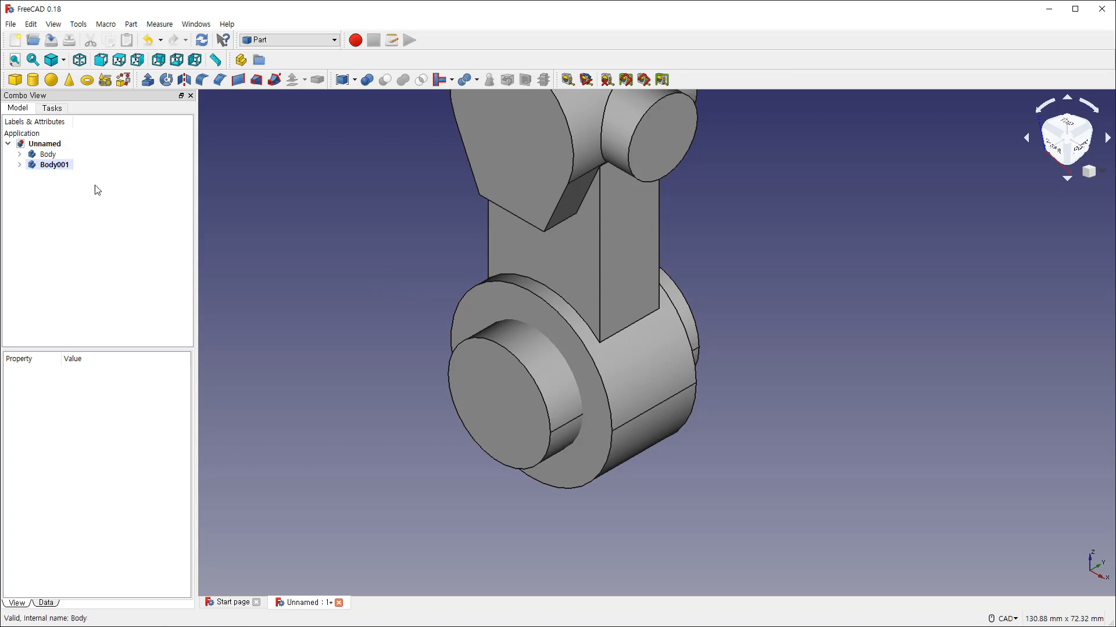
left_click(53, 155)
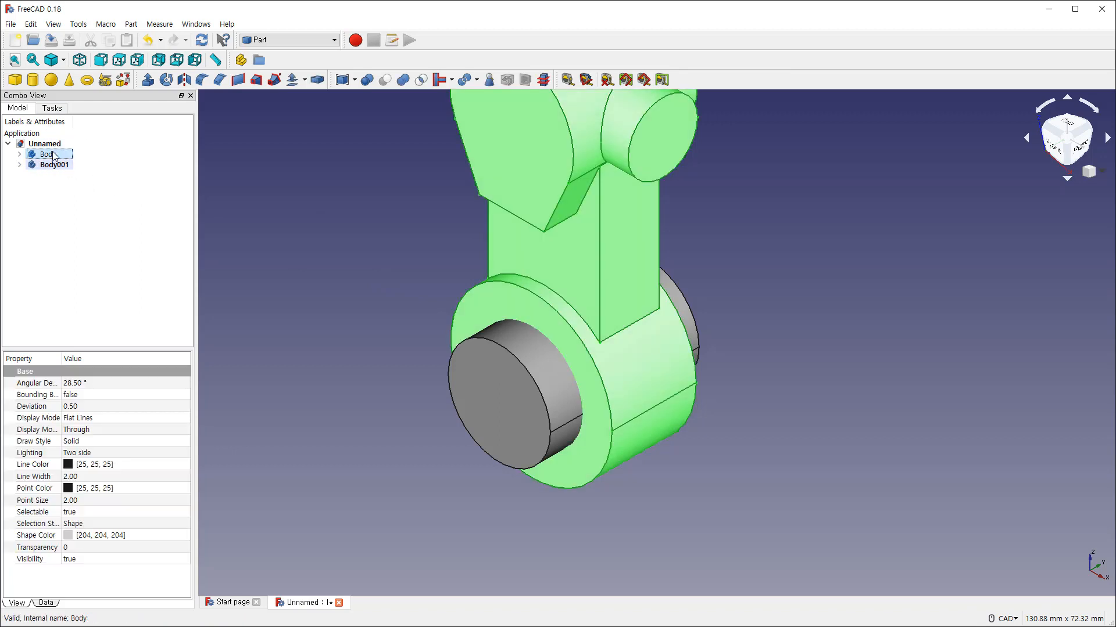
left_click(57, 165, "ctrl")
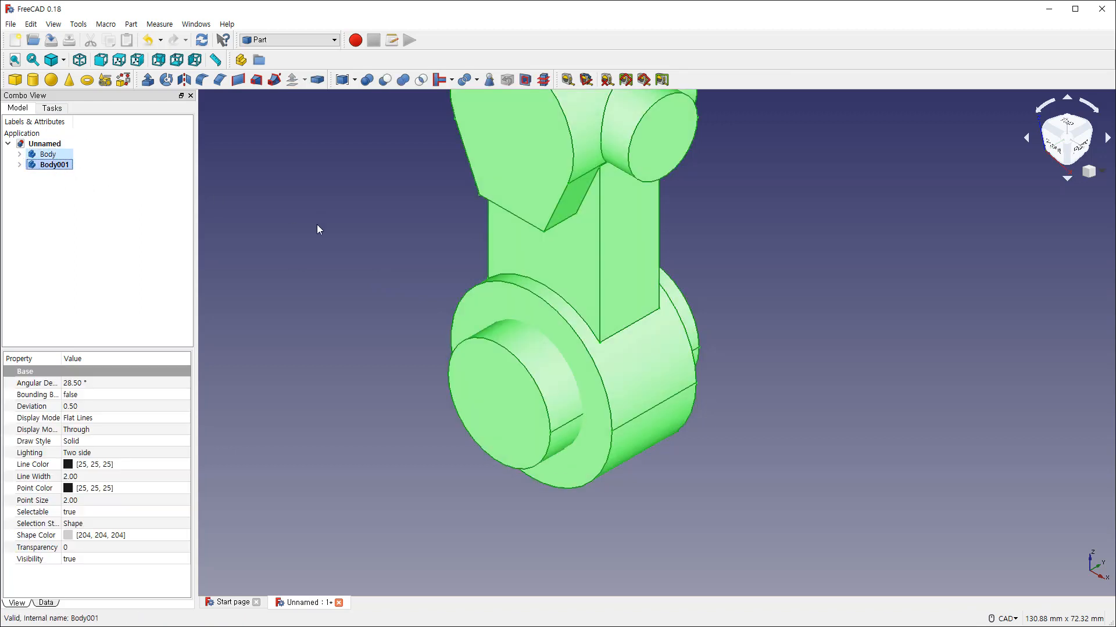
left_click(384, 80)
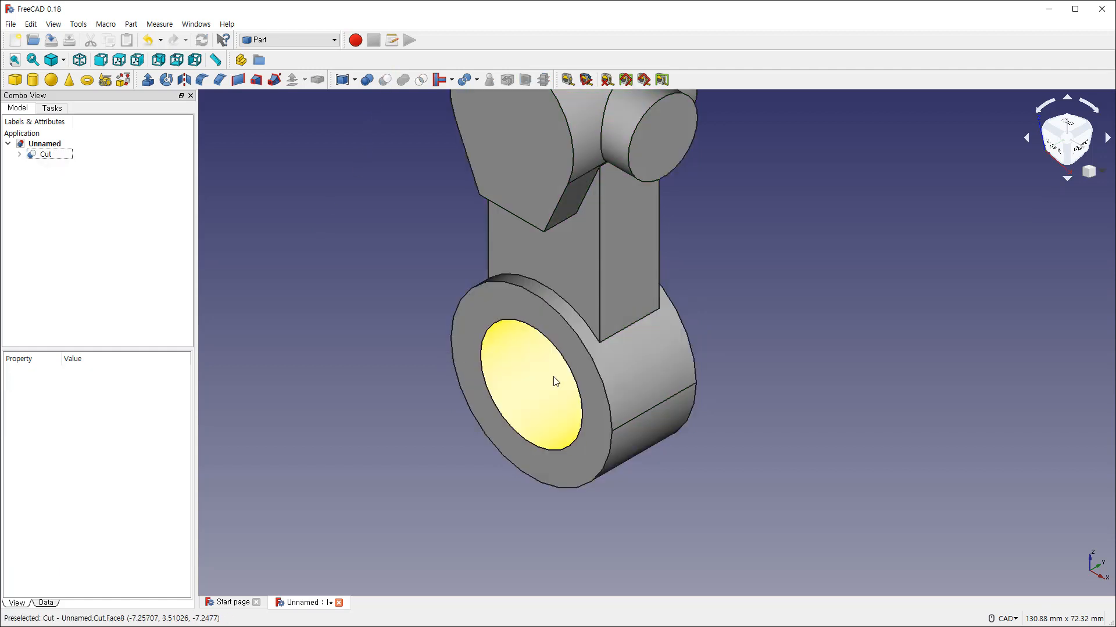
Step: Return to the Part Design workbench, create a new body and start a sketch on its XZ plane
middle_click_drag(615, 277, 625, 342)
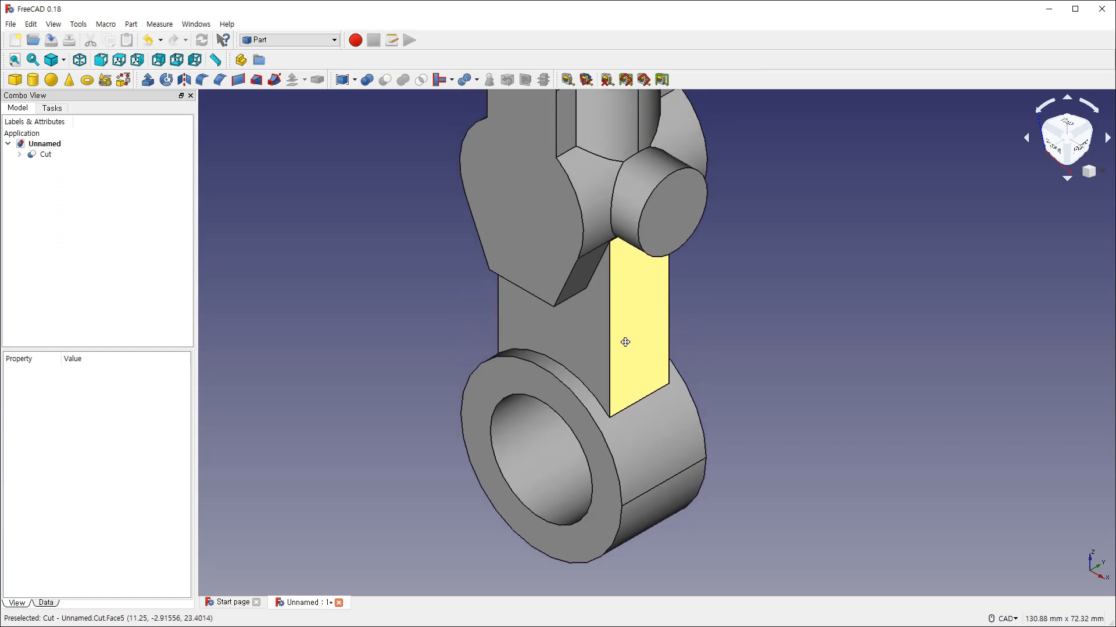
scroll(625, 347, "down", 3)
middle_click_drag(617, 279, 601, 331)
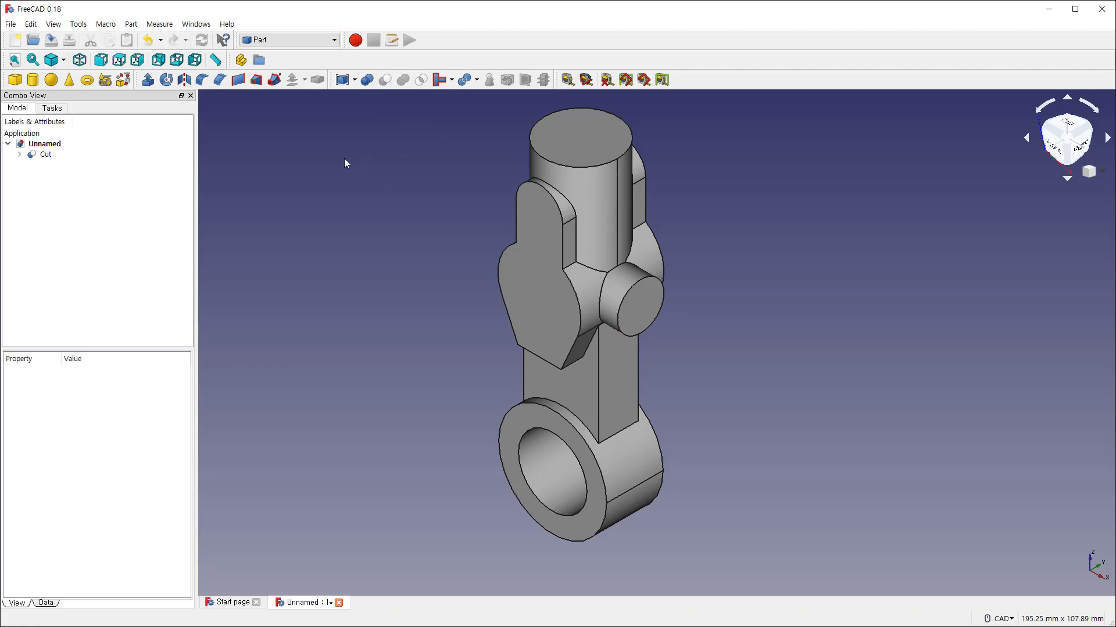
left_click(302, 39)
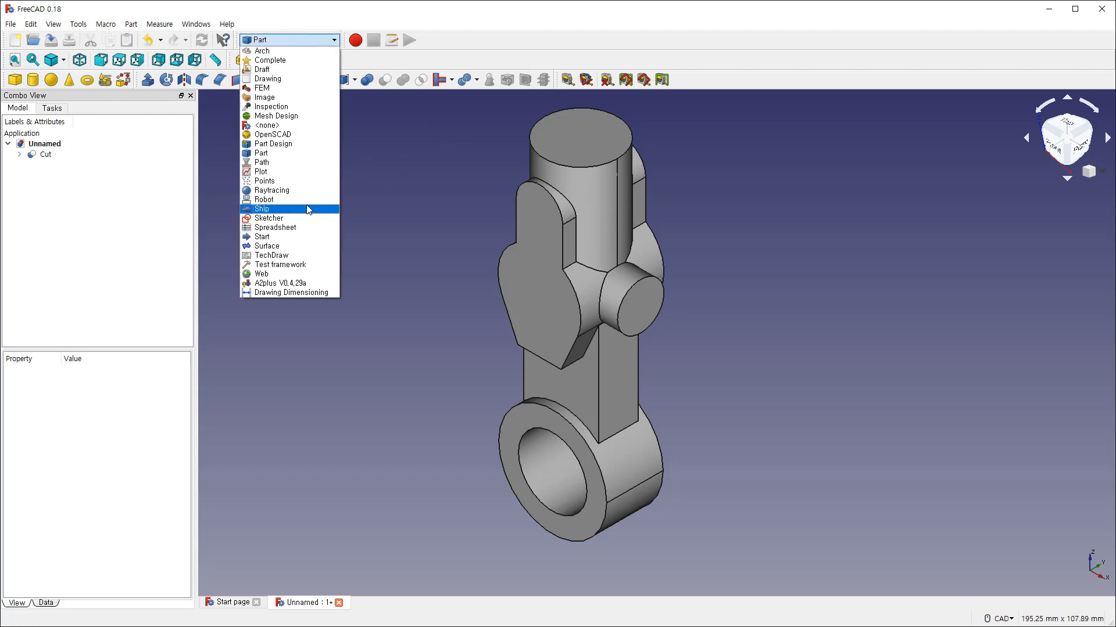
left_click(305, 143)
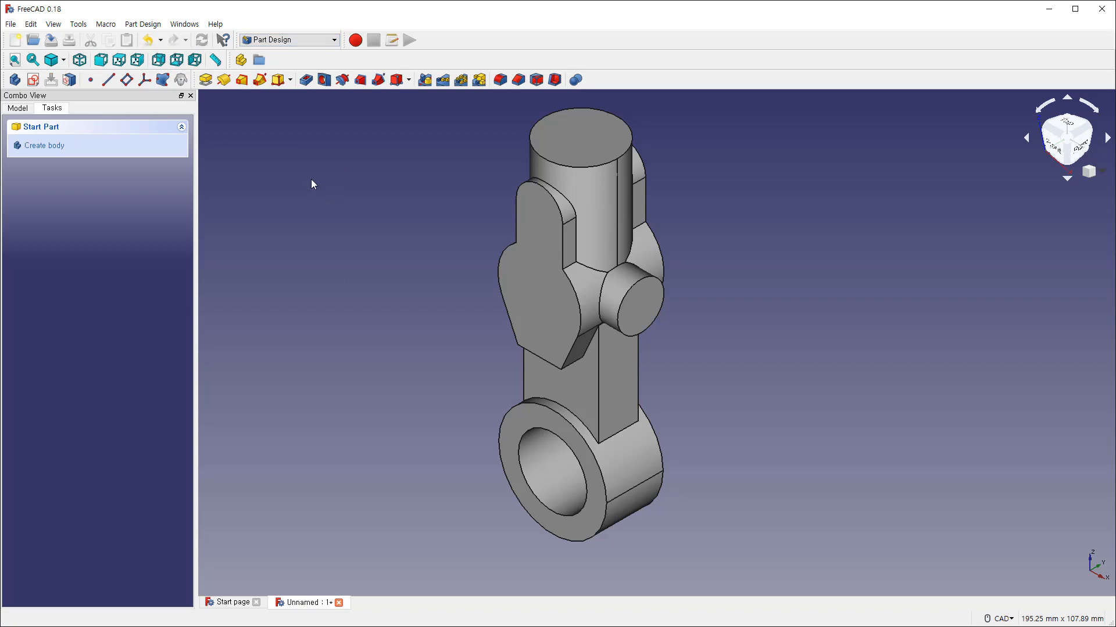
left_click(45, 146)
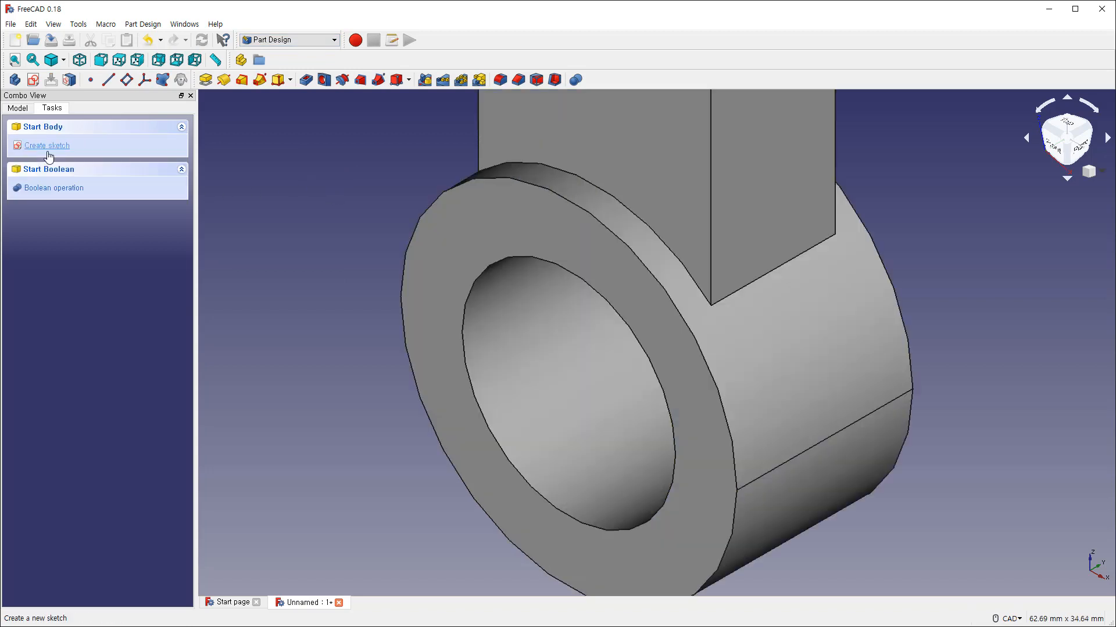
left_click(57, 149)
scroll(433, 340, "down", 5)
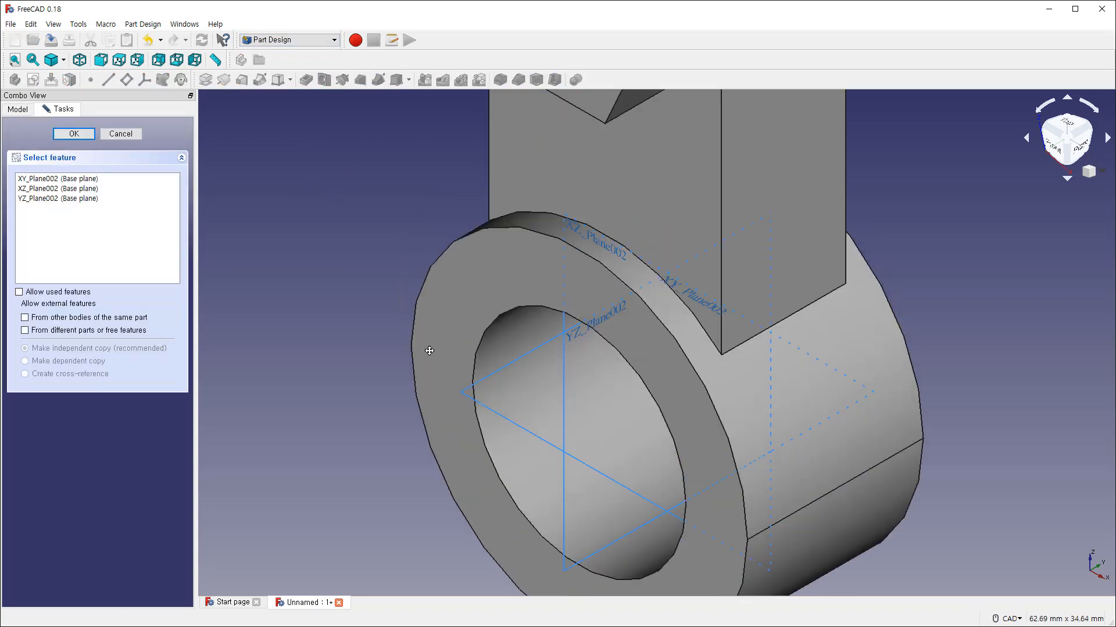
middle_click_drag(452, 316, 452, 359)
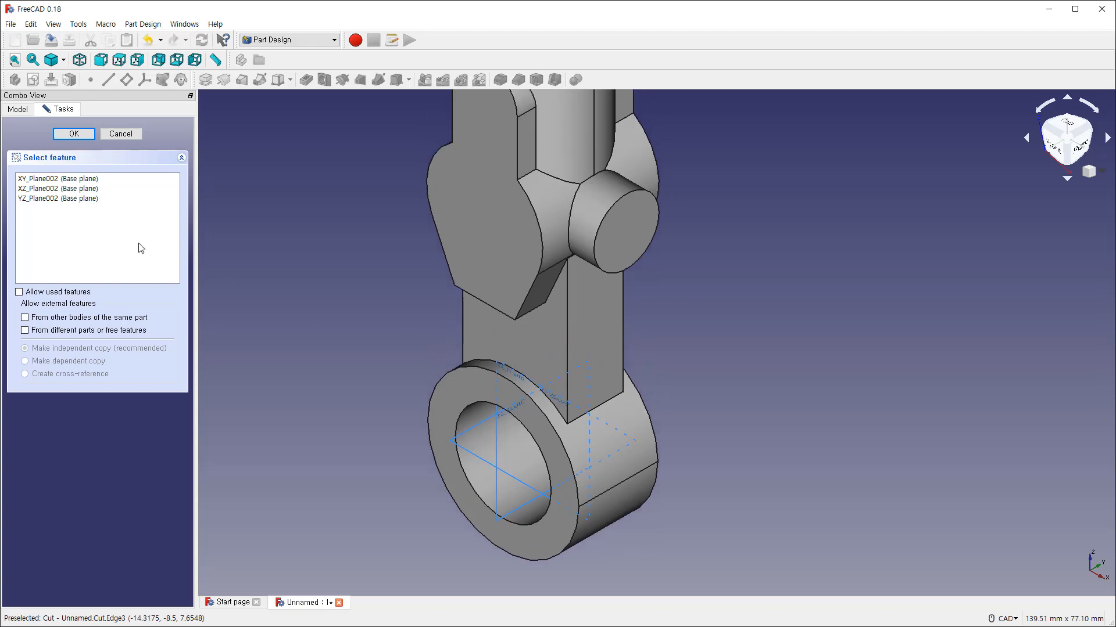
left_click(32, 189)
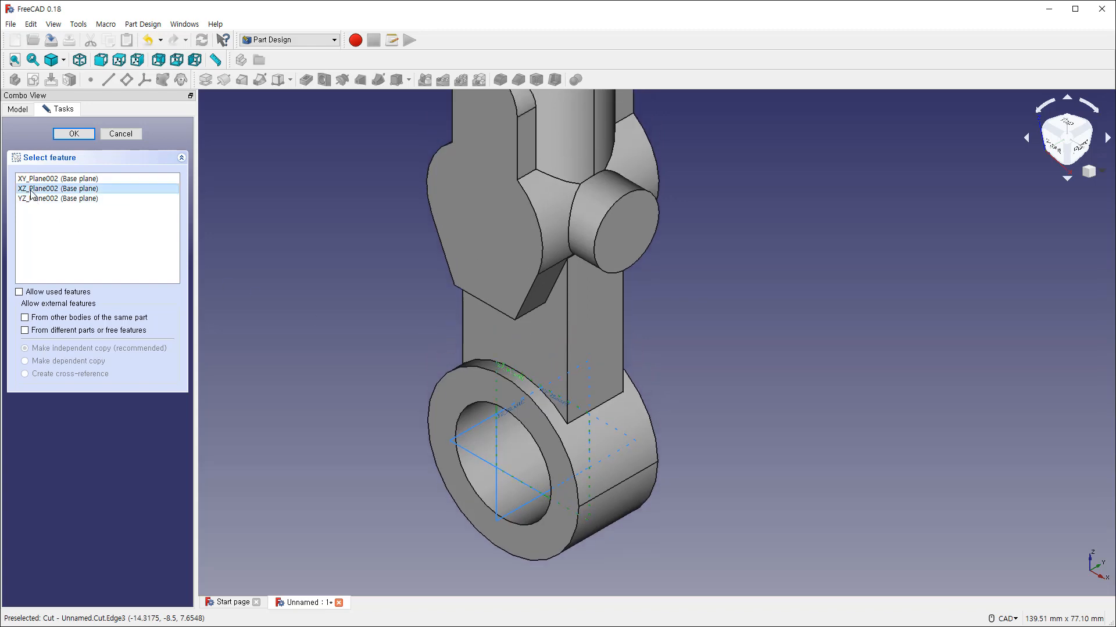
left_click(73, 134)
Step: Switch the display to wireframe and draw a circle about 12 mm in diameter on the vertical axis, inside the upper rounded plate outline
mouse_move(590, 208)
middle_mouse_down()
mouse_move(638, 304)
mouse_move(545, 321)
middle_mouse_up()
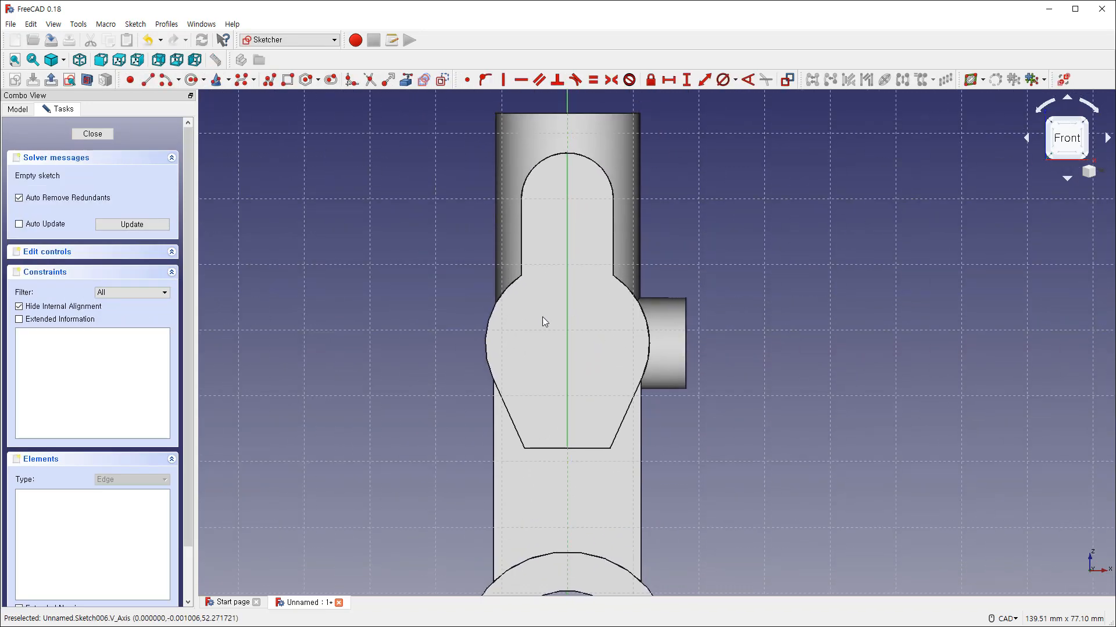
left_click(63, 60)
left_click(86, 116)
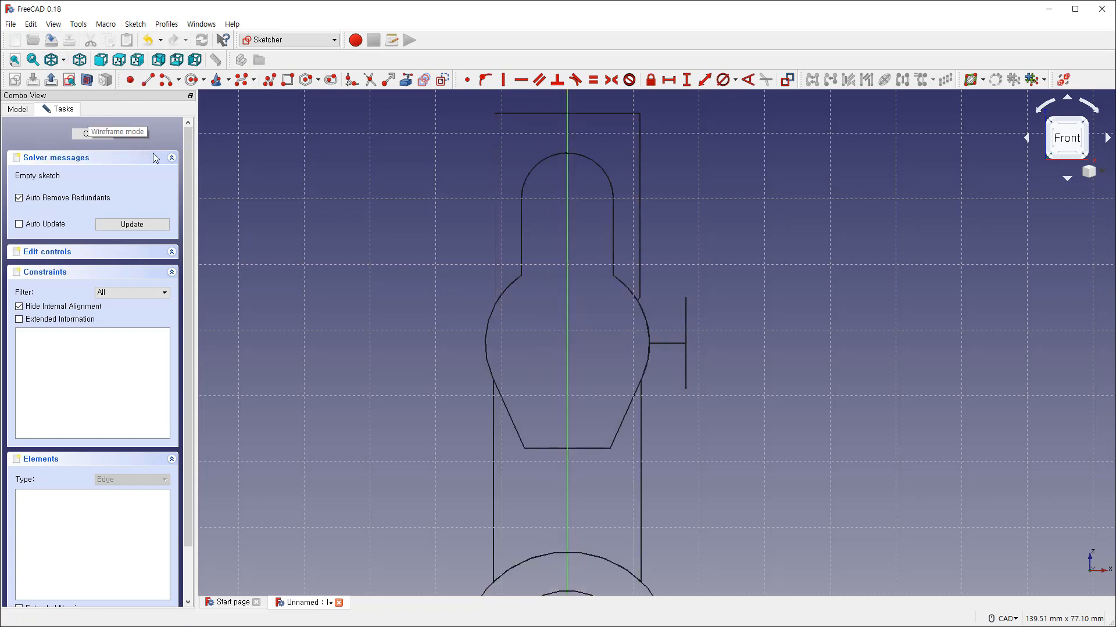
left_click(192, 80)
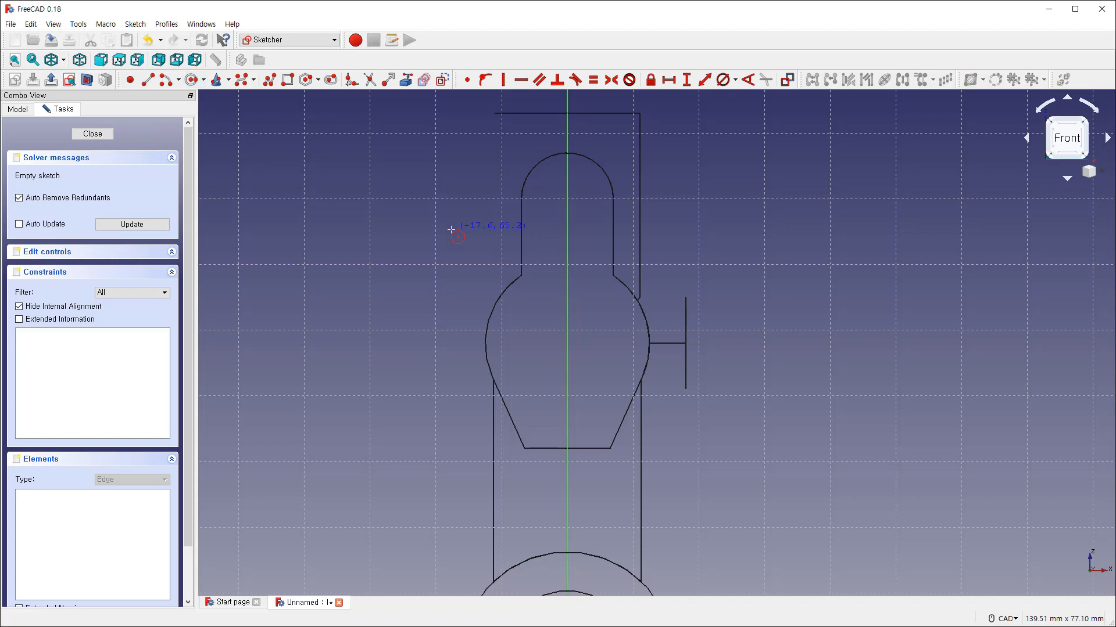
left_click(569, 346)
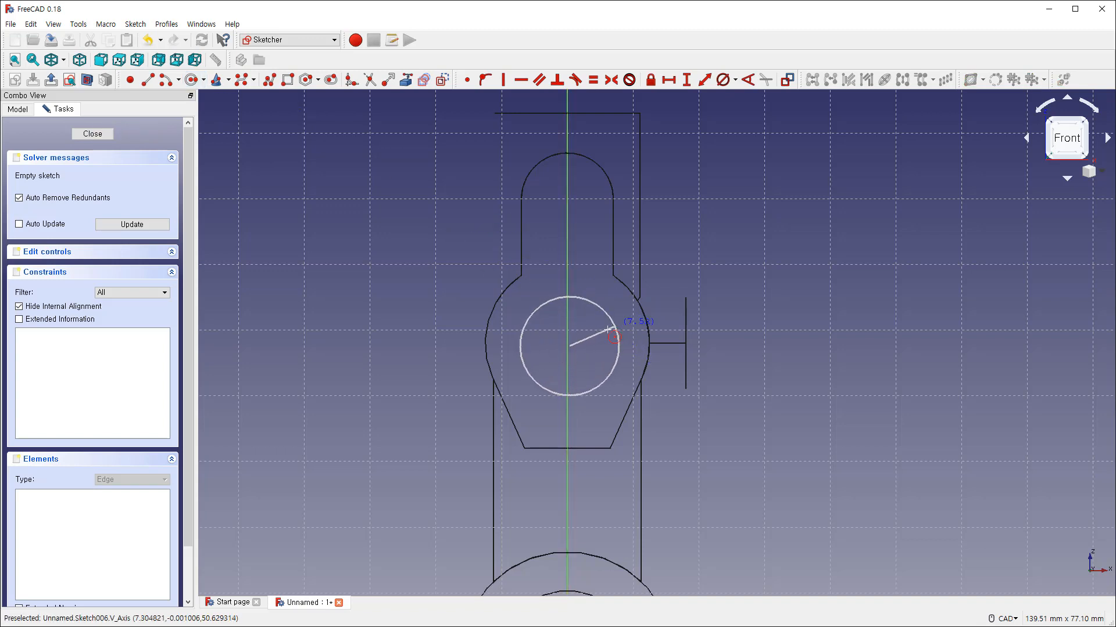
left_click(606, 334)
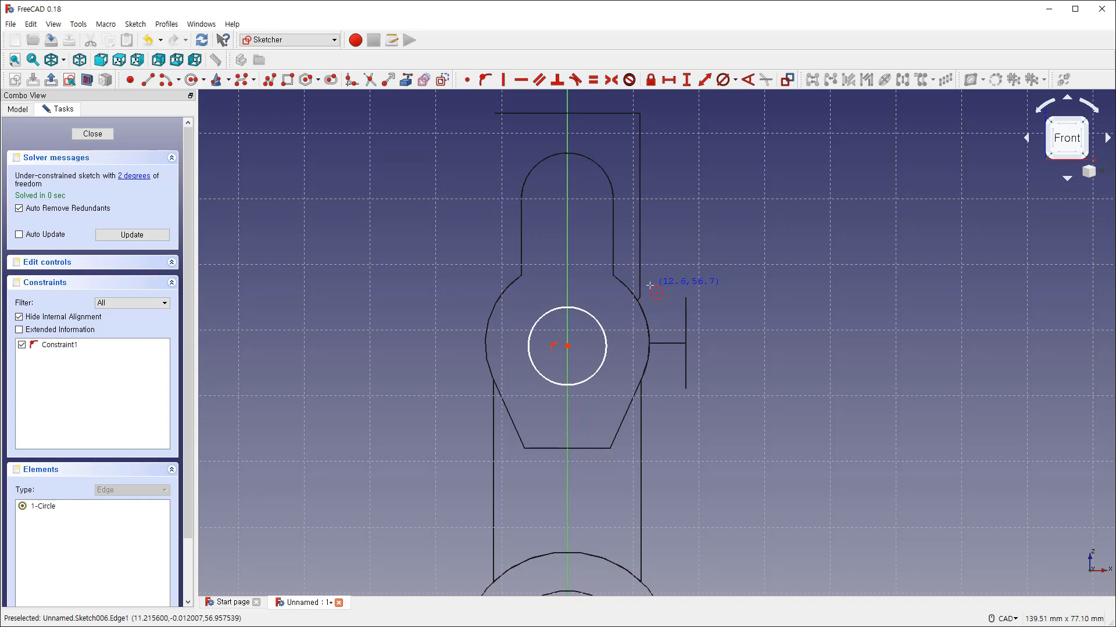
middle_click_drag(612, 380, 567, 236)
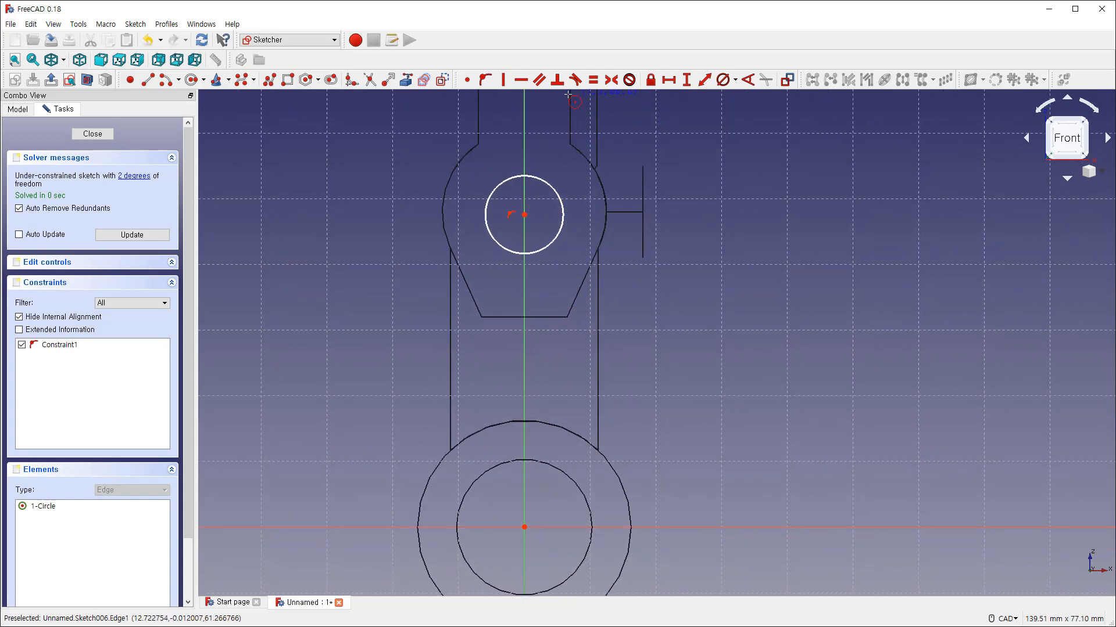
Step: Constrain the circle's centre to a vertical distance of 48 mm from the origin and place the dimension clear of the outline
left_click(687, 79)
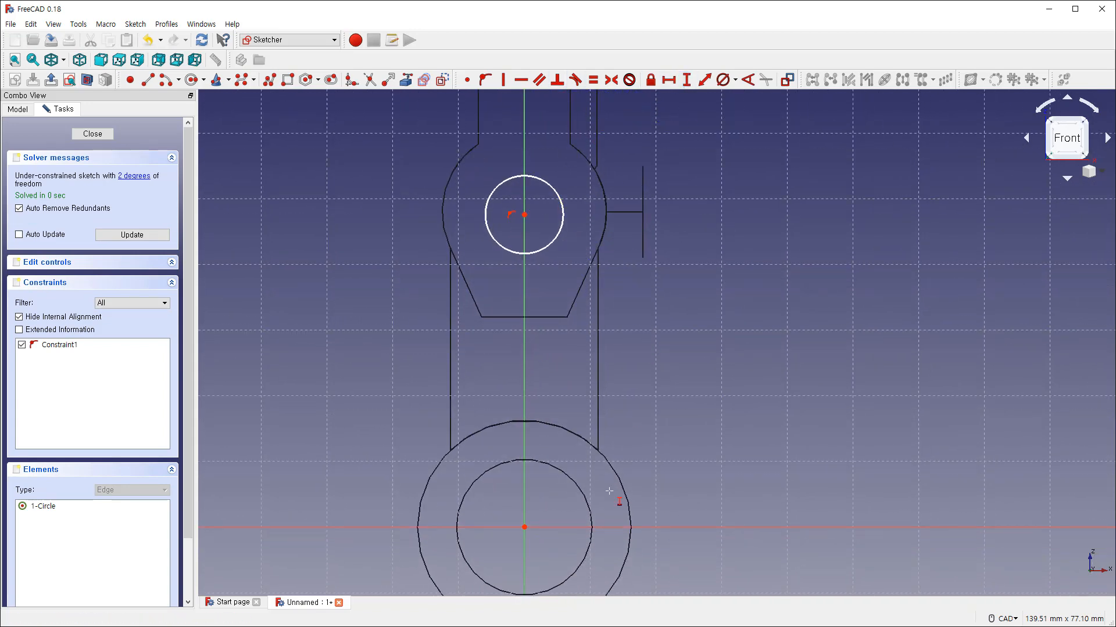
left_click(523, 527)
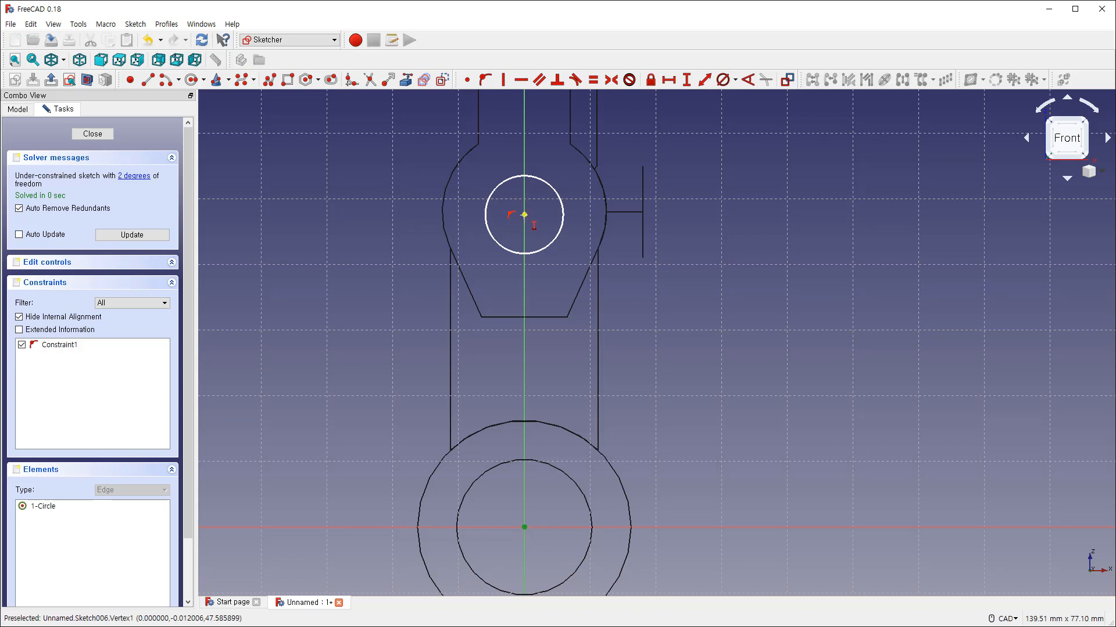
left_click(524, 215)
type("48")
key("Return")
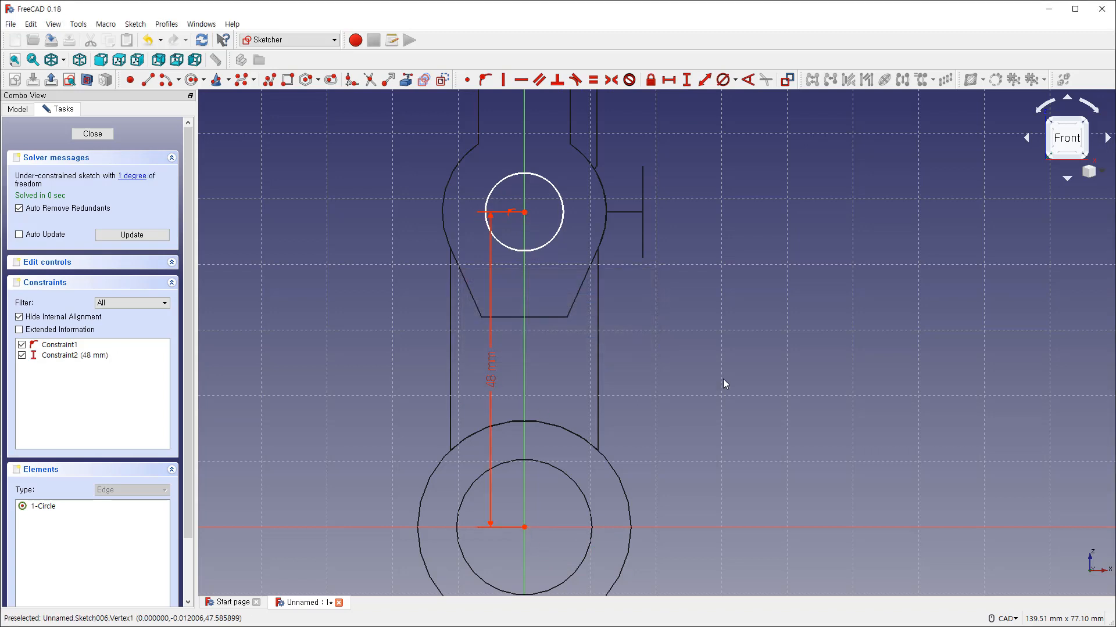
left_click_drag(497, 380, 415, 382)
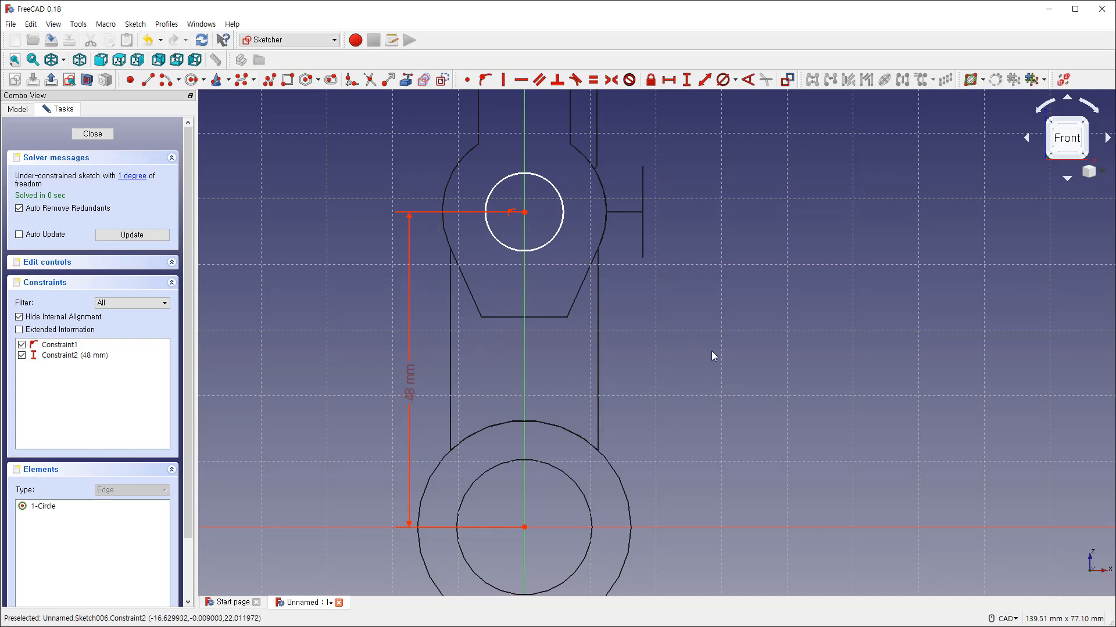
Step: Constrain the circle's diameter to 17.45 mm
left_click(723, 80)
left_click(559, 198)
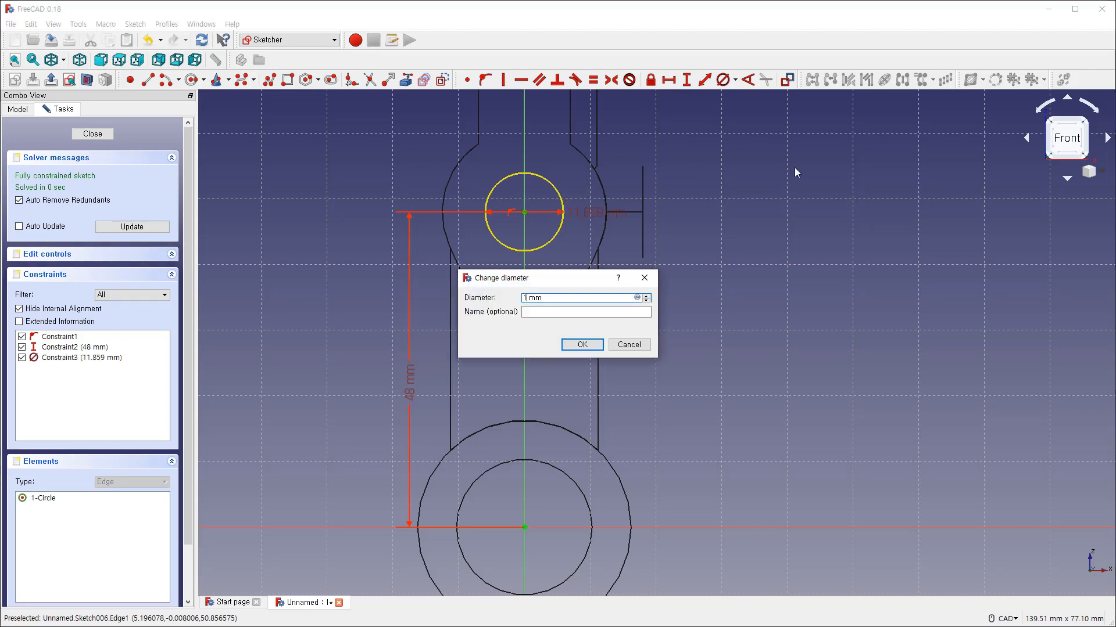
type("17.45")
key("Return")
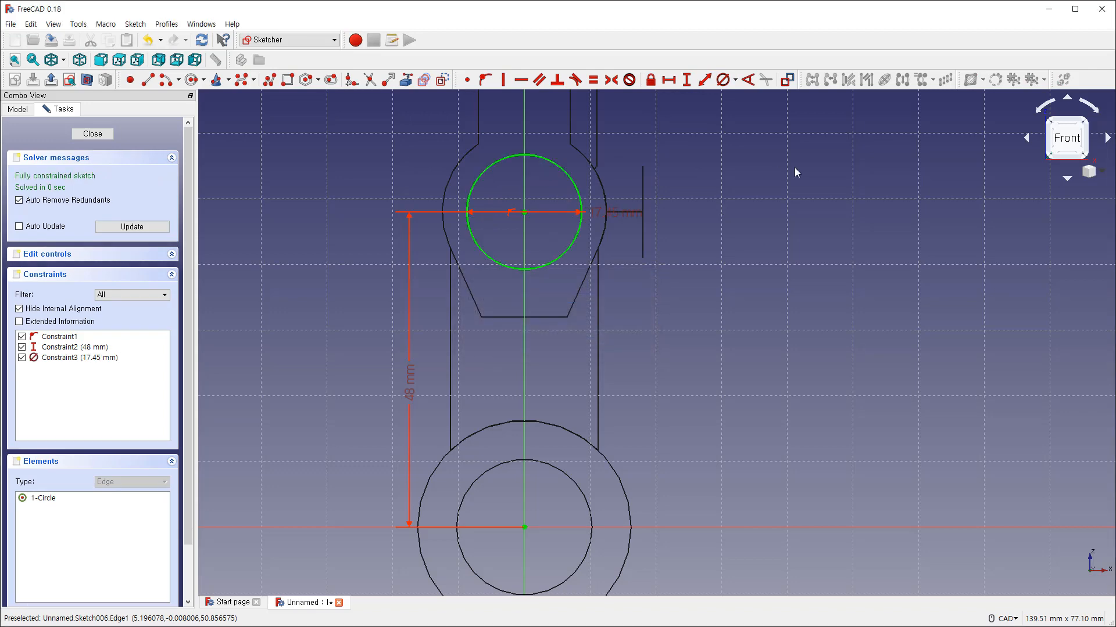
Step: Draw a small rectangle across the vertical axis, overlapping the lowest part of the 17.45 mm circle
scroll(516, 318, "up", 4)
middle_click_drag(540, 296, 514, 332)
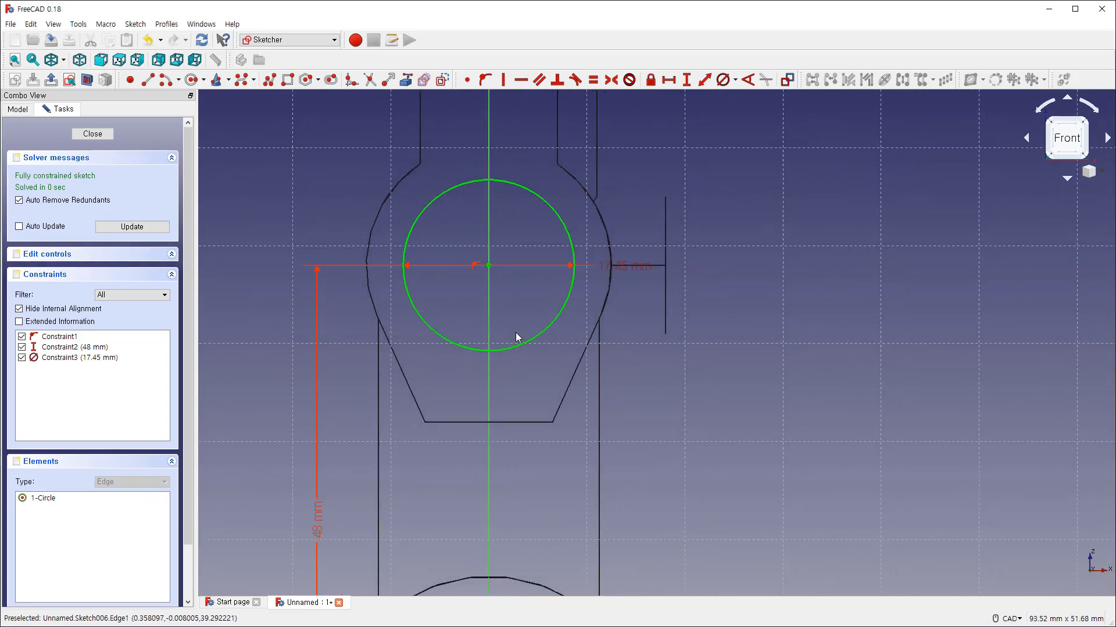
left_click(287, 80)
left_click(467, 336)
left_click(507, 379)
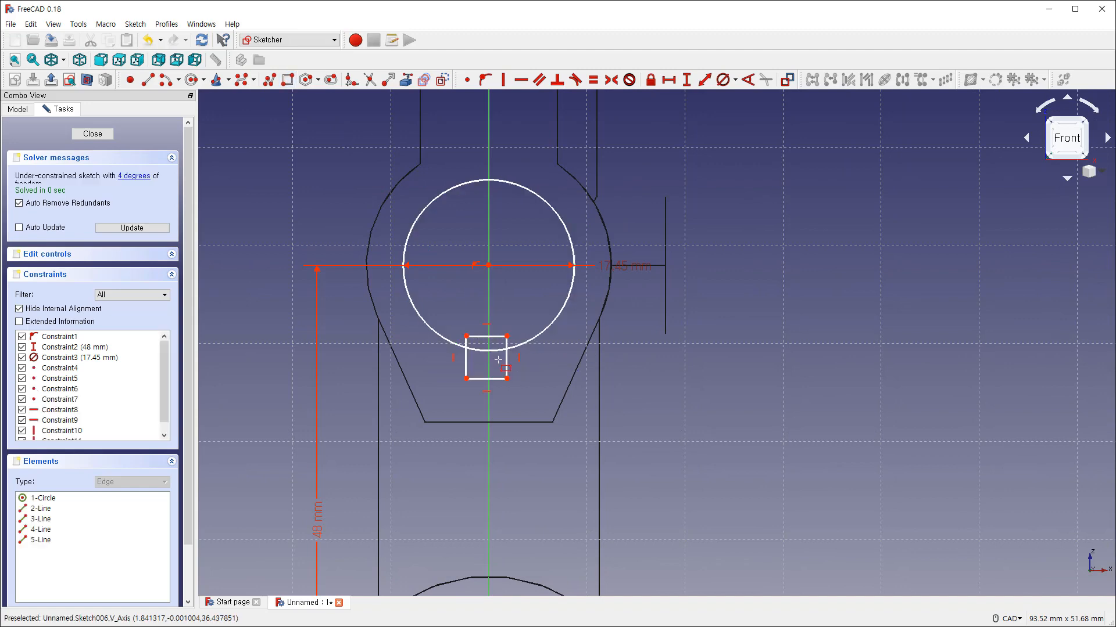
Step: Trim the circle's arc inside the rectangle and the rectangle's sides inside the circle, and delete the rectangle's upper edge to form a keyway outline
left_click(371, 82)
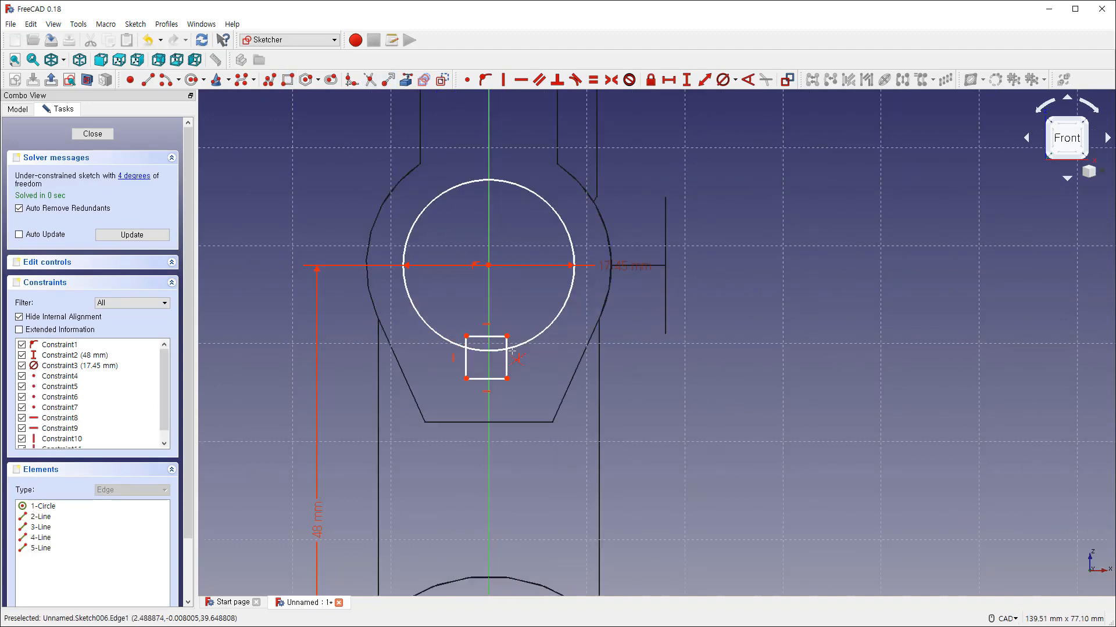
scroll(507, 352, "up", 4)
left_click(506, 354)
left_click(435, 349)
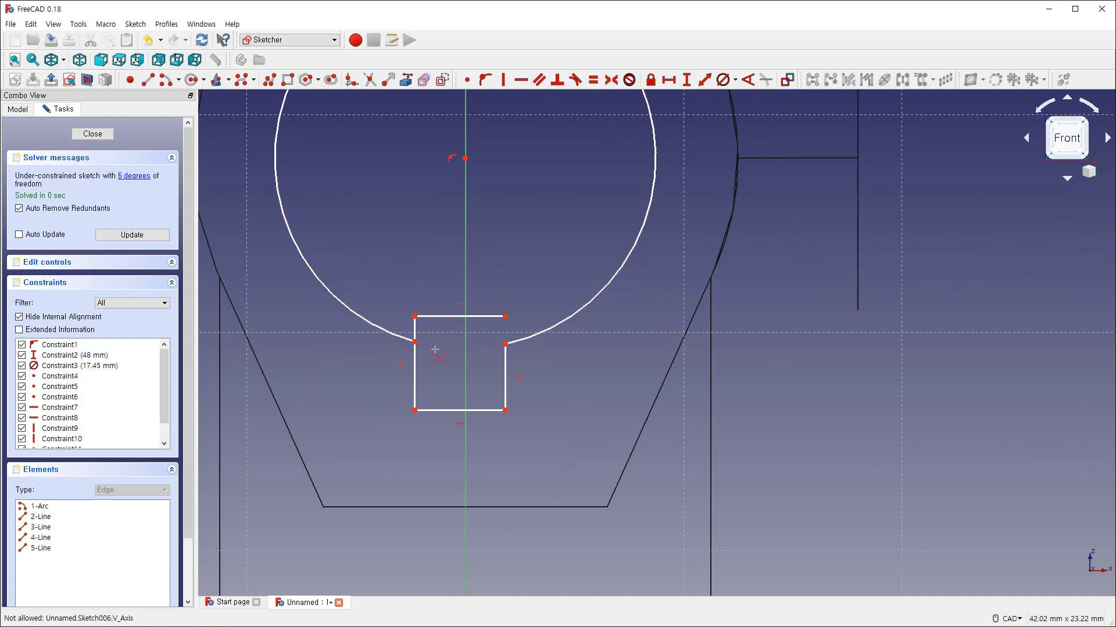
left_click(415, 331)
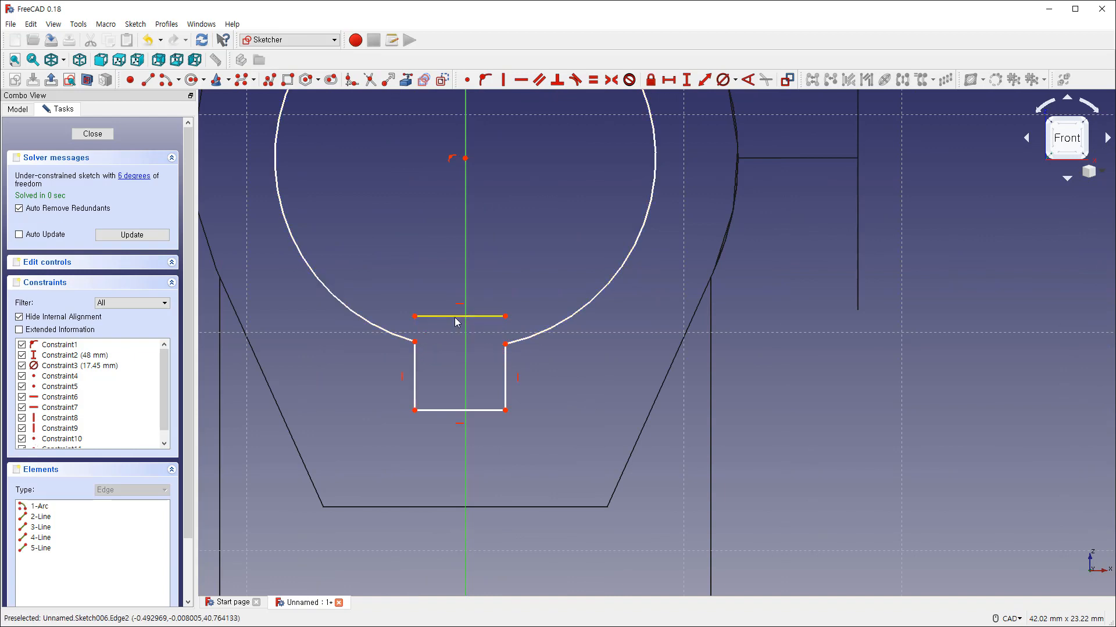
left_click(454, 317)
scroll(496, 351, "up", 2)
scroll(523, 311, "down", 2)
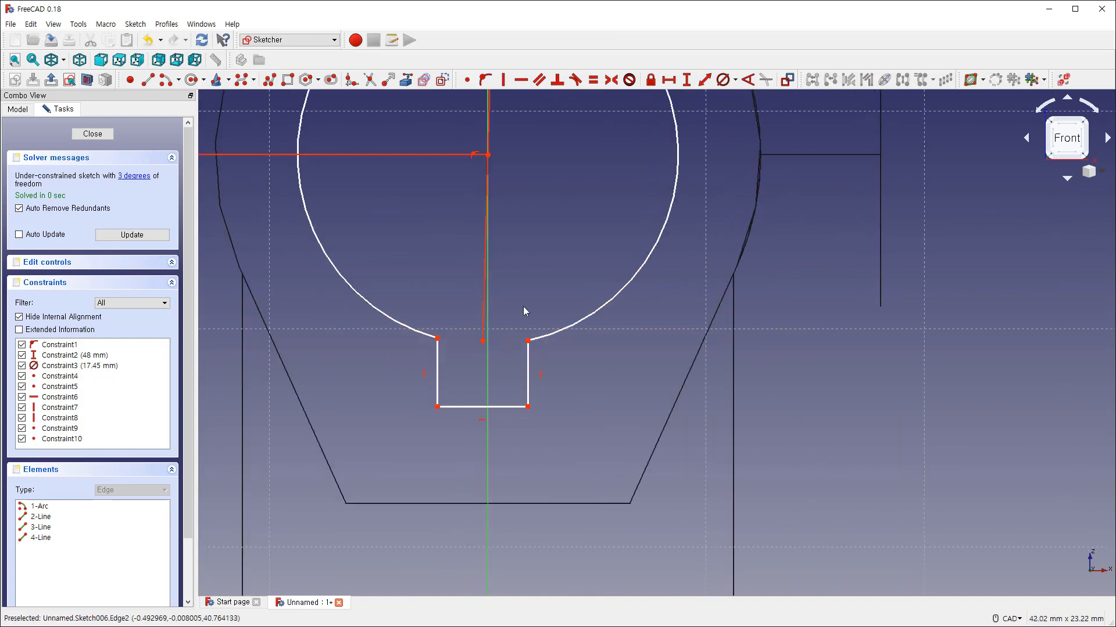
Step: Constrain the two vertical sides of the keyway to equal length
scroll(523, 312, "down", 2)
left_click(593, 79)
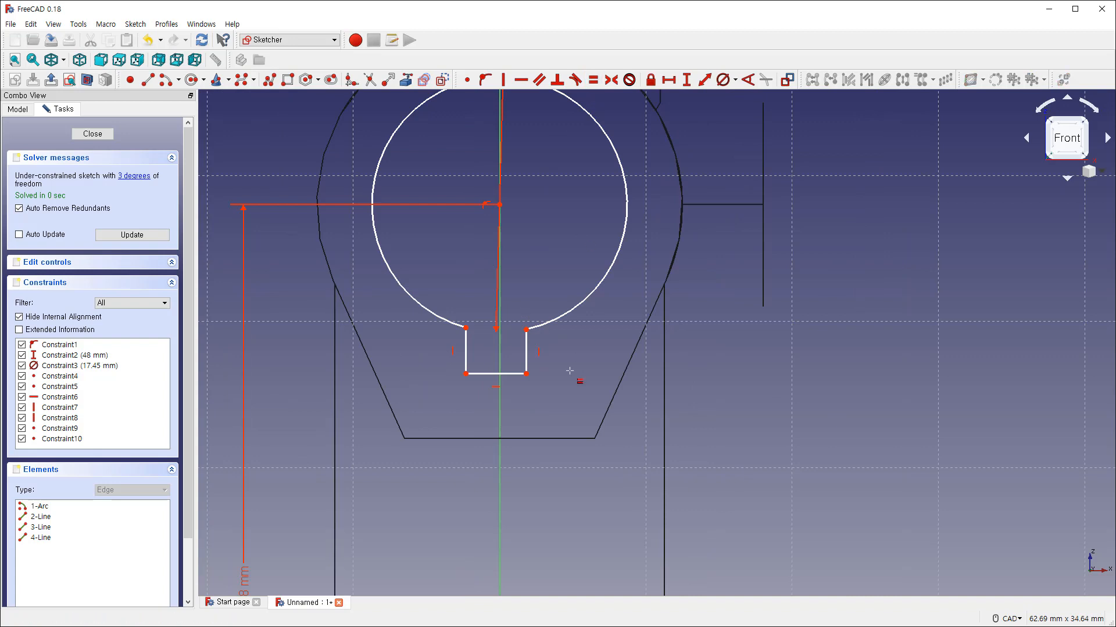
left_click(526, 352)
left_click(467, 351)
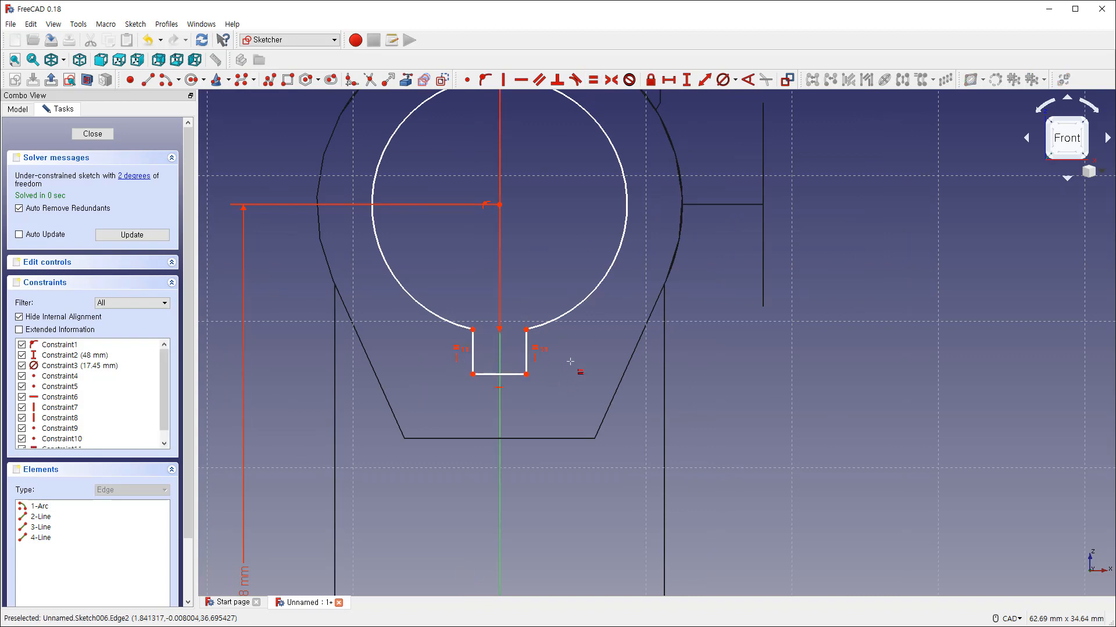
Step: Constrain the width of the keyway's lower edge to 6 mm
middle_click_drag(595, 348, 595, 378)
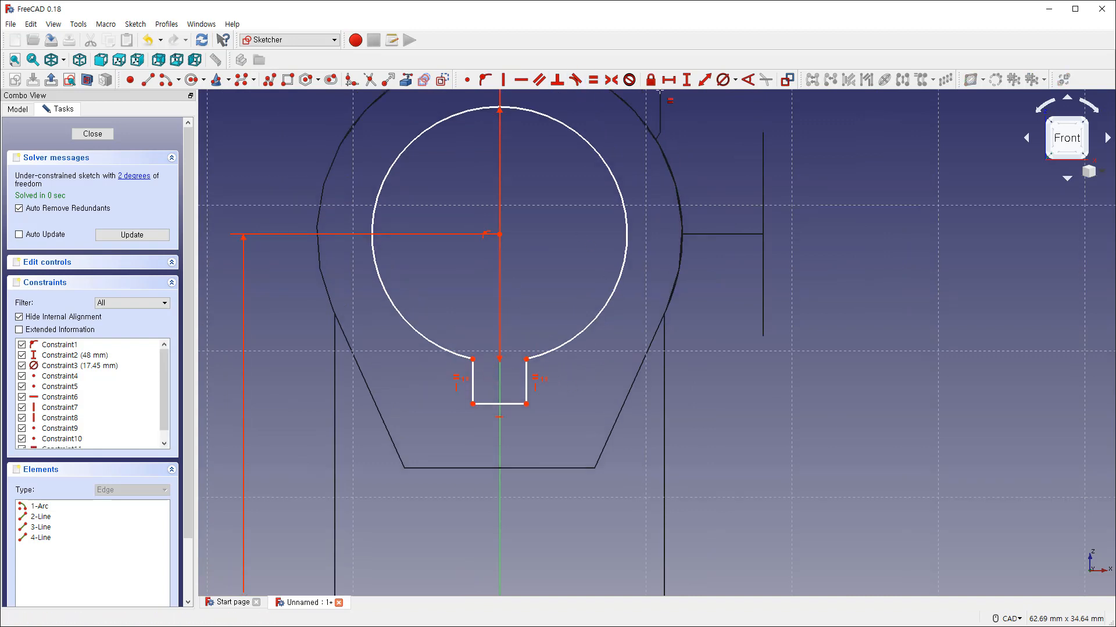
left_click(669, 80)
left_click(516, 405)
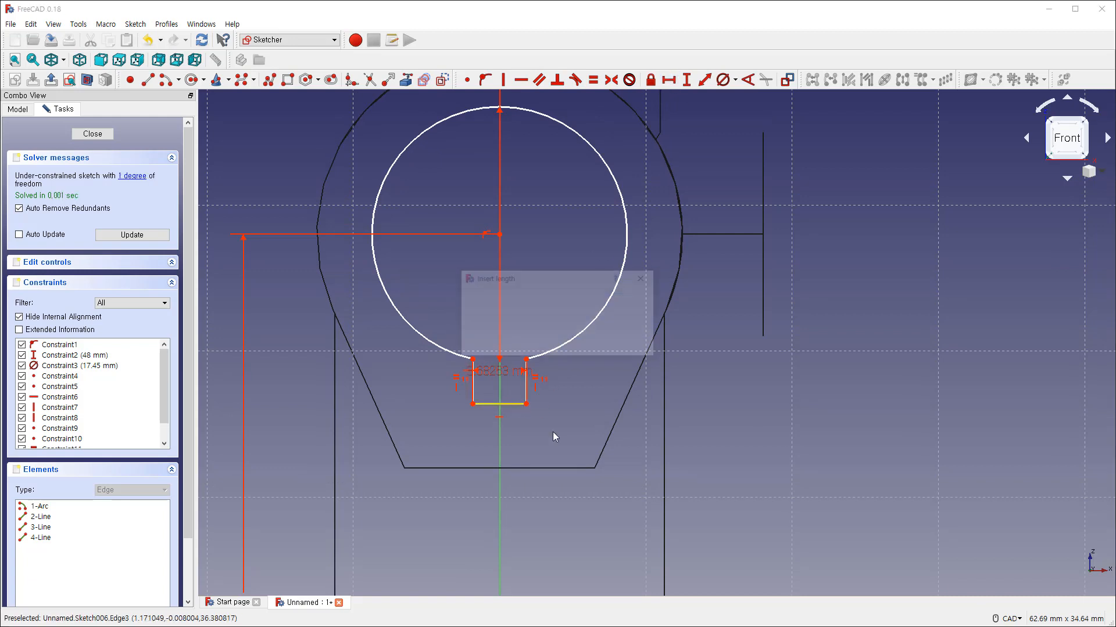
type("6")
key("Return")
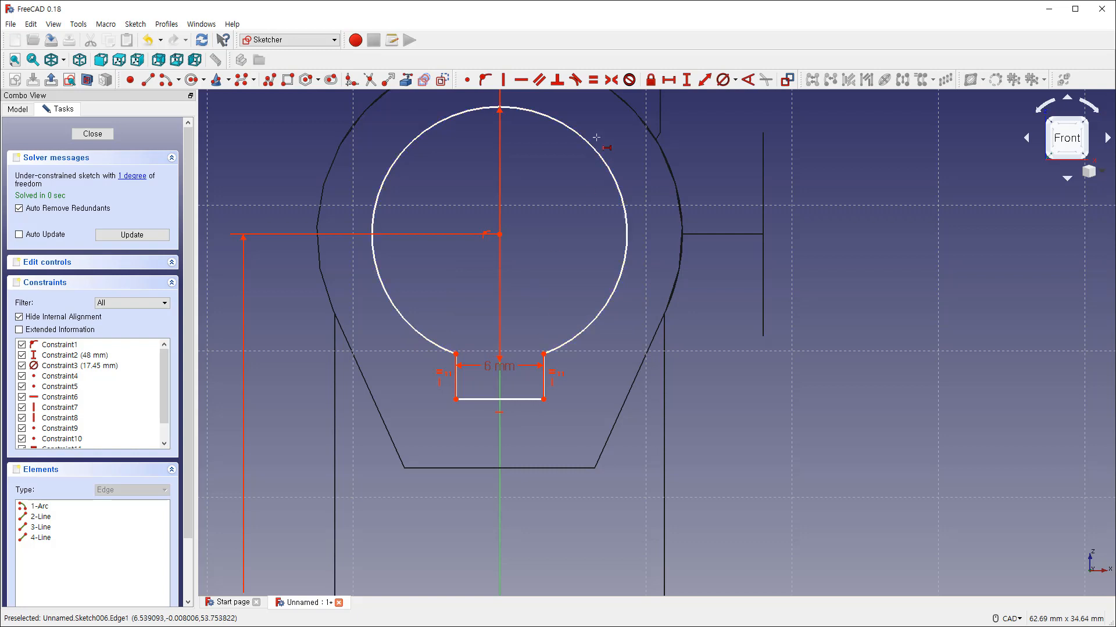
Step: Constrain the distance from the arc's centre to the keyway's lower corner to 11.195 mm and close the sketch
left_click(499, 235)
left_click(544, 400)
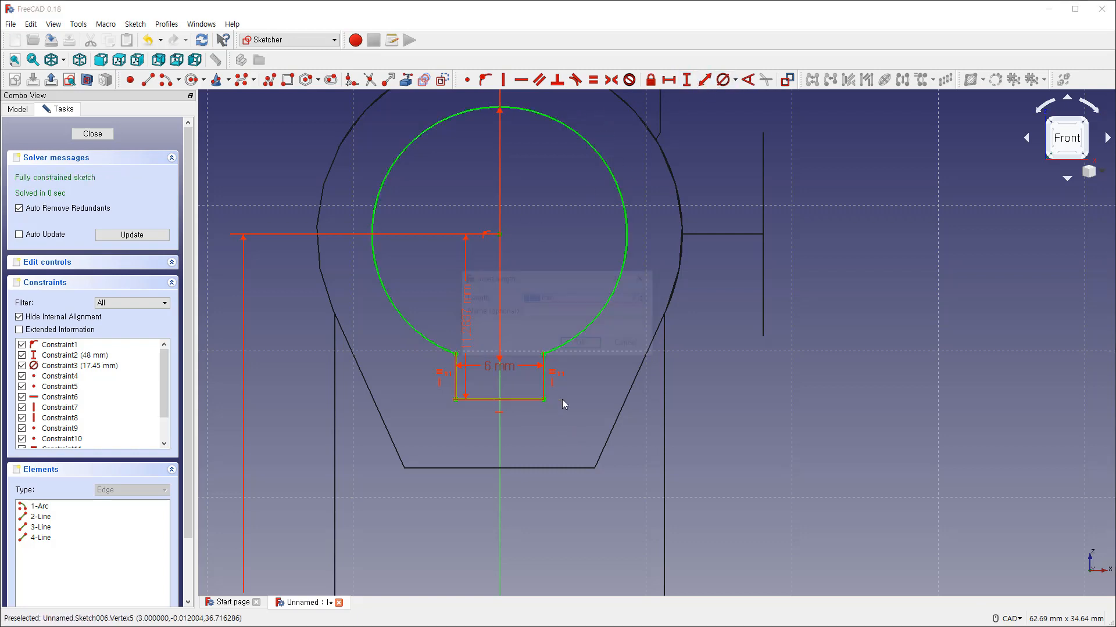
type("11.19")
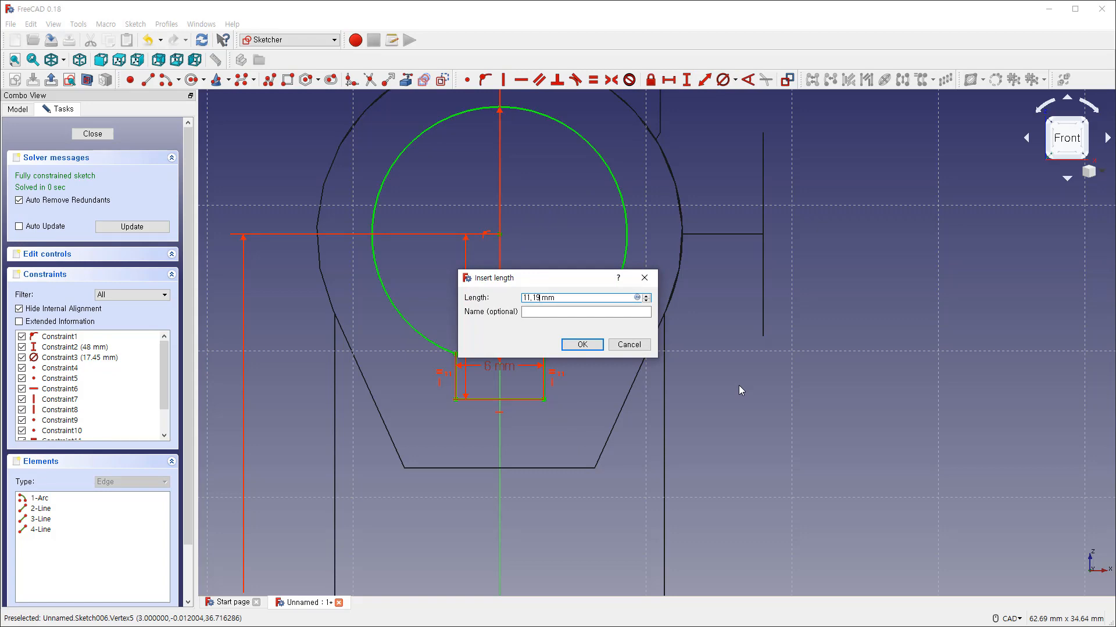
type("5")
key("Return")
scroll(755, 353, "down", 4)
middle_click_drag(699, 307, 596, 348)
key("Escape")
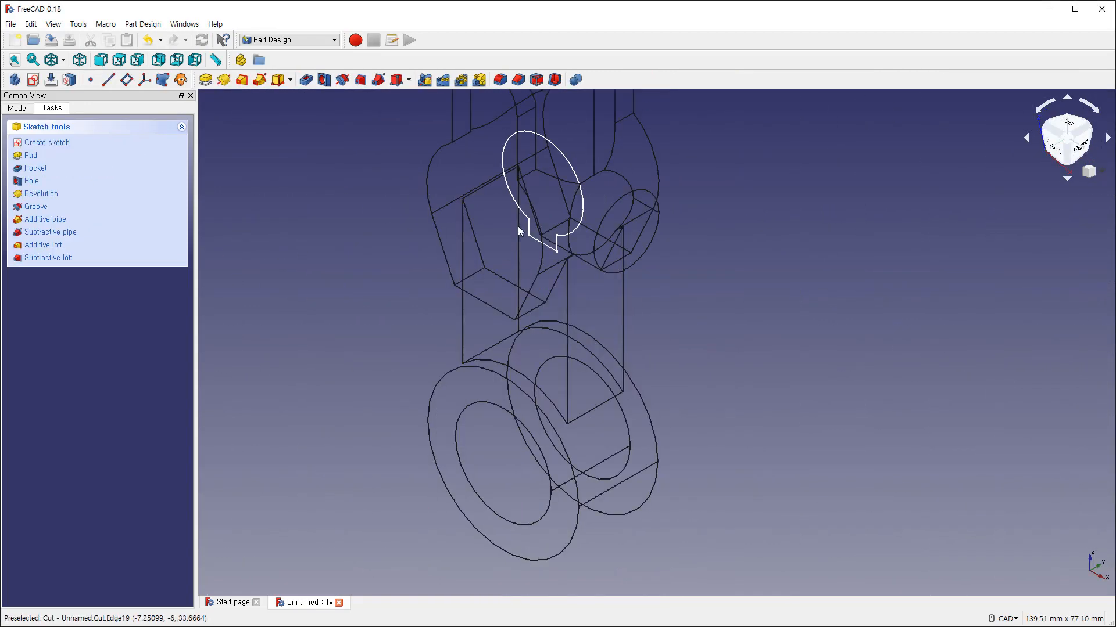
Step: Pad the keyed profile 30 mm symmetric to its plane and set the display style to flat lines
left_click(207, 79)
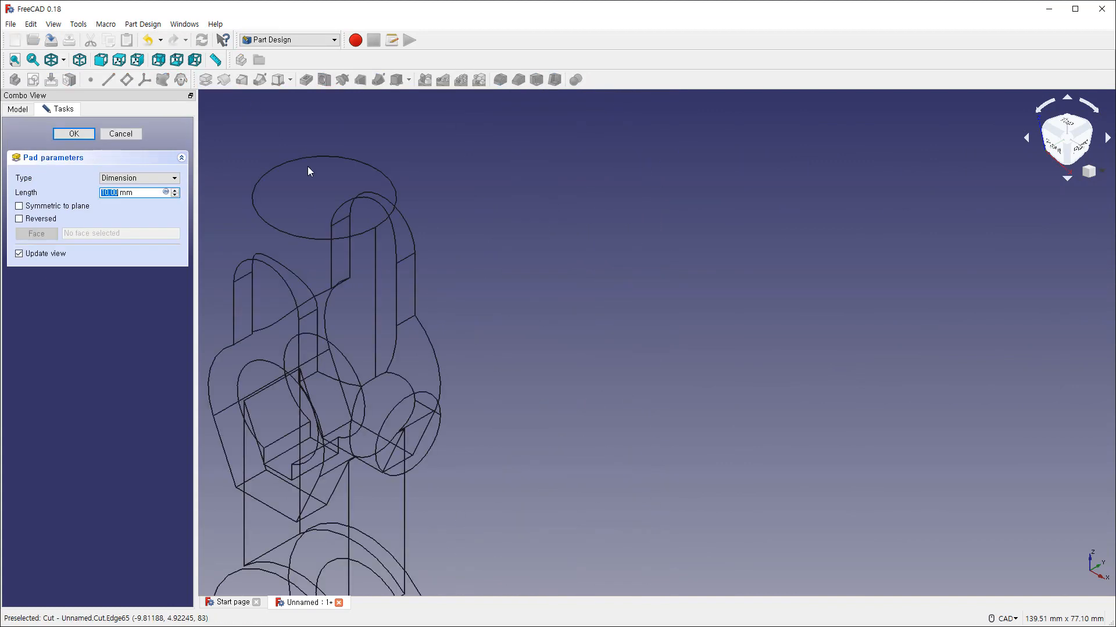
middle_click_drag(341, 311, 642, 270)
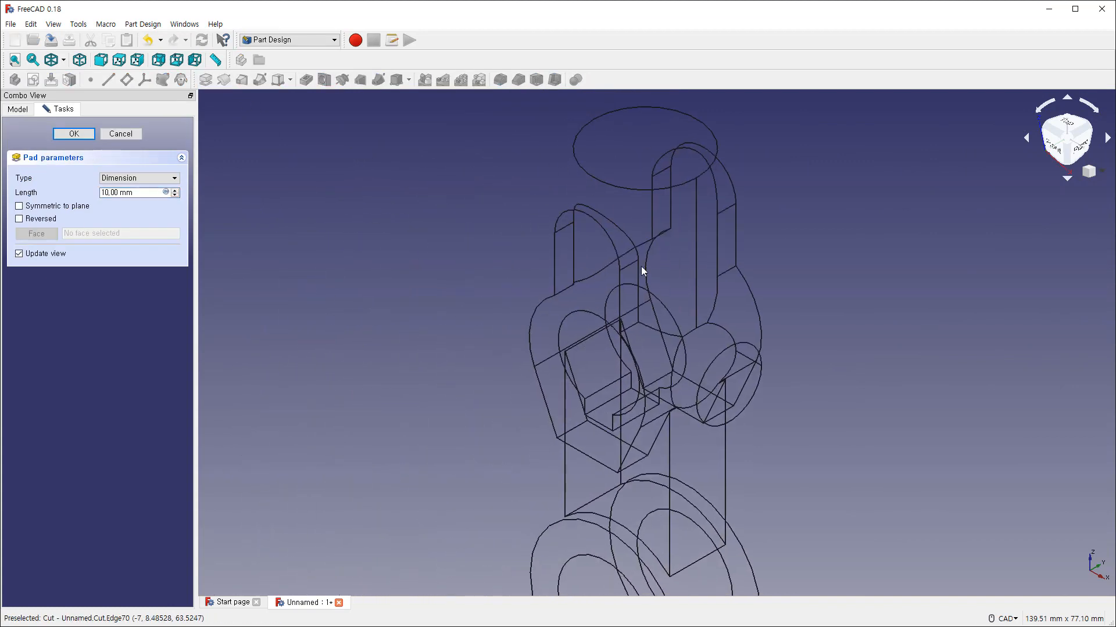
left_click(29, 207)
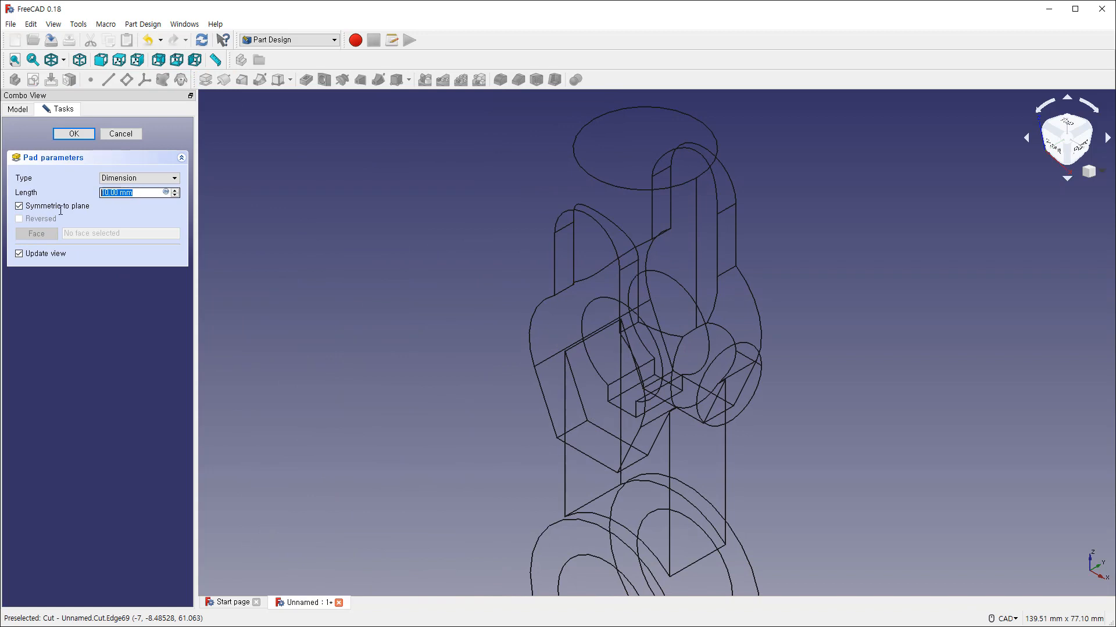
type("30")
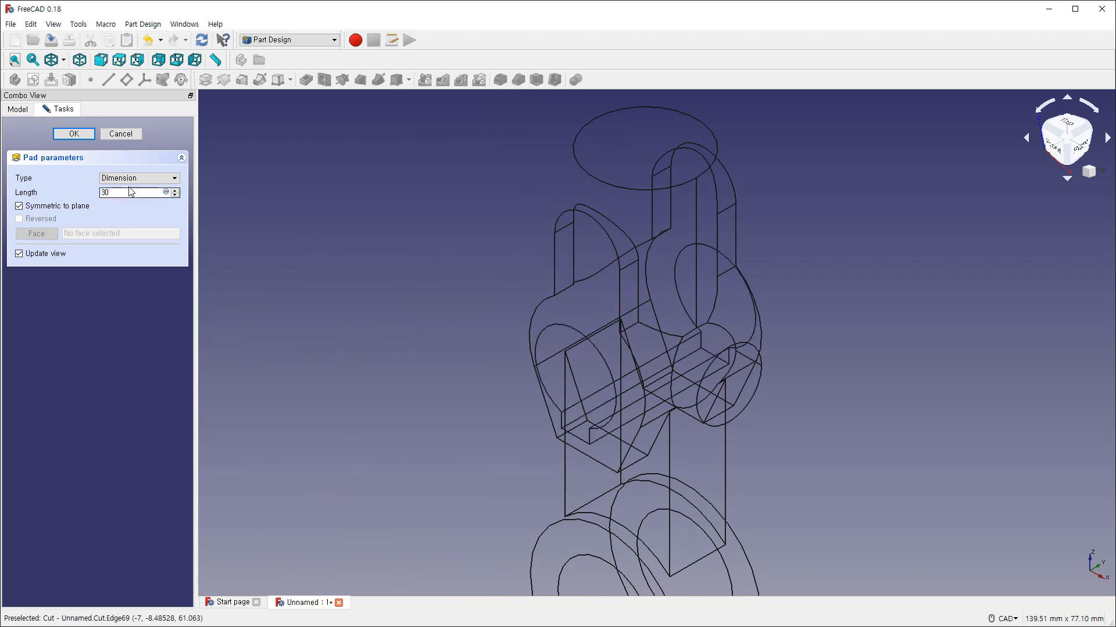
left_click(78, 135)
left_click(63, 60)
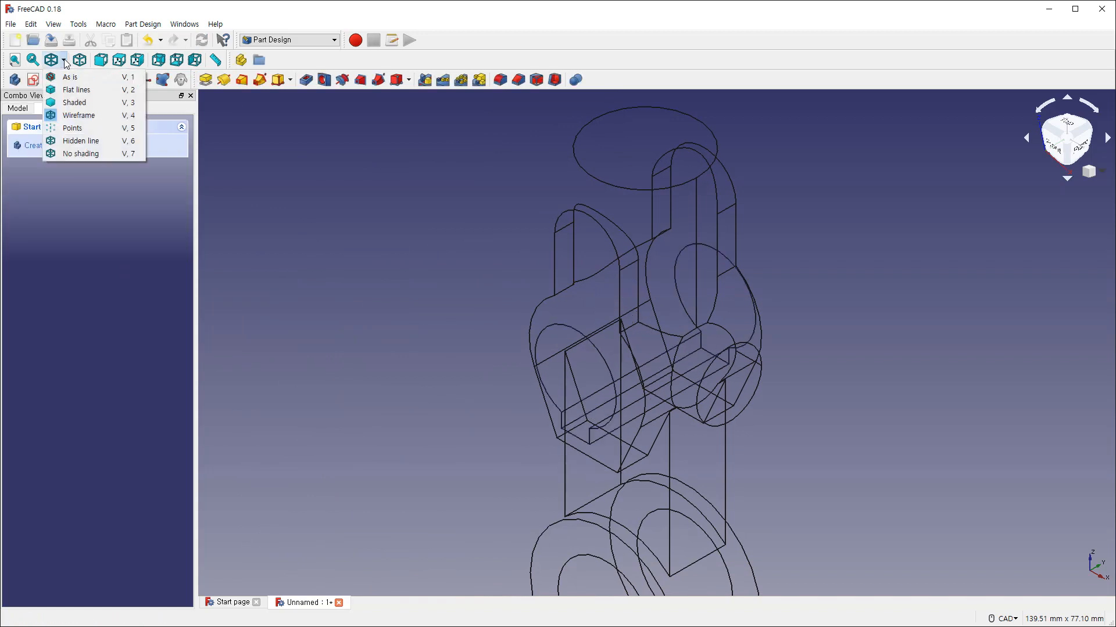
left_click(76, 90)
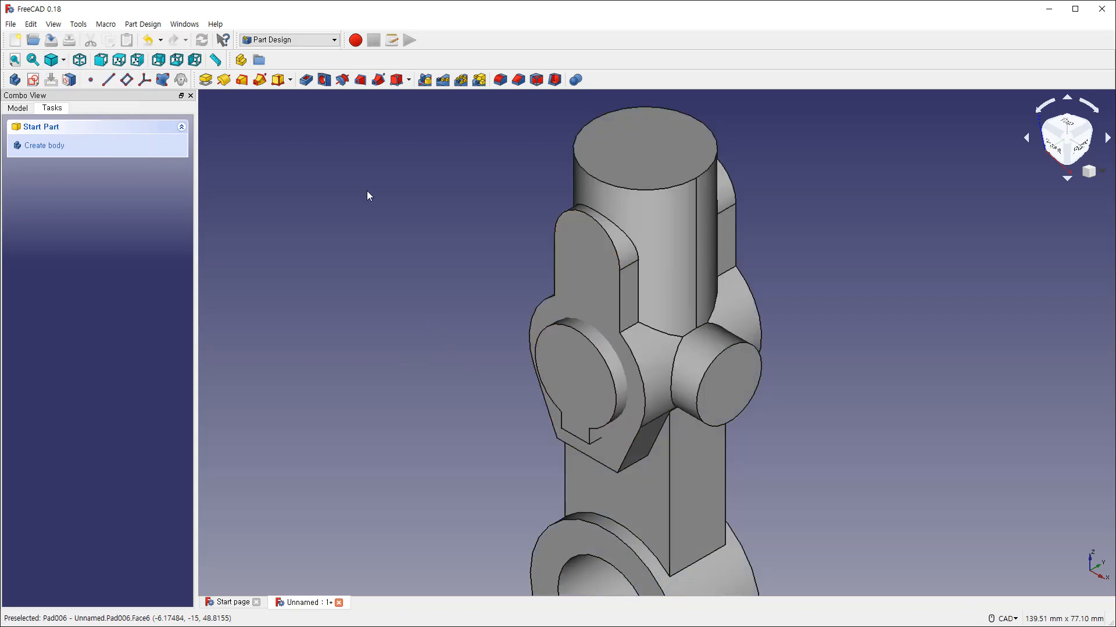
Step: Switch to the Part workbench and subtract the keyed body Body002 from the main Cut solid with a boolean Cut
left_click(297, 39)
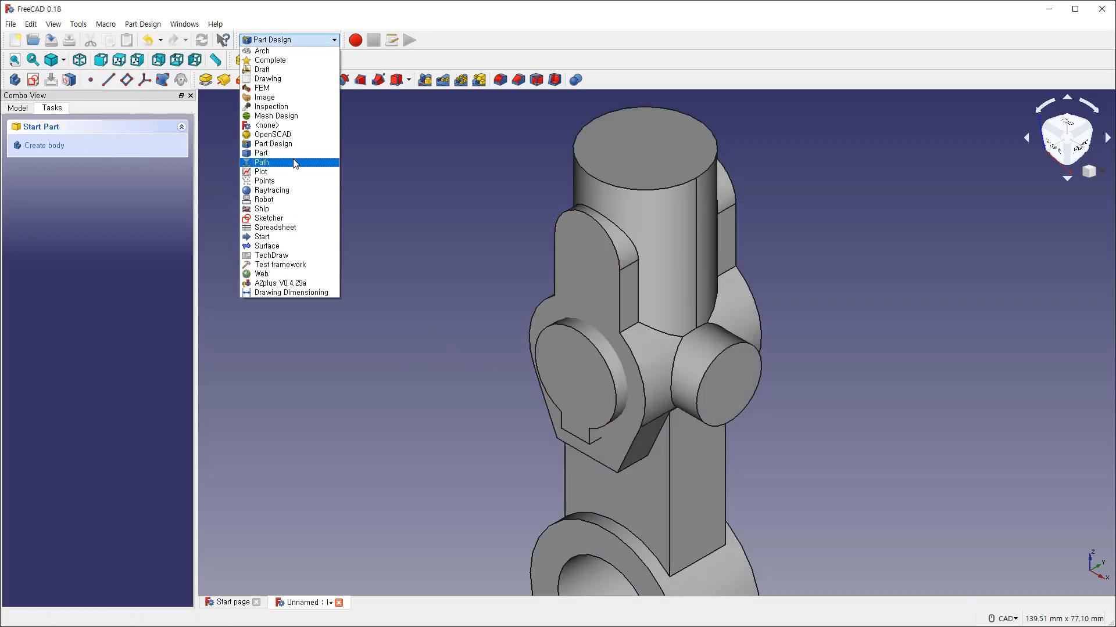
left_click(273, 153)
left_click(18, 108)
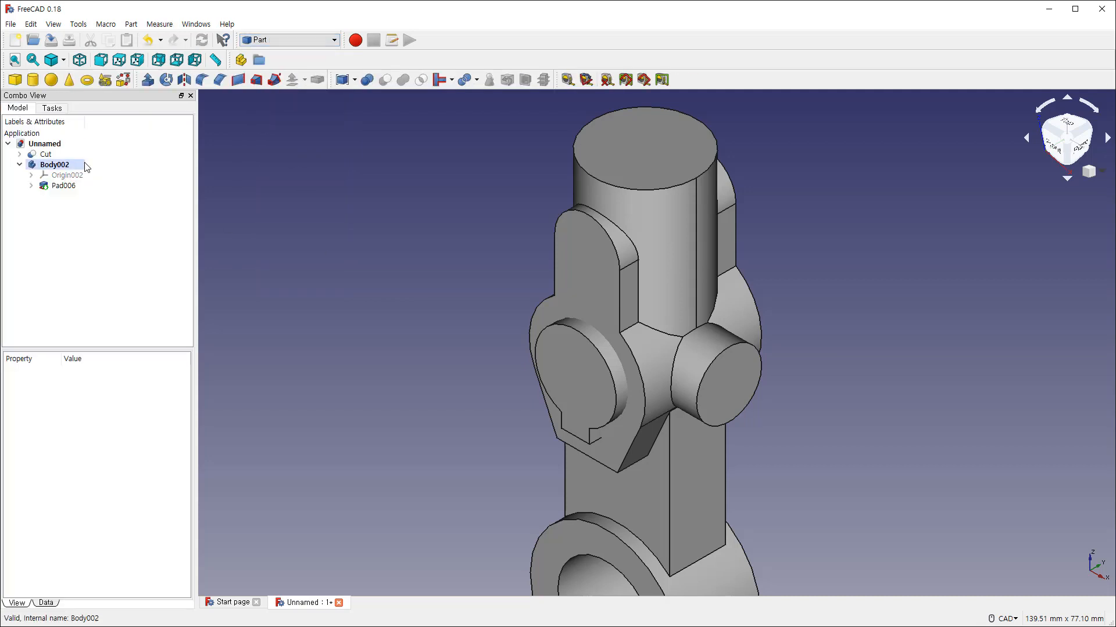
left_click(19, 165)
left_click(53, 155)
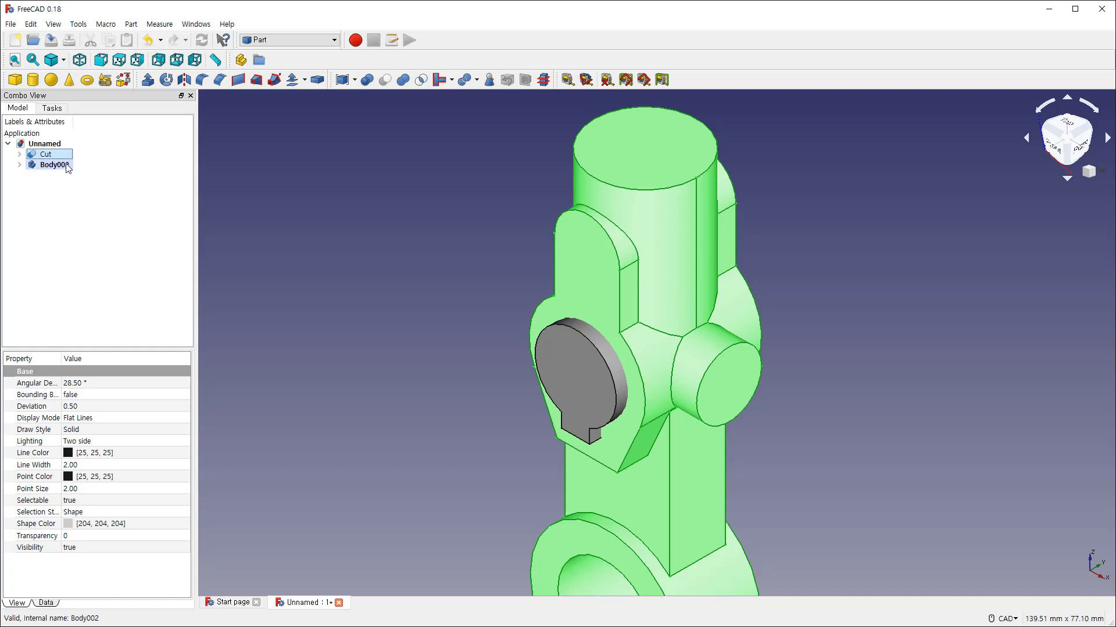
left_click(67, 166)
left_click(275, 193)
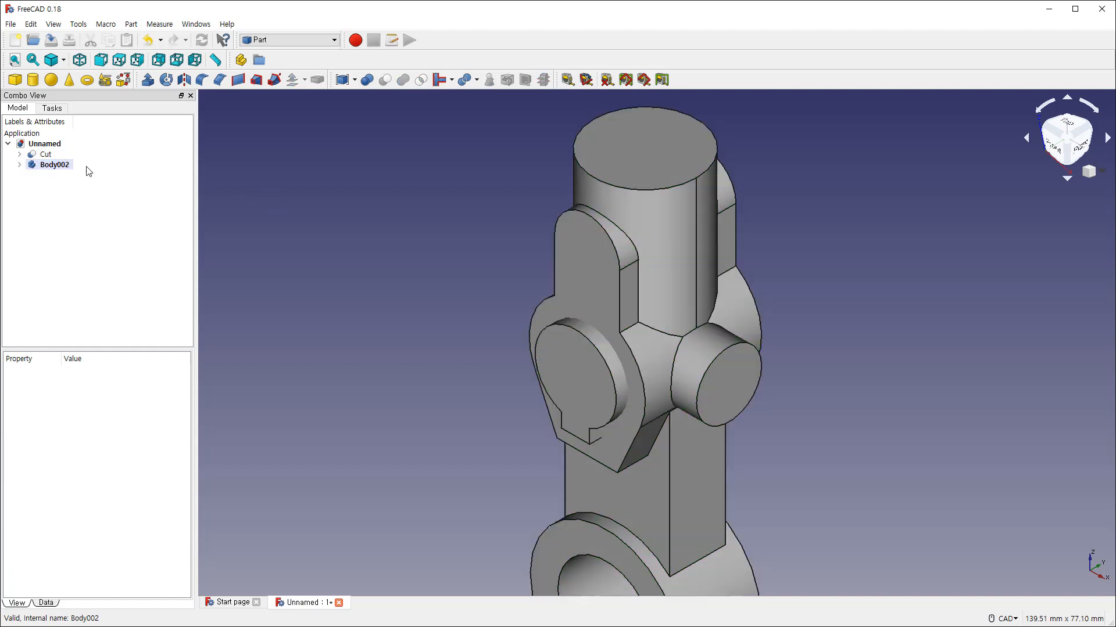
left_click(49, 155)
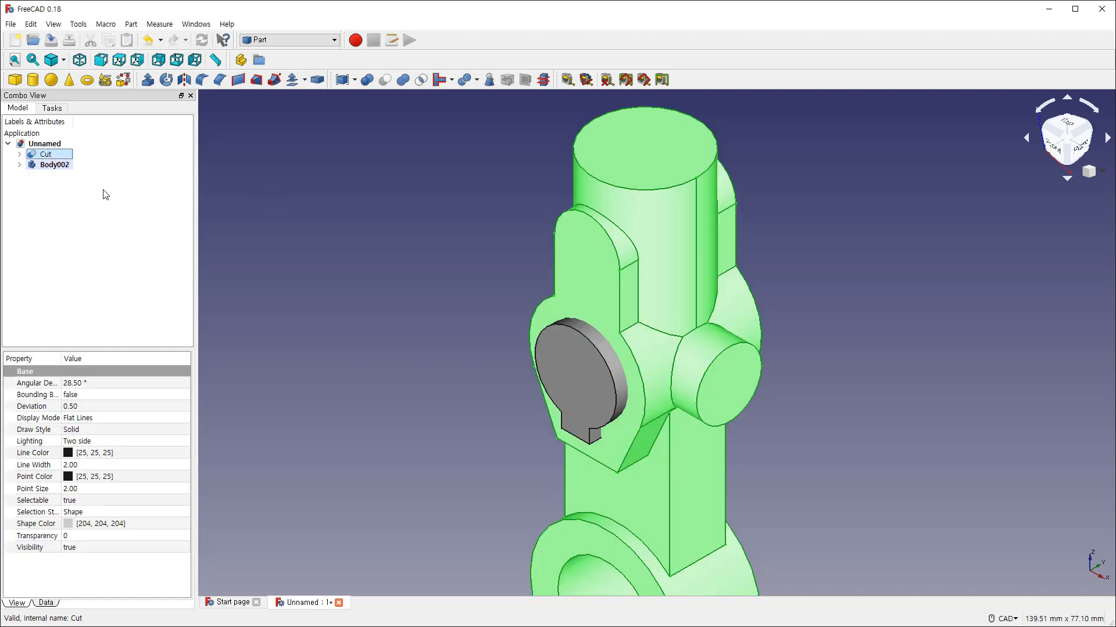
left_click(58, 166, "ctrl")
left_click(384, 80)
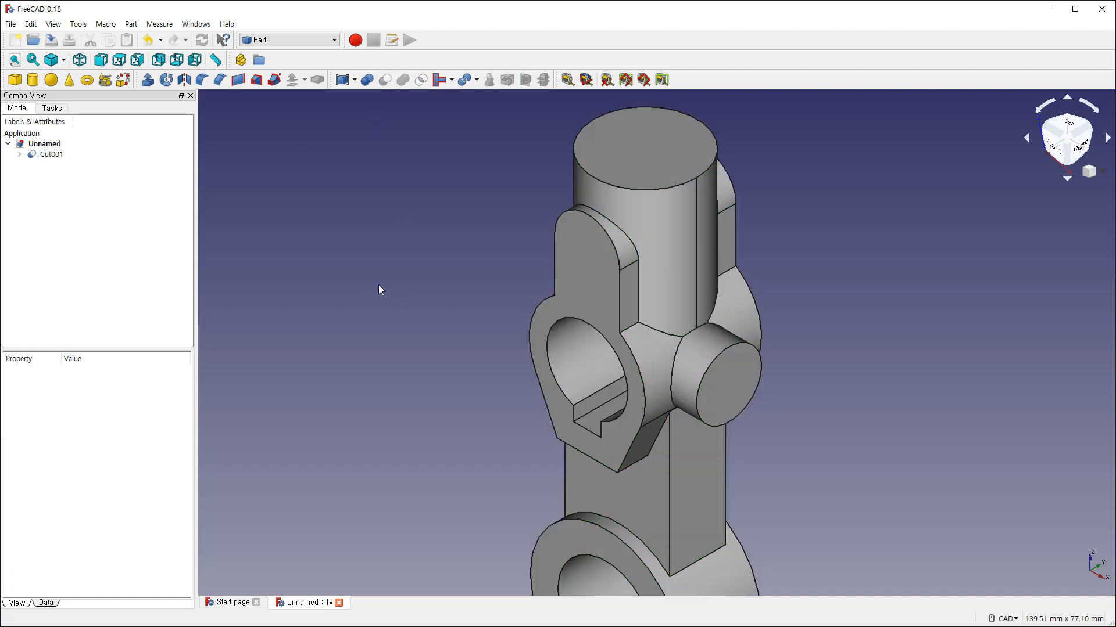
Step: Create a new body in the Part Design workbench and start a sketch on its XZ plane
mouse_move(389, 291)
middle_mouse_down()
mouse_move(413, 307)
mouse_move(396, 301)
middle_mouse_up()
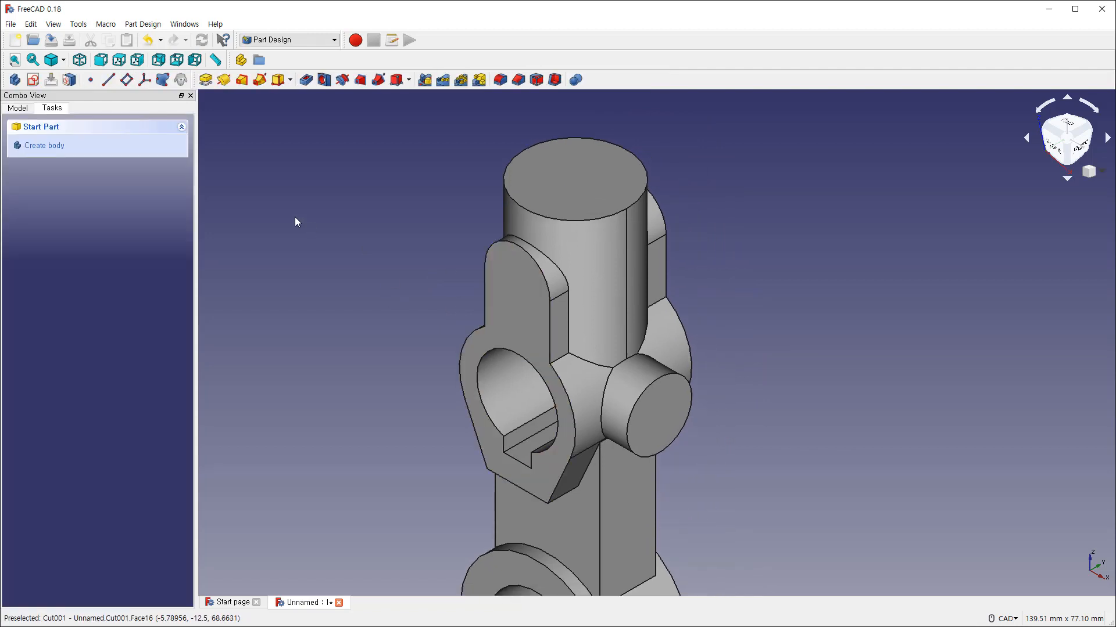
left_click(49, 145)
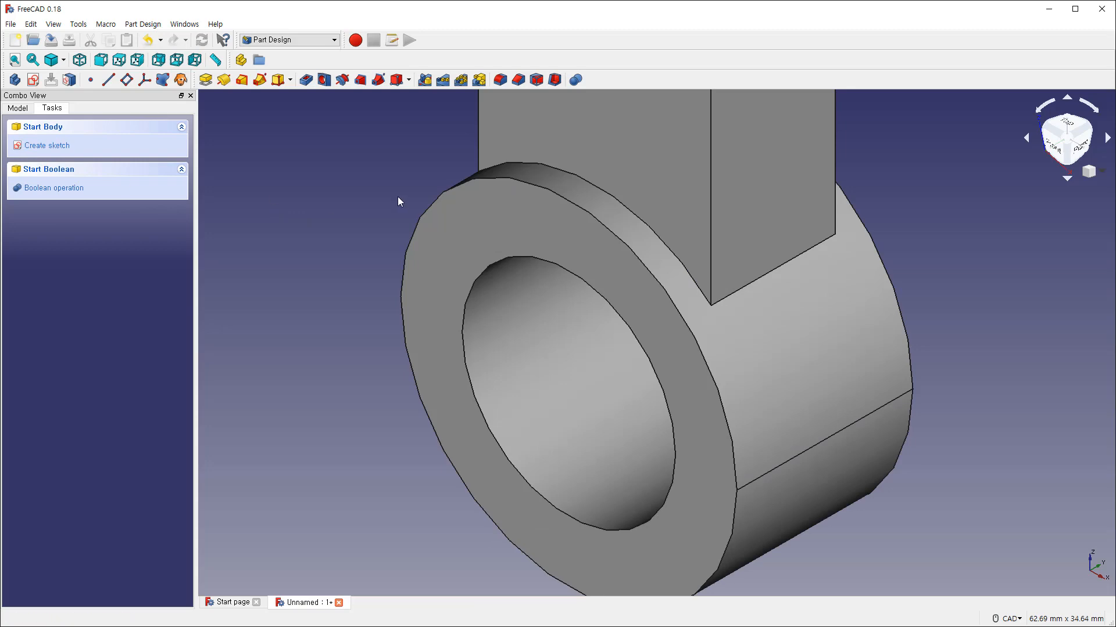
left_click(46, 146)
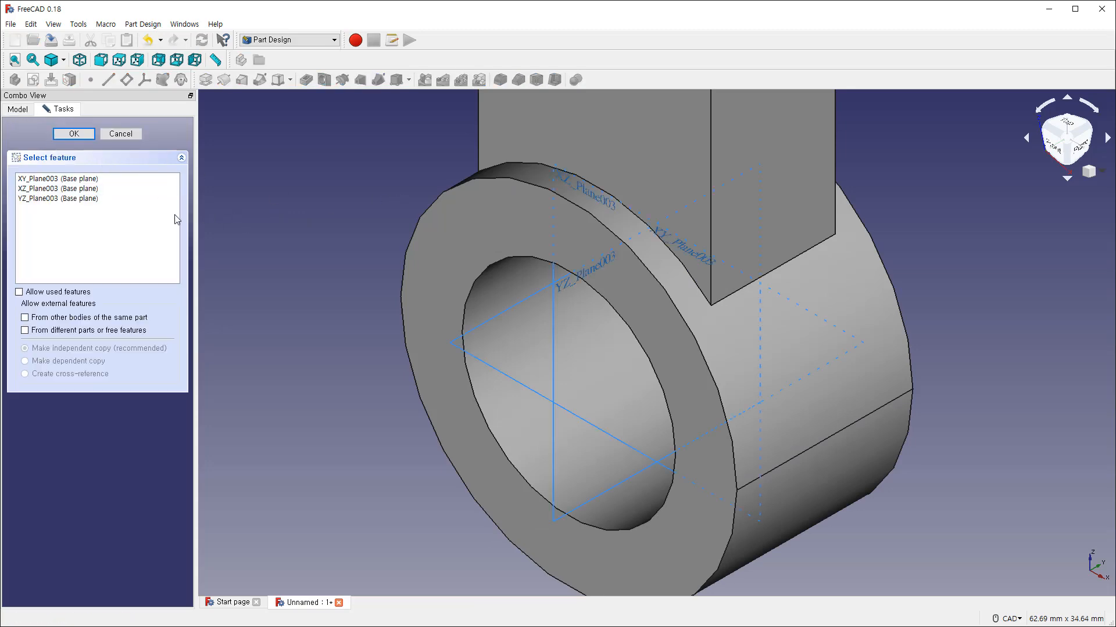
left_click(58, 188)
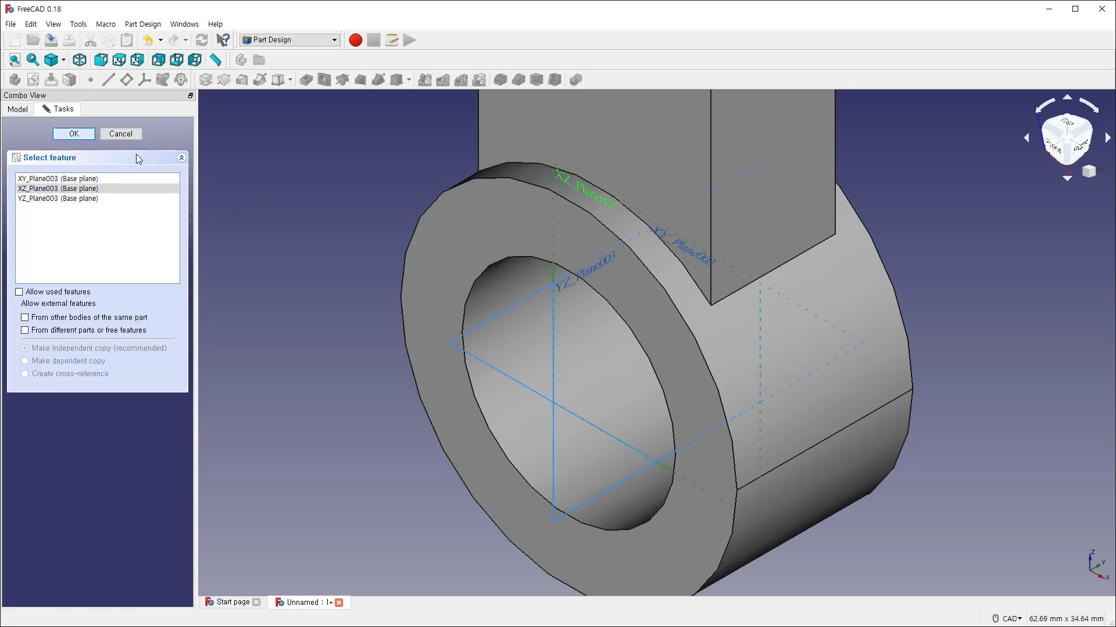
scroll(631, 308, "down", 12)
middle_click_drag(638, 228, 643, 353)
scroll(642, 353, "up", 10)
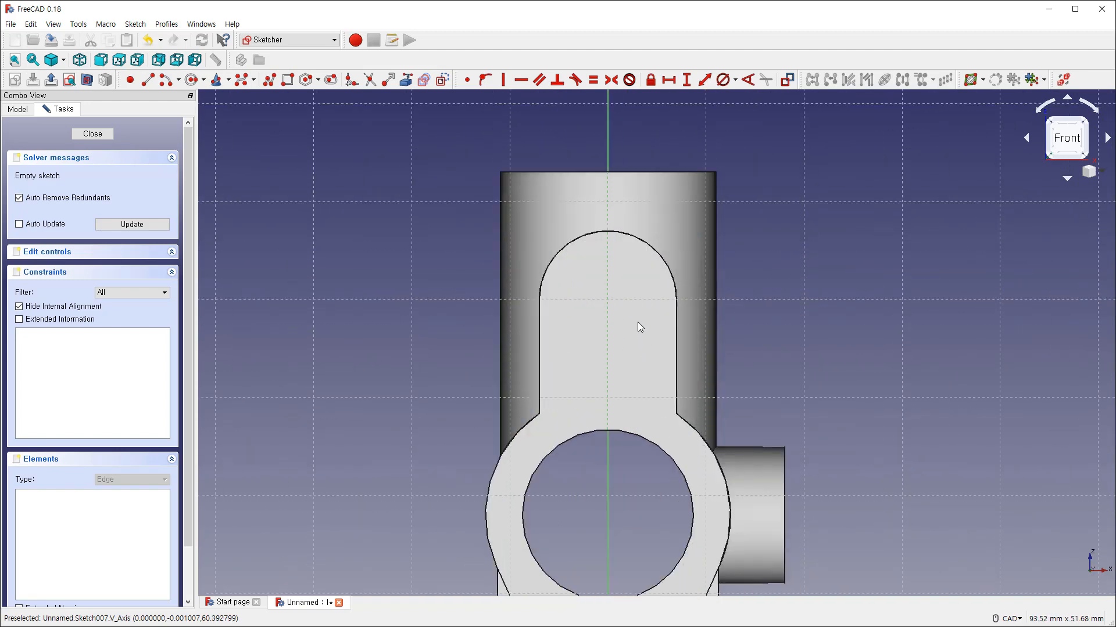
scroll(574, 325, "up", 3)
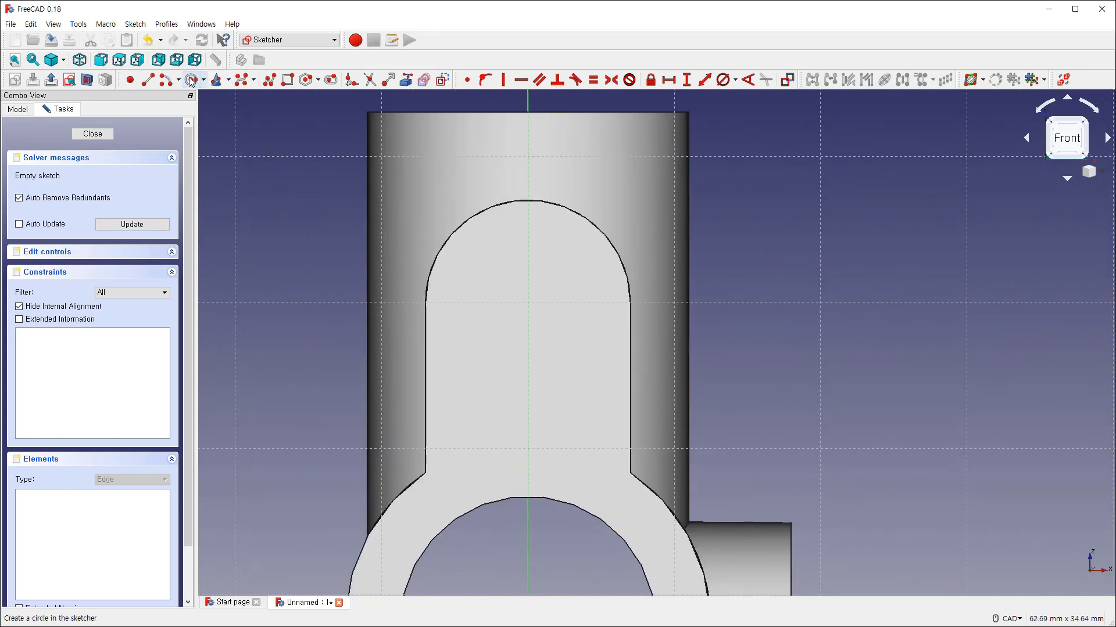
Step: Set the display style to wireframe and draw a circle about 7.24 mm in diameter on the vertical axis inside the upper rounded lug
left_click(63, 61)
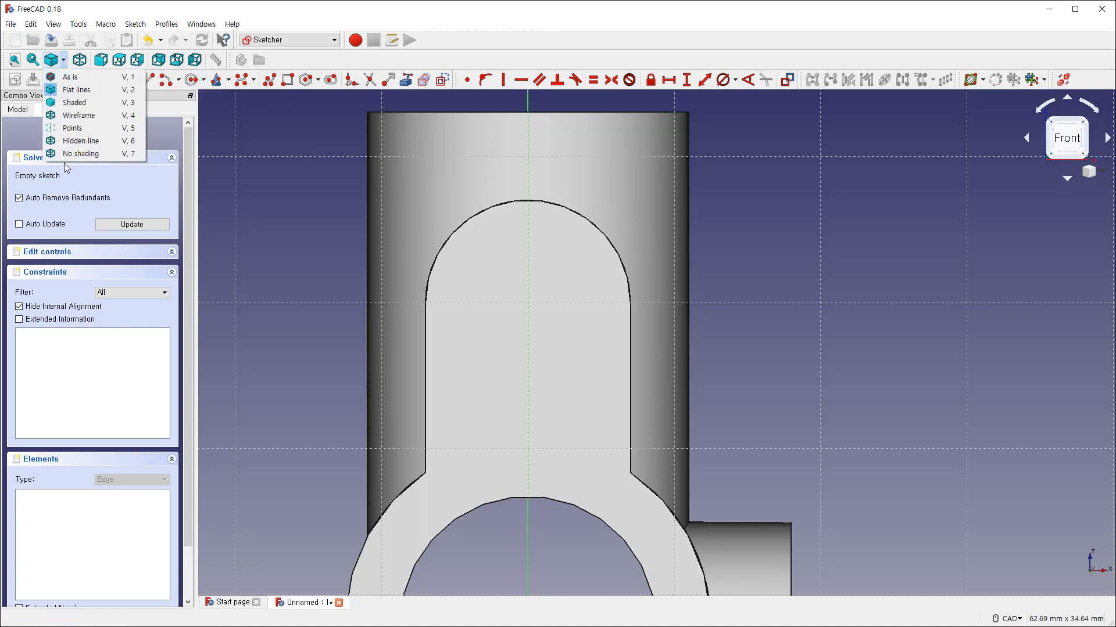
left_click(78, 115)
scroll(581, 271, "down", 3)
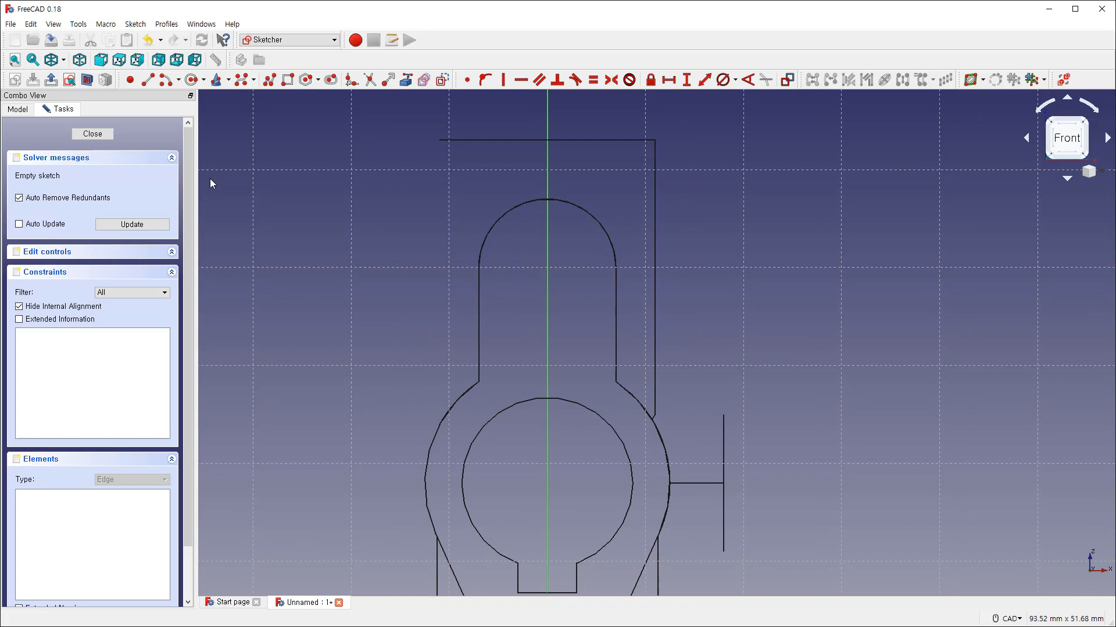
left_click(191, 79)
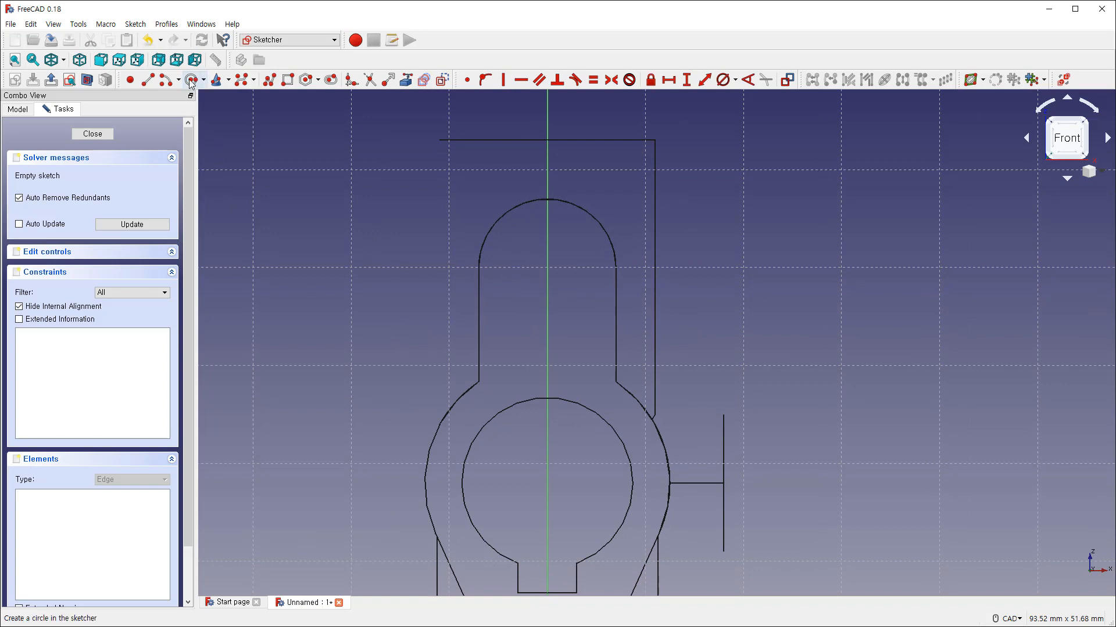
left_click(547, 281)
left_click(578, 300)
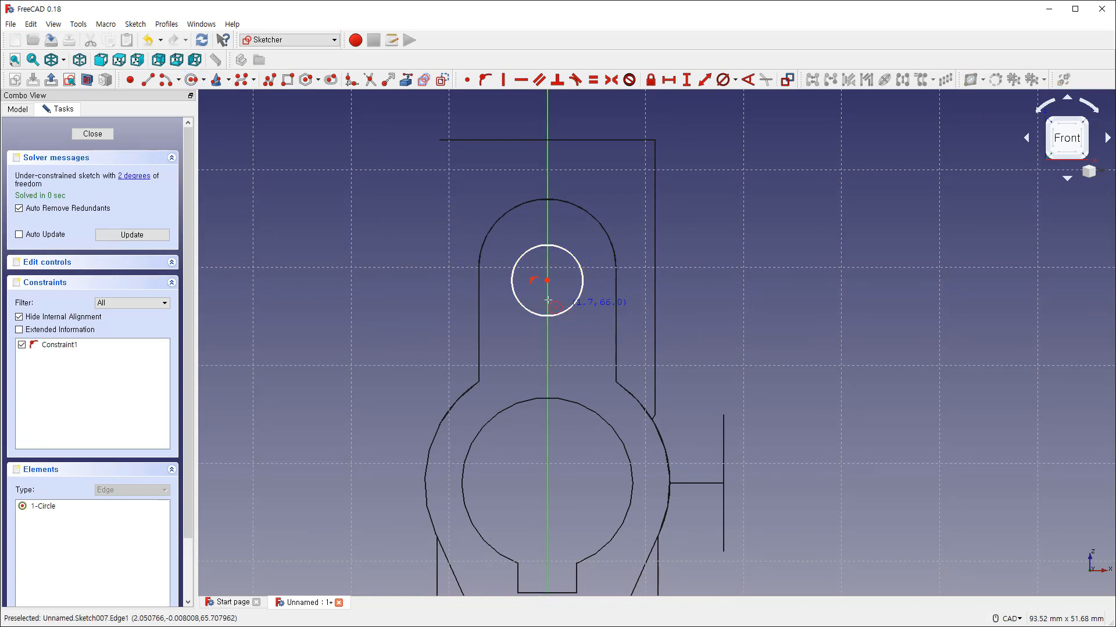
Step: Constrain the lug circle's diameter to 5 mm
left_click(724, 82)
left_click(511, 280)
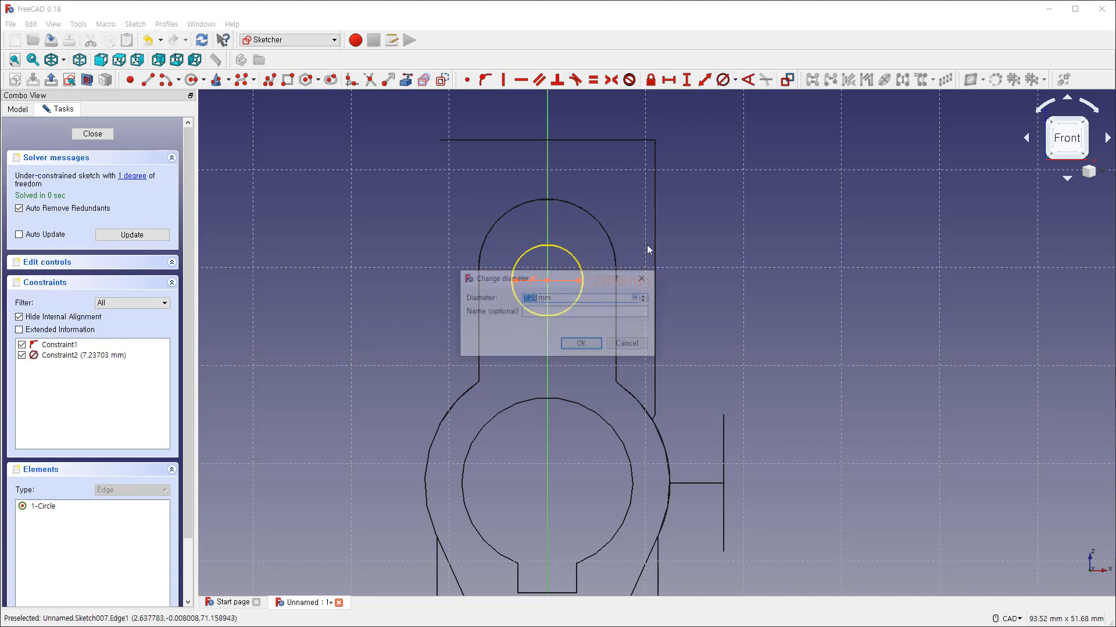
type("5")
key("Return")
Step: Constrain the vertical distance from the origin to the lug circle's centre to 70 mm and close the sketch
scroll(682, 243, "down", 2)
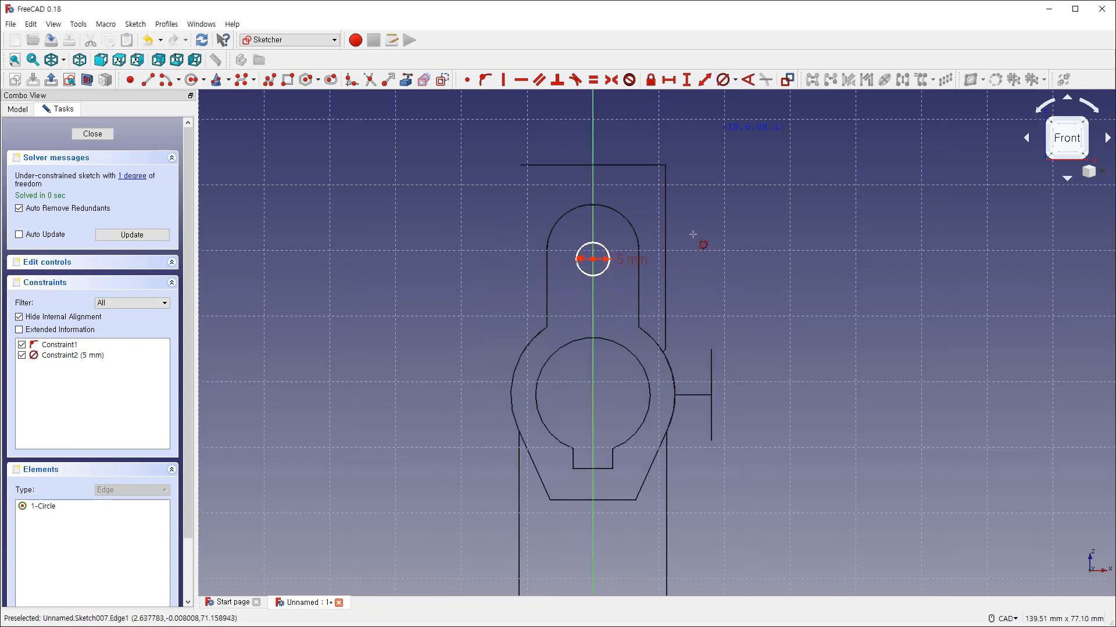
middle_click_drag(702, 330, 675, 305)
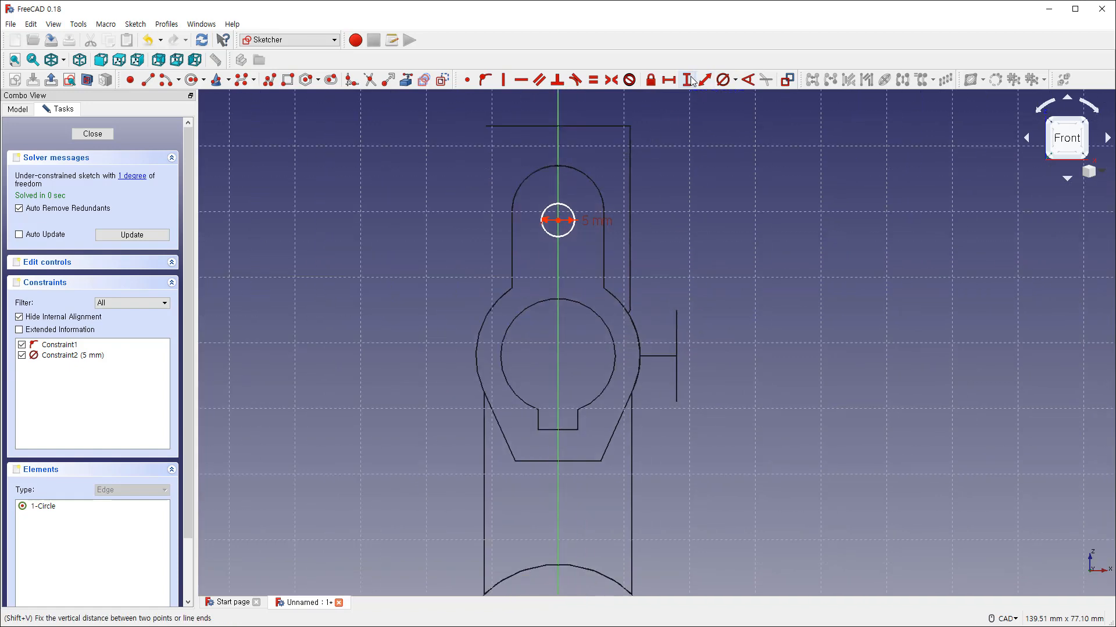
scroll(622, 384, "down", 2)
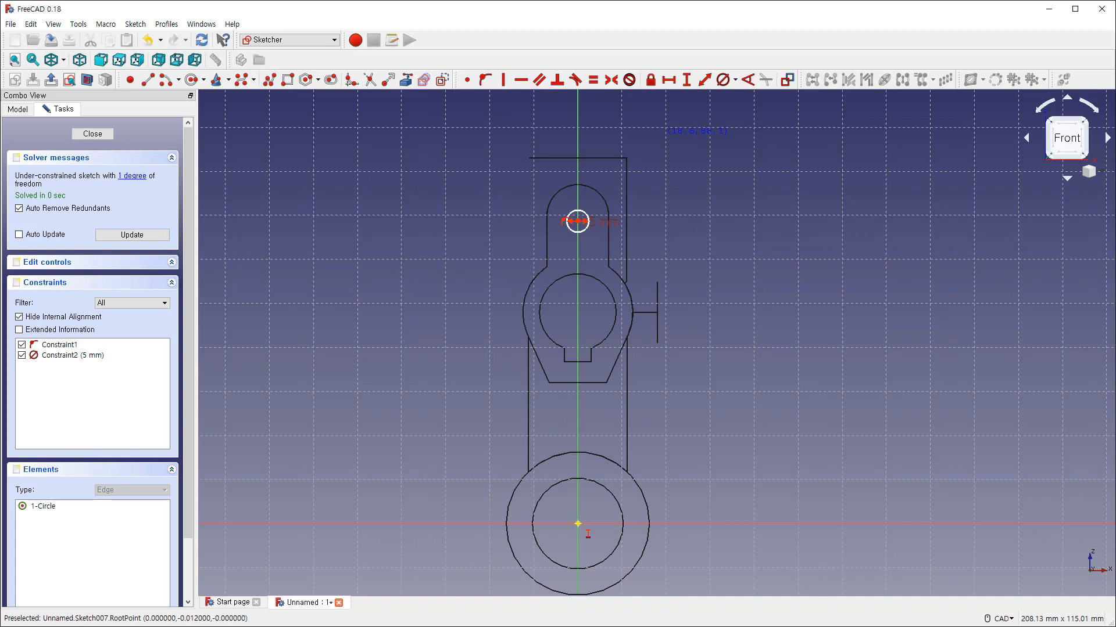
left_click(577, 220)
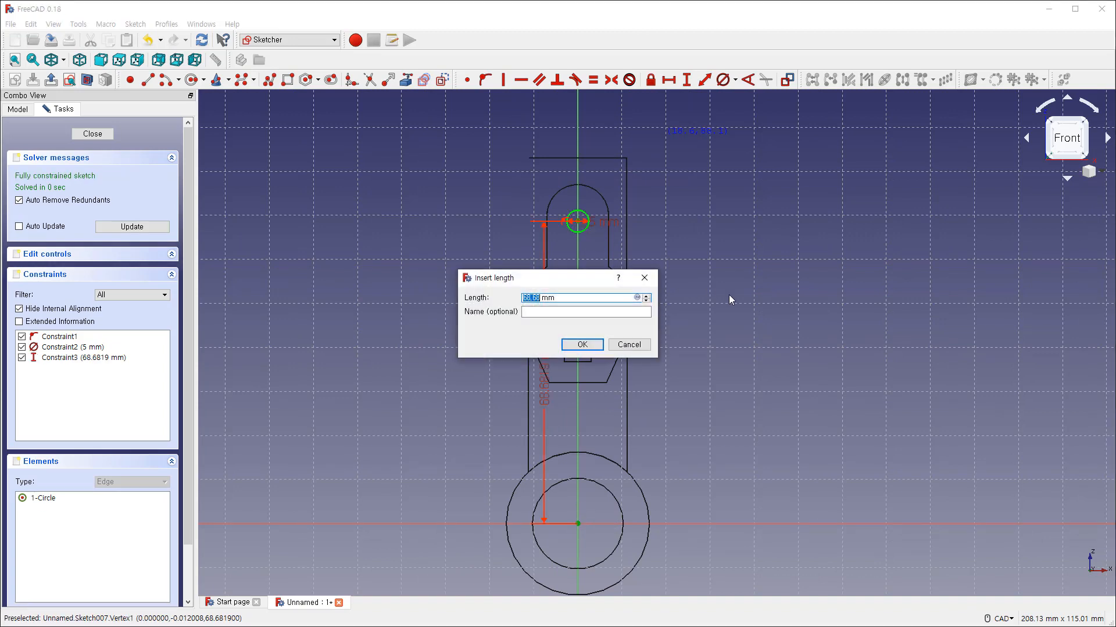
type("70")
key("Return")
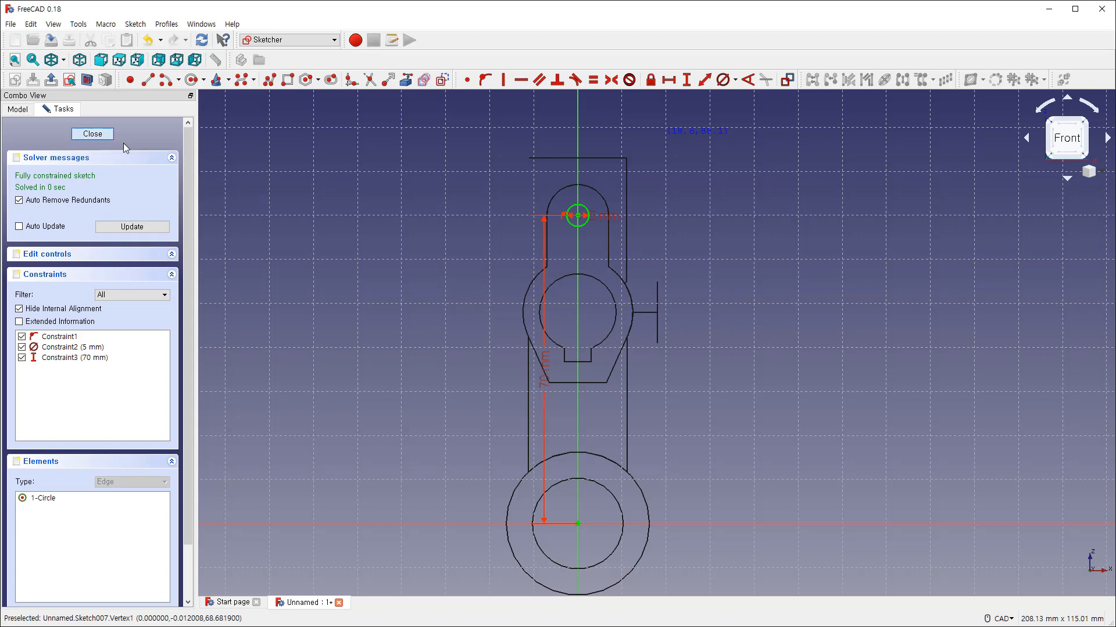
left_click(96, 134)
Step: Pad the lug circle sketch 60 mm symmetric to its plane
left_click(205, 79)
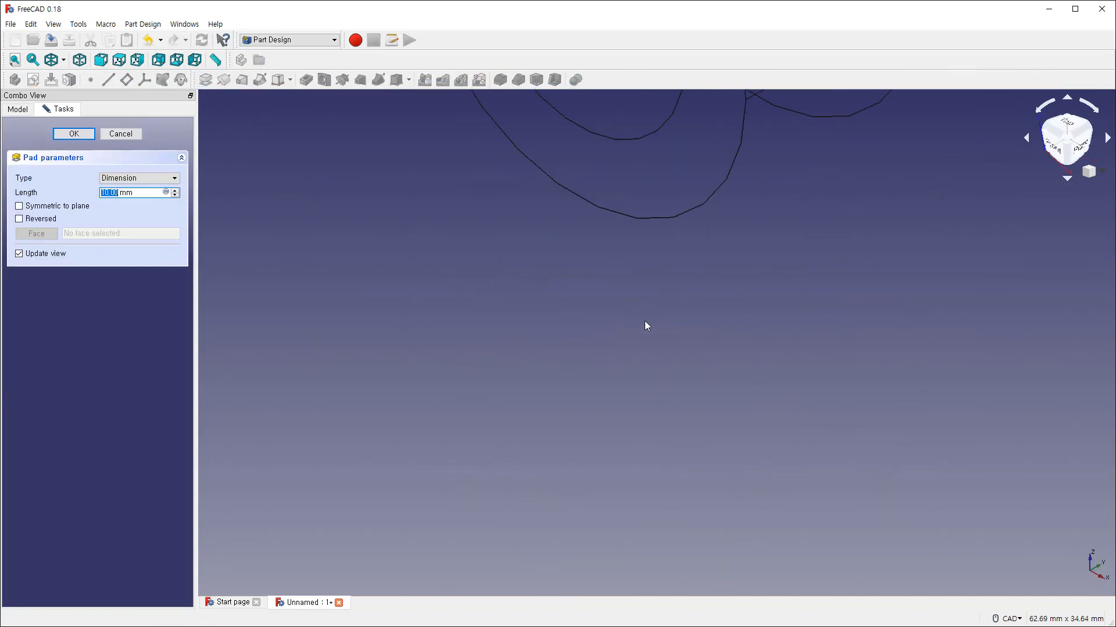
left_click(14, 60)
scroll(720, 315, "up", 3)
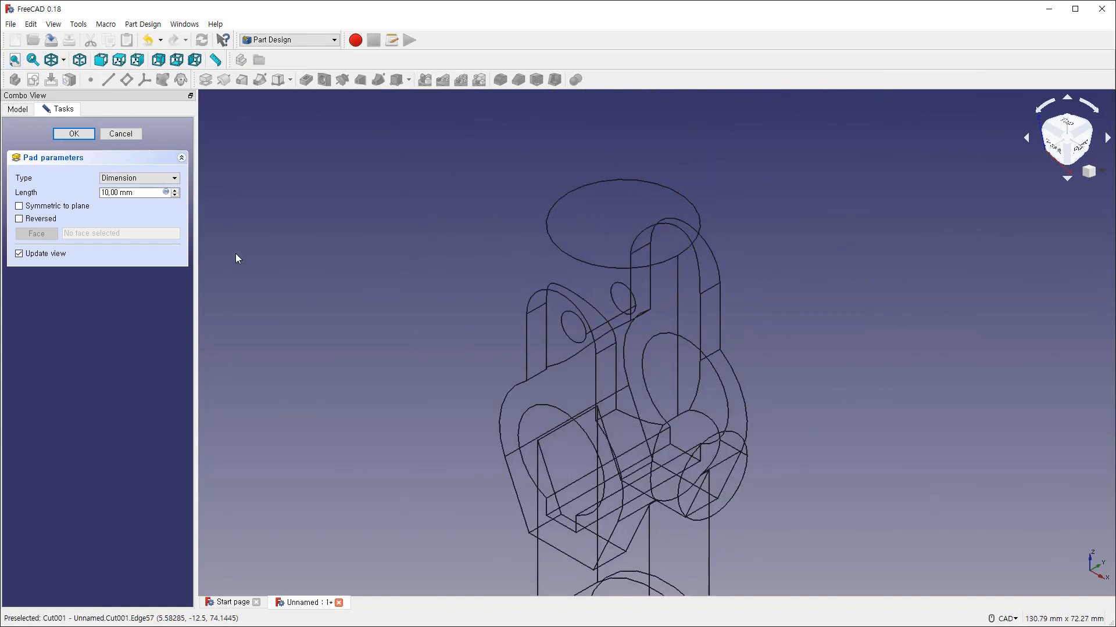
left_click(54, 207)
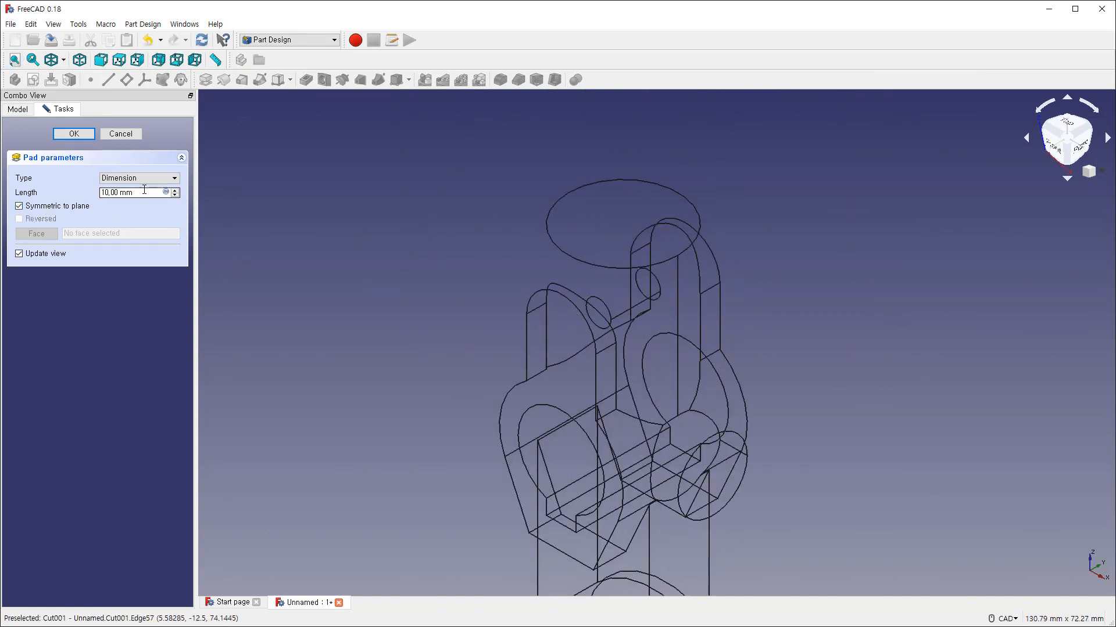
type("60")
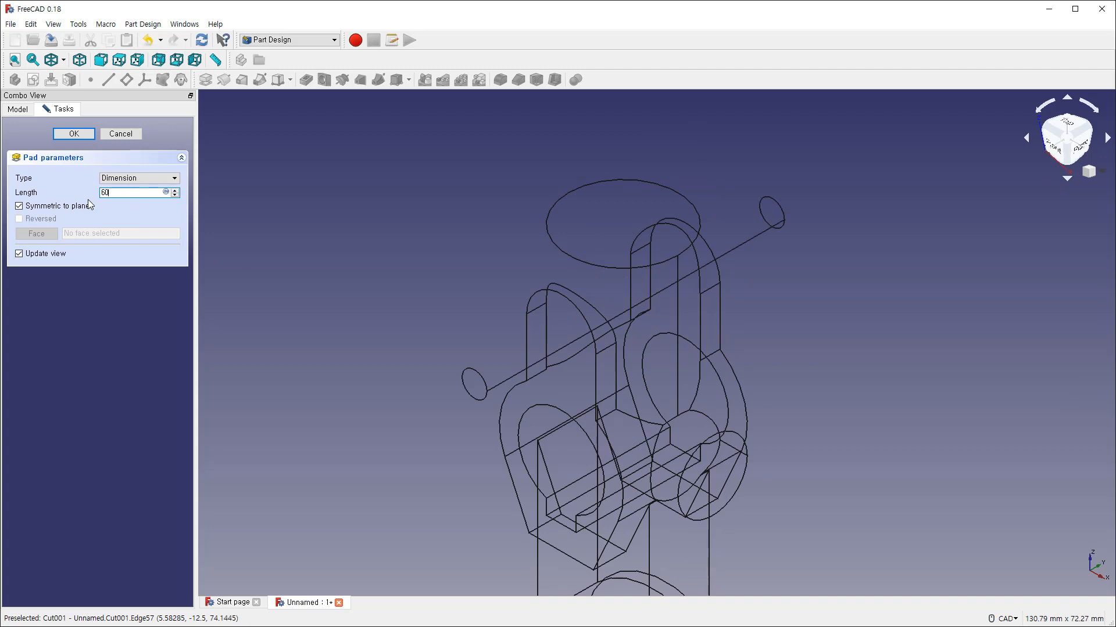
left_click(73, 133)
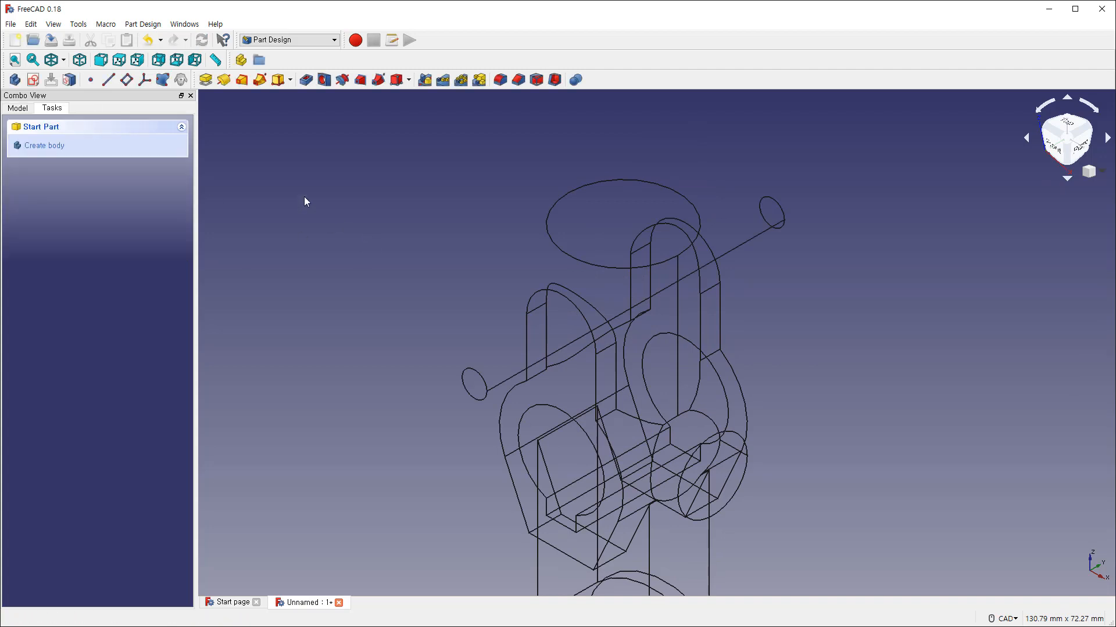
Step: Set the display style to flat lines and, in the Part workbench, subtract Body003 from Cut001 with a boolean Cut
left_click(62, 60)
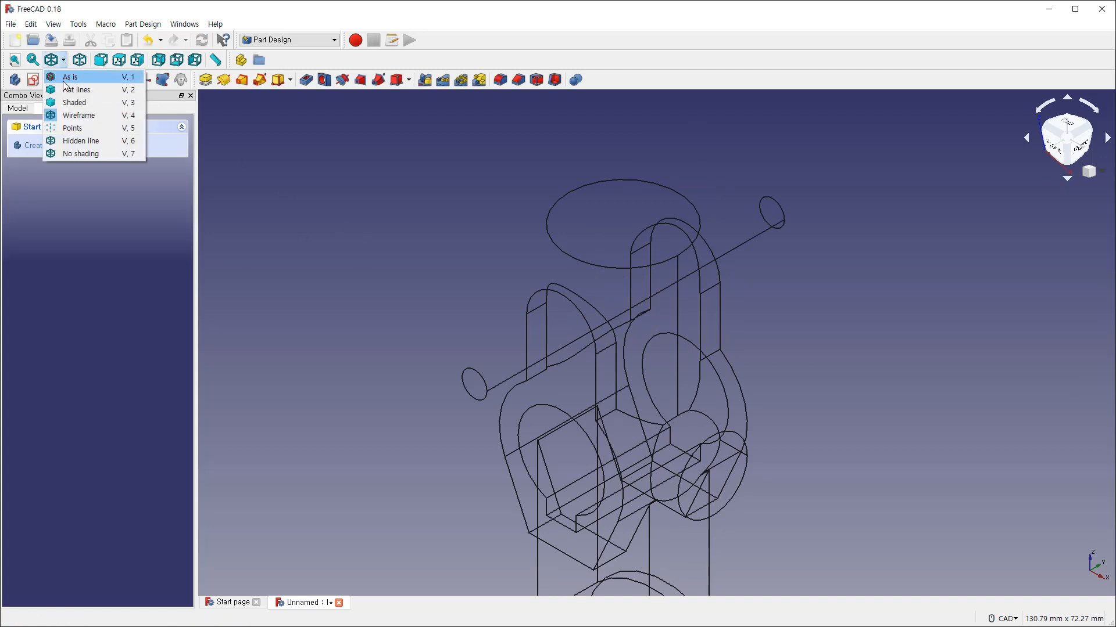
left_click(66, 89)
left_click(308, 40)
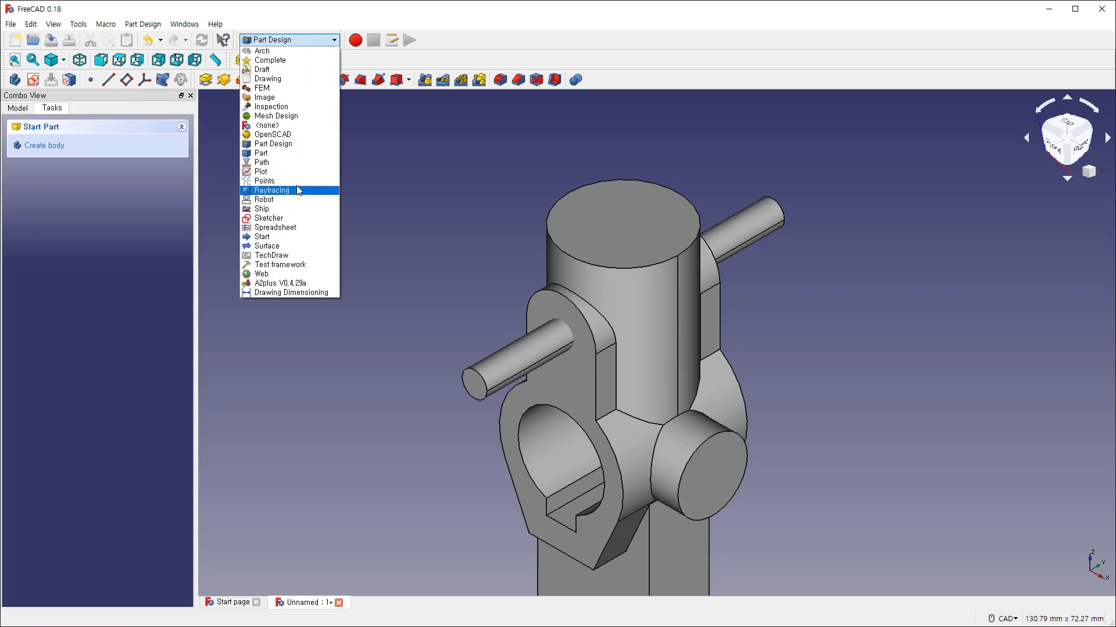
left_click(267, 153)
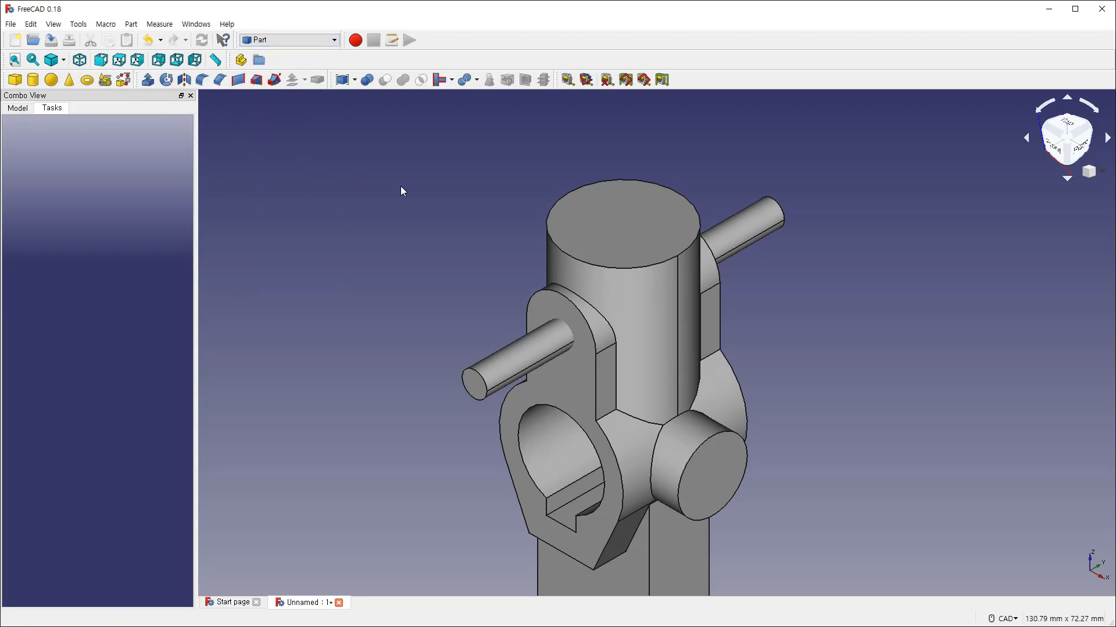
left_click(29, 110)
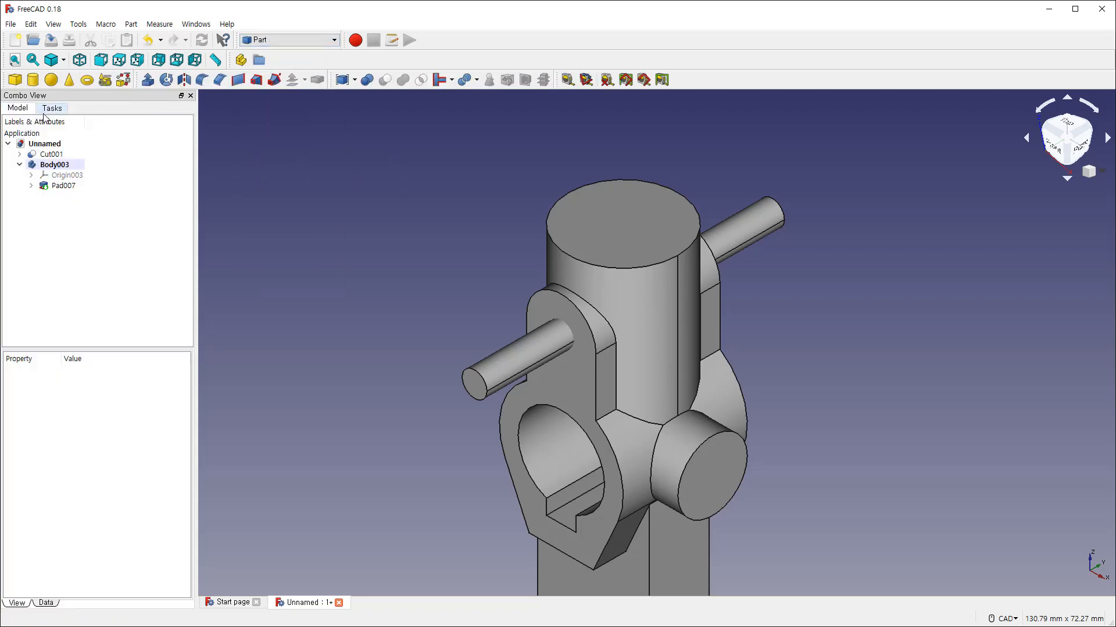
left_click(60, 157)
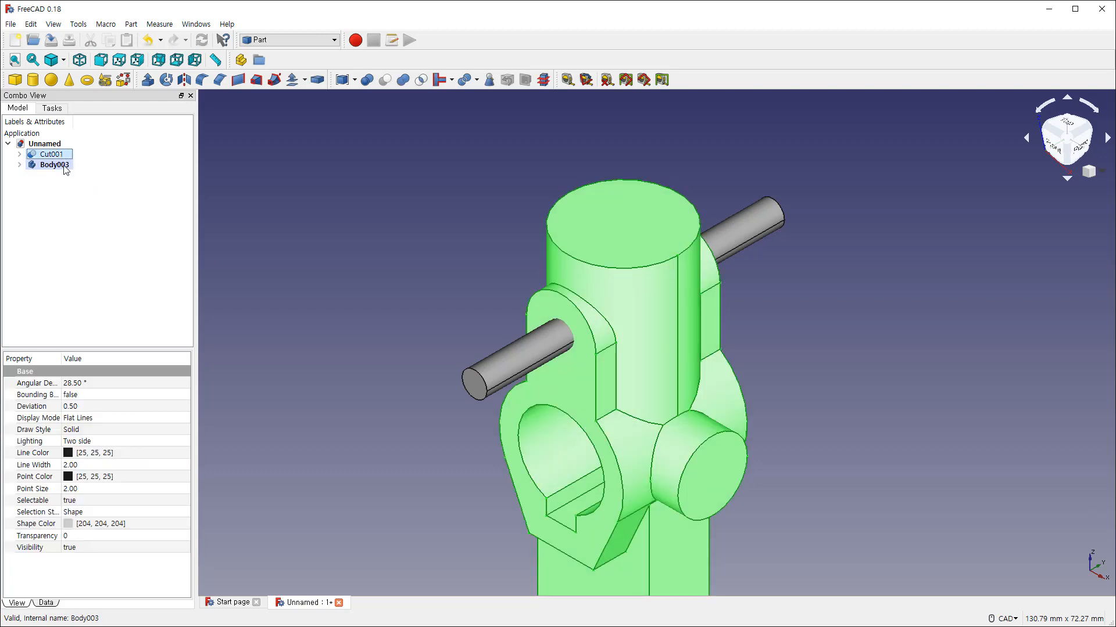
left_click(64, 166, "ctrl")
left_click(382, 81)
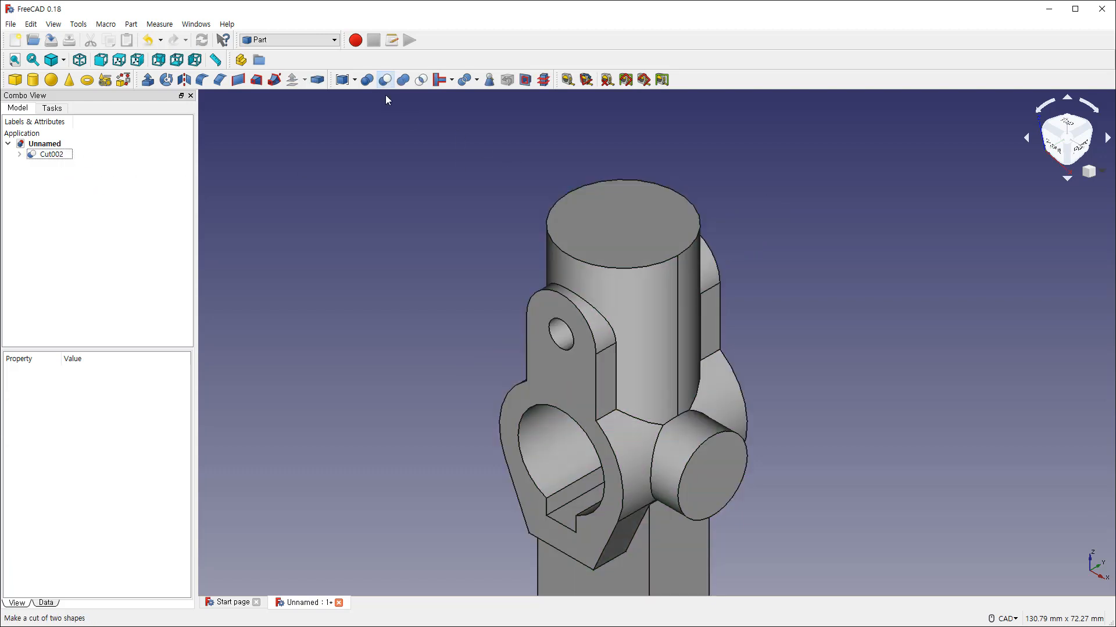
middle_click_drag(431, 226, 453, 234)
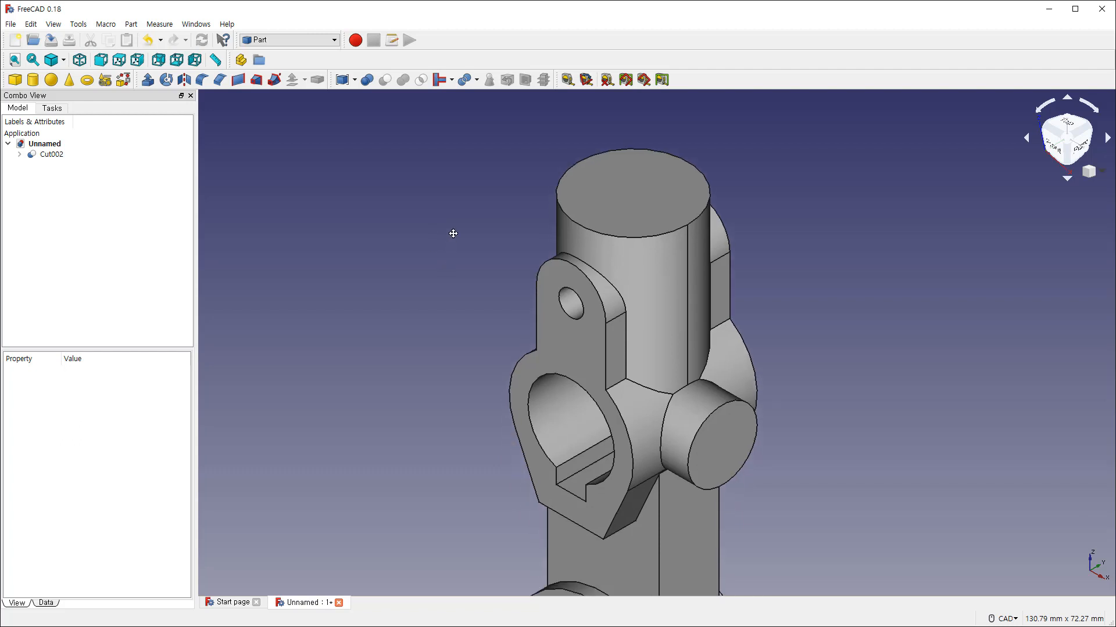
scroll(452, 232, "down", 2)
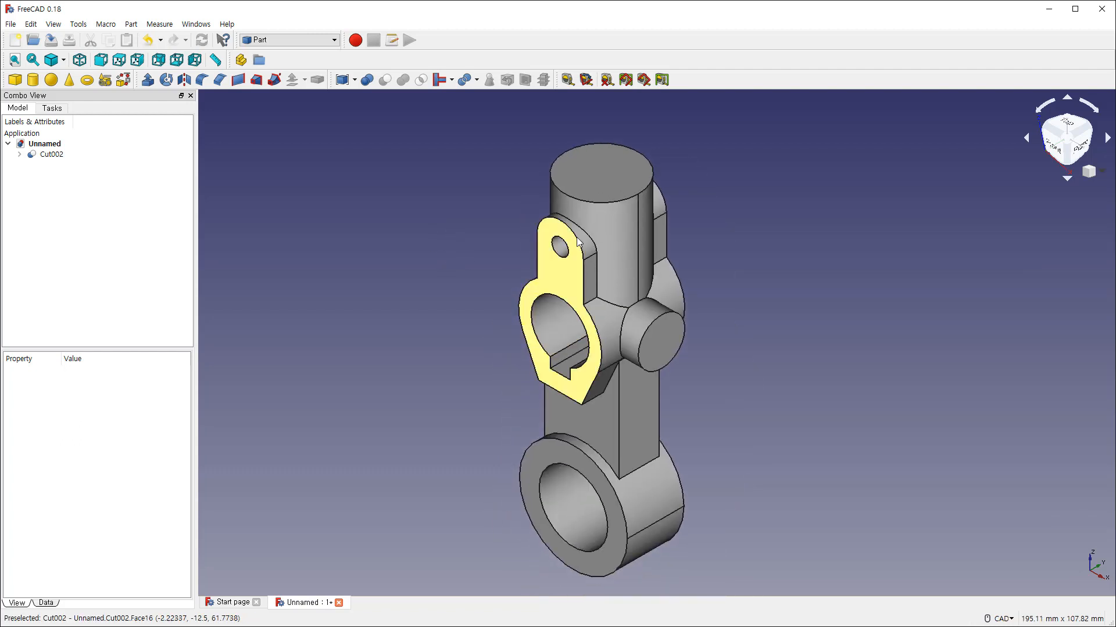
mouse_move(631, 177)
left_mouse_down()
mouse_move(582, 179)
mouse_move(624, 157)
mouse_move(631, 169)
left_mouse_up()
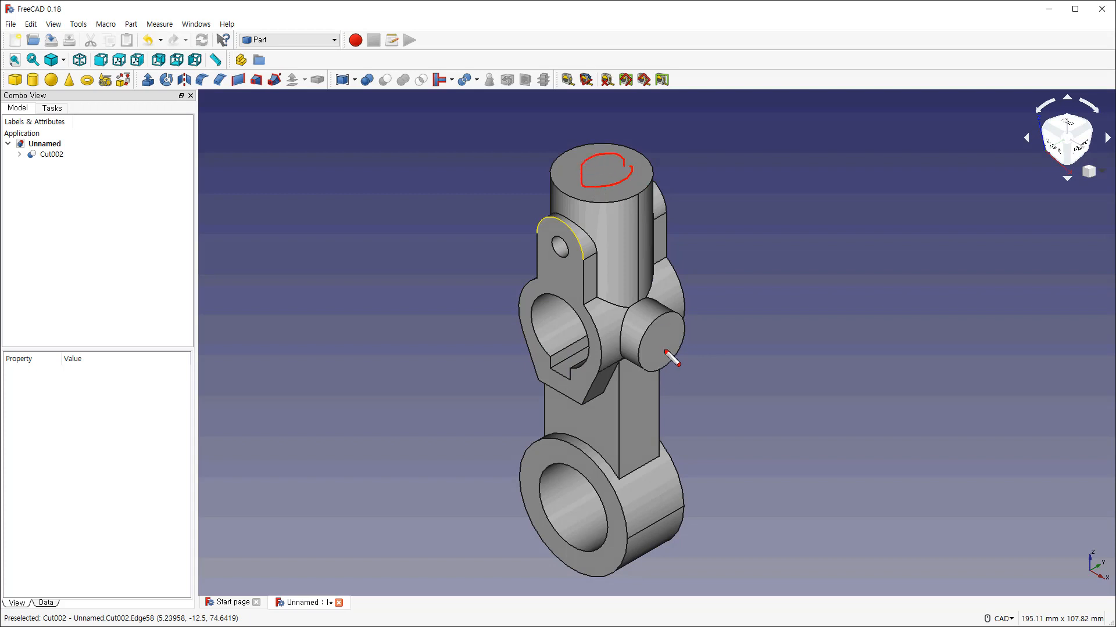
left_click_drag(658, 339, 659, 332)
key("Escape")
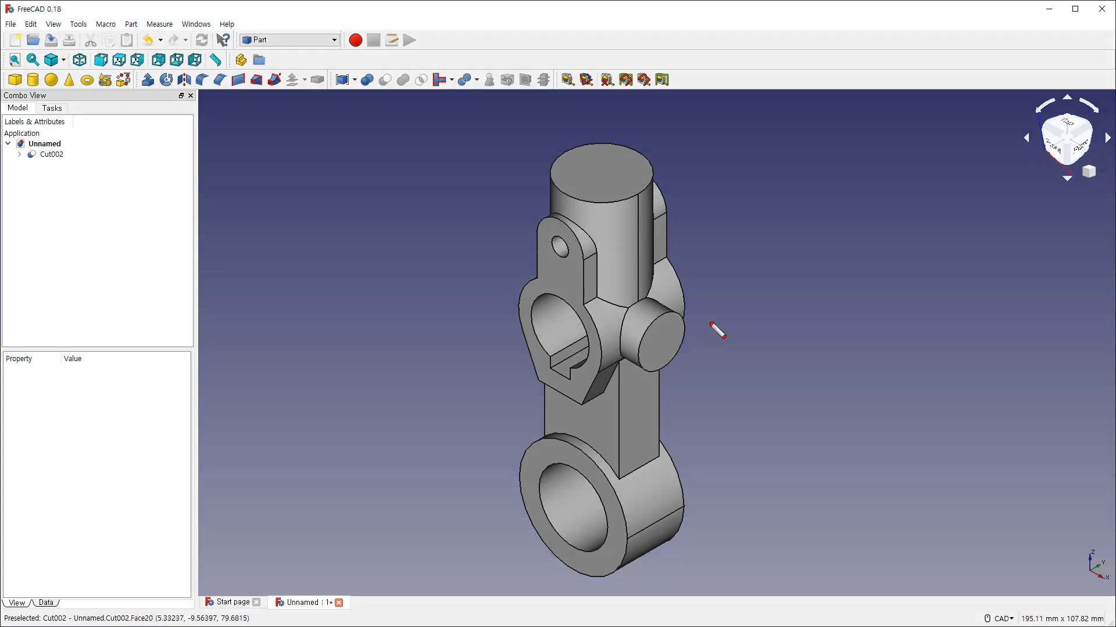
middle_click_drag(714, 338, 733, 329)
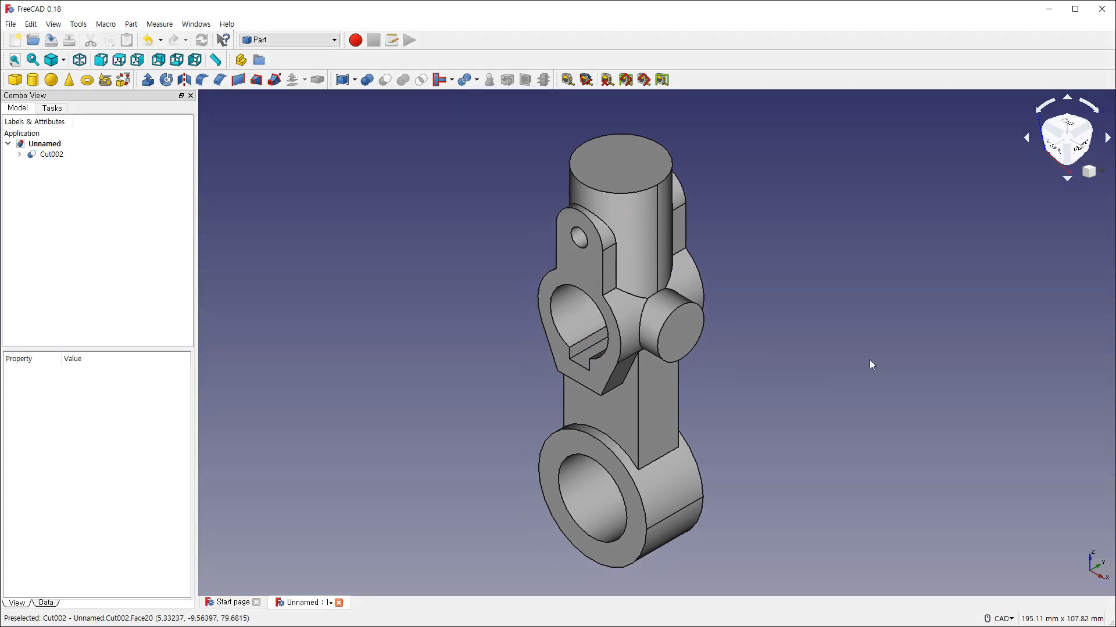